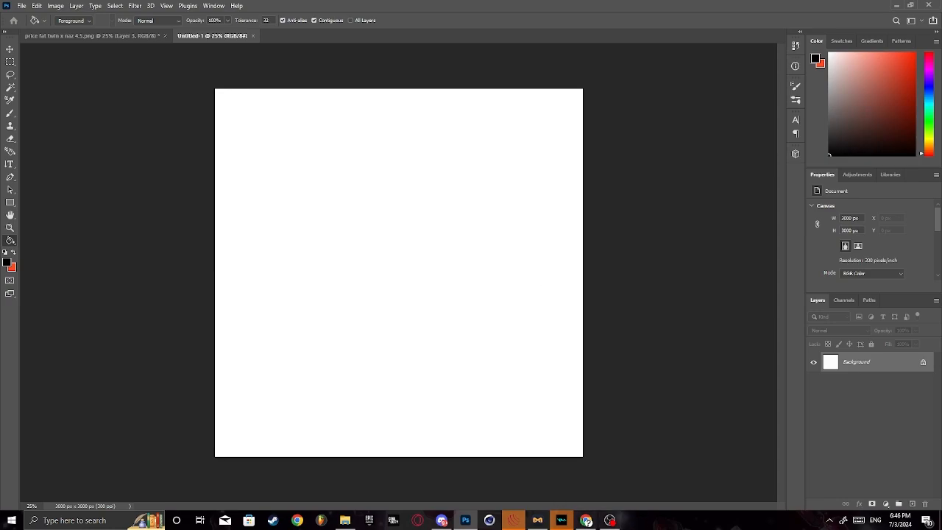
# Switch to Chrome and place the downloaded photo Snapinsta.app_449703179 into the blank document, shifted toward the canvas's left edge.
pyautogui.click(587, 521)
pyautogui.click(783, 59)
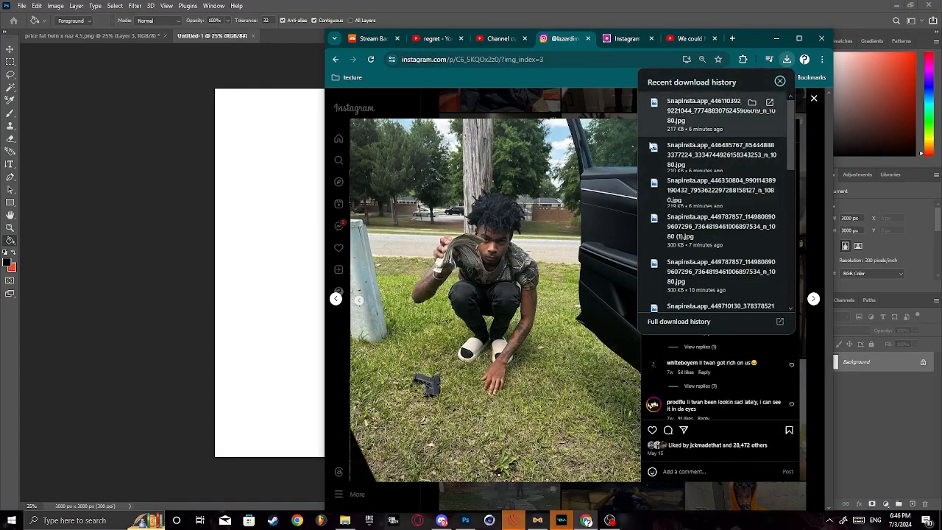
pyautogui.scroll(-3, 713, 250)
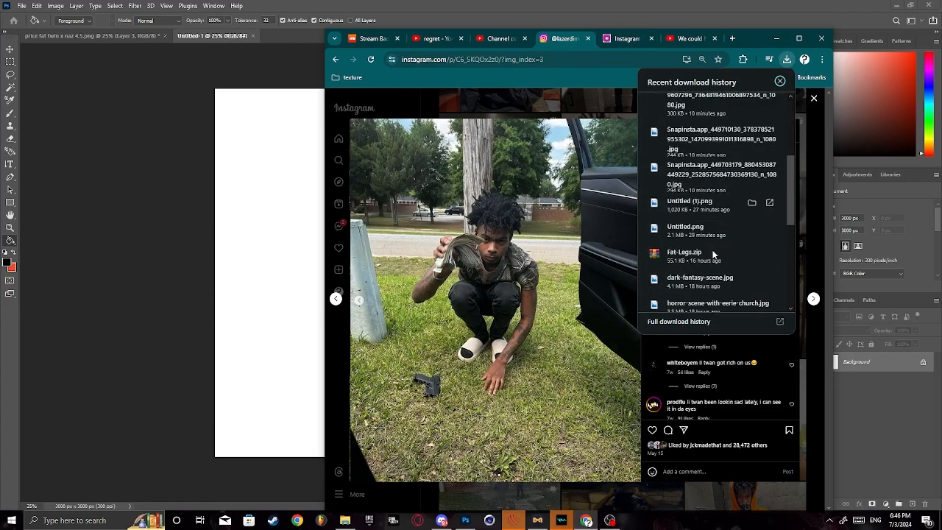
pyautogui.scroll(1, 716, 239)
pyautogui.moveTo(704, 236); pyautogui.dragTo(259, 259)
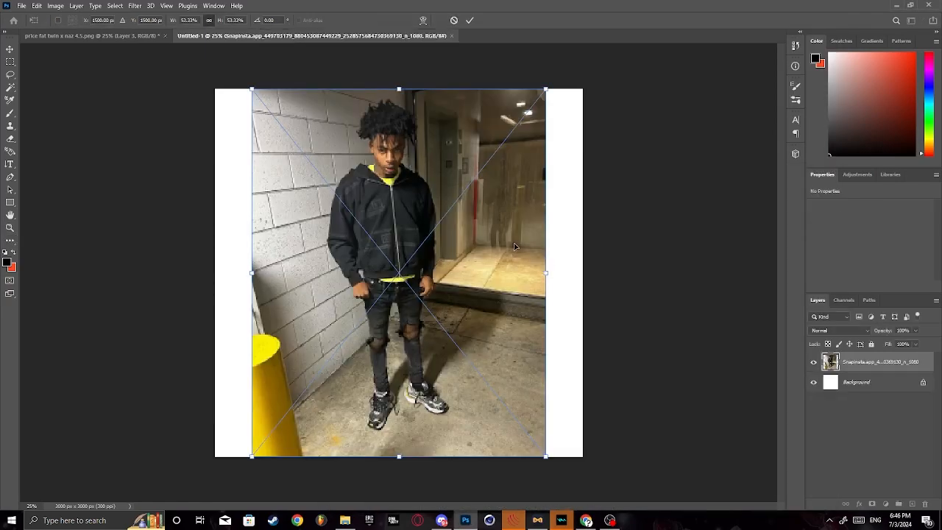
pyautogui.moveTo(420, 126); pyautogui.dragTo(378, 128)
pyautogui.press('Return')
# Place the downloaded photo Snapinsta.app_449710130 from Chrome's recent downloads into the document, shifted toward the canvas's right edge.
pyautogui.hotkey('alt', 'Tab')
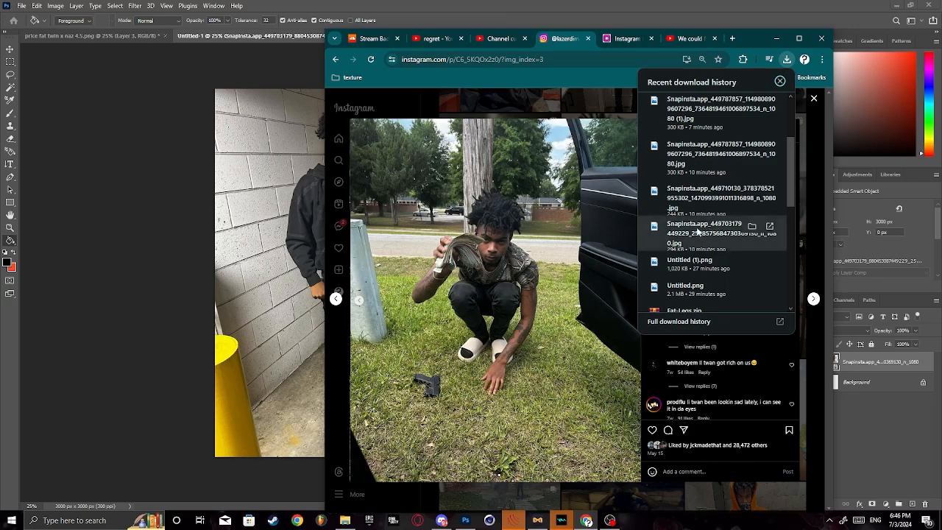
pyautogui.moveTo(721, 206); pyautogui.dragTo(295, 221)
pyautogui.moveTo(442, 276)
pyautogui.mouseDown()
pyautogui.moveTo(541, 276)
pyautogui.moveTo(508, 276)
pyautogui.mouseUp()
pyautogui.press('Return')
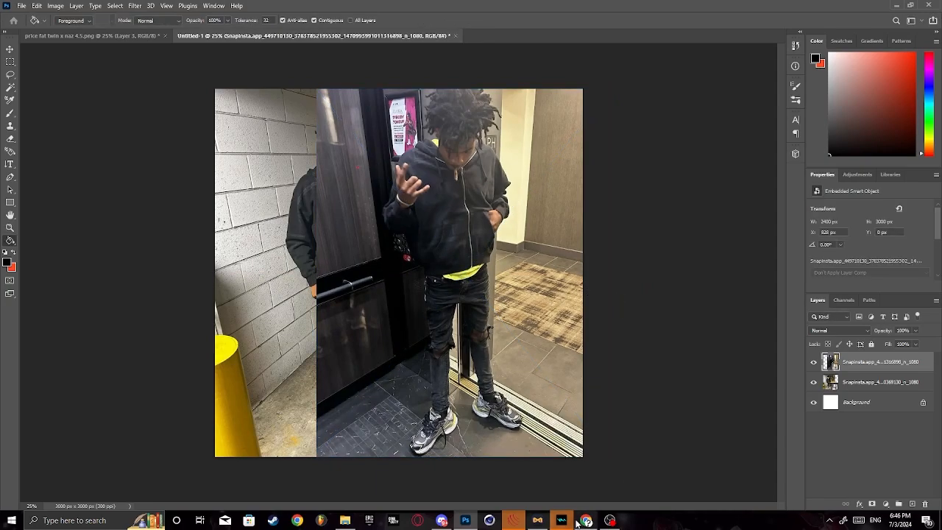
# Place the downloaded photo Snapinsta.app_449787857 from Chrome's recent downloads into the document, centred on the canvas.
pyautogui.click(587, 520)
pyautogui.moveTo(683, 225); pyautogui.dragTo(294, 221)
pyautogui.moveTo(426, 249); pyautogui.dragTo(440, 225)
pyautogui.click(470, 20)
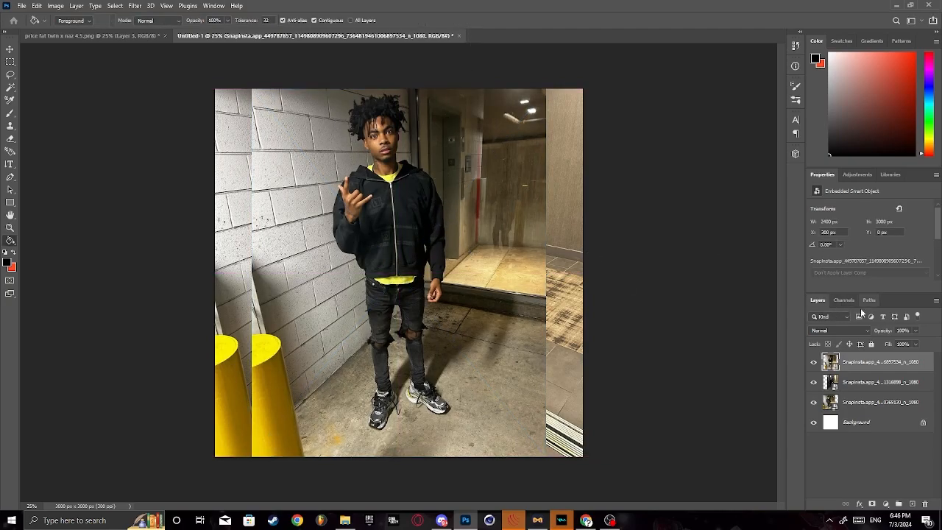
# Rasterize the topmost photo layer, which shows the man raising one hand.
pyautogui.rightClick(867, 361)
pyautogui.click(795, 269)
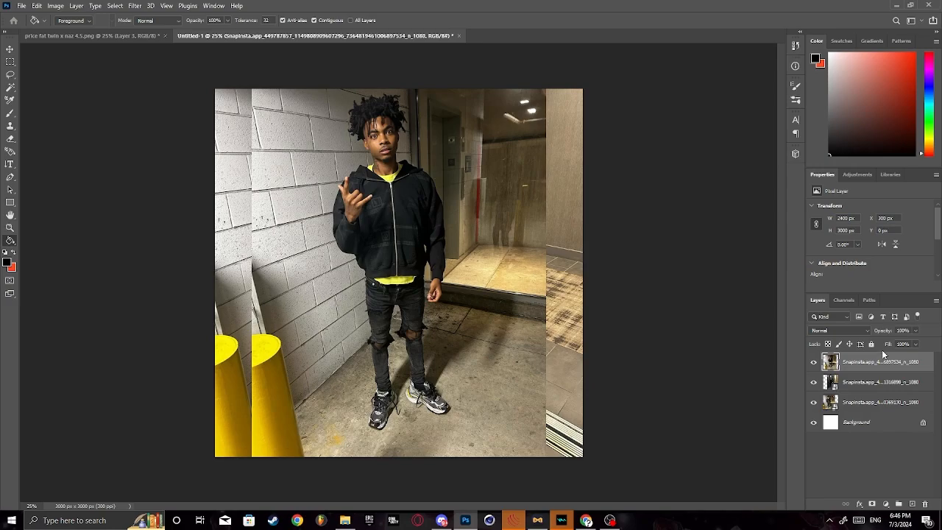
pyautogui.rightClick(886, 362)
pyautogui.click(904, 350)
# Select the subject of the topmost photo with Select Subject and copy it to its own layer.
pyautogui.scroll(-2, 853, 262)
pyautogui.scroll(-2, 940, 280)
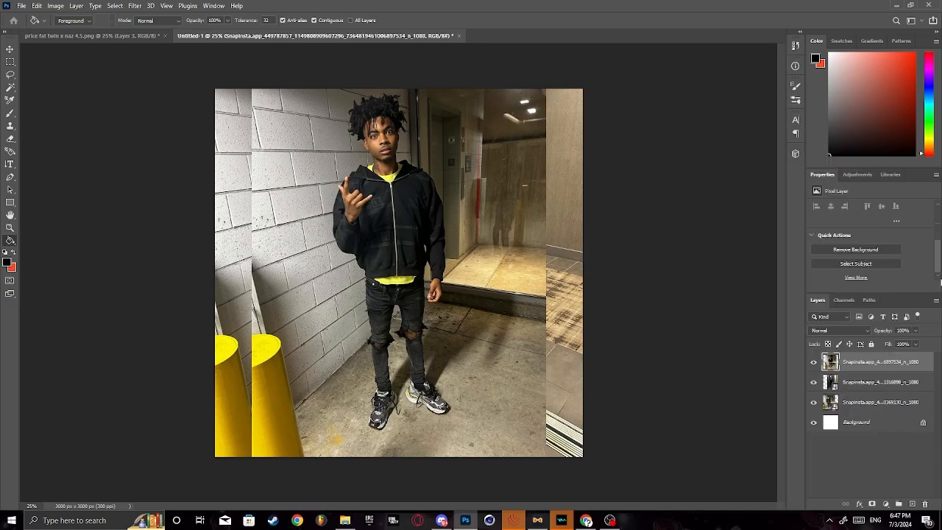
pyautogui.click(862, 265)
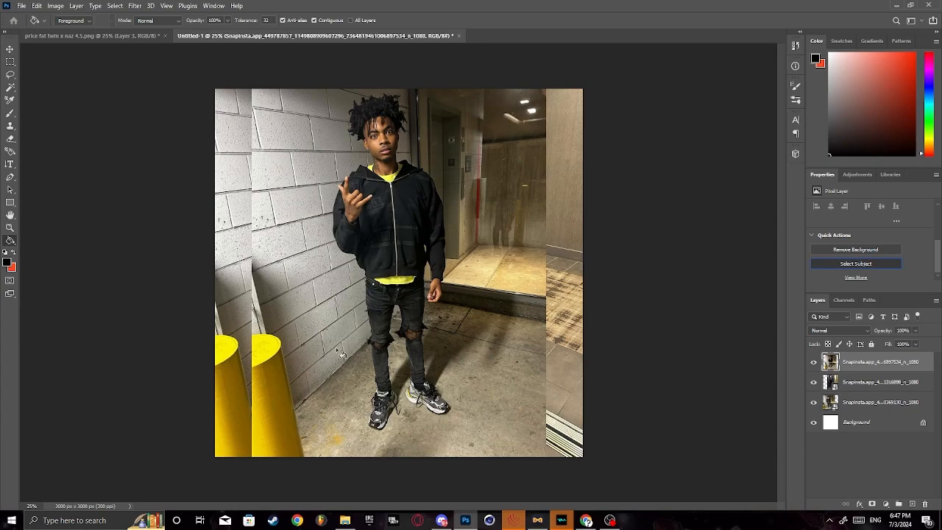
pyautogui.rightClick(346, 310)
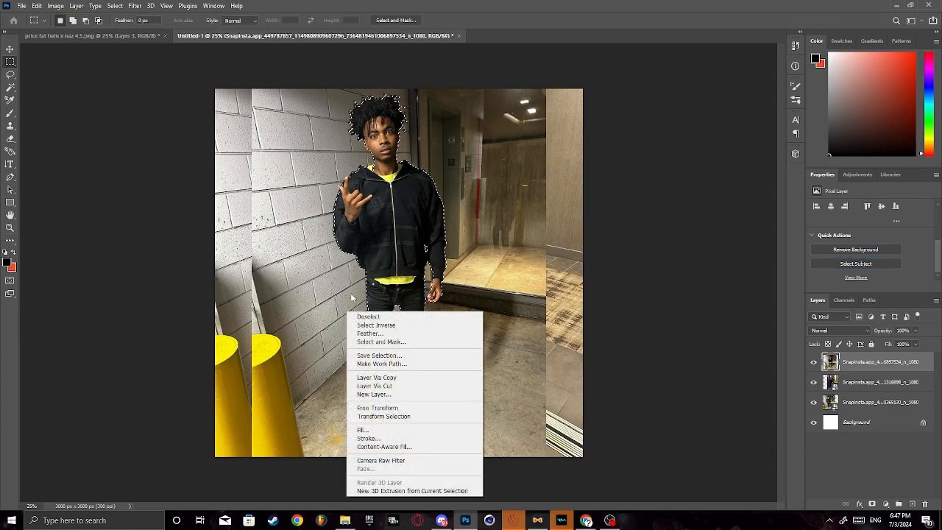
pyautogui.click(369, 378)
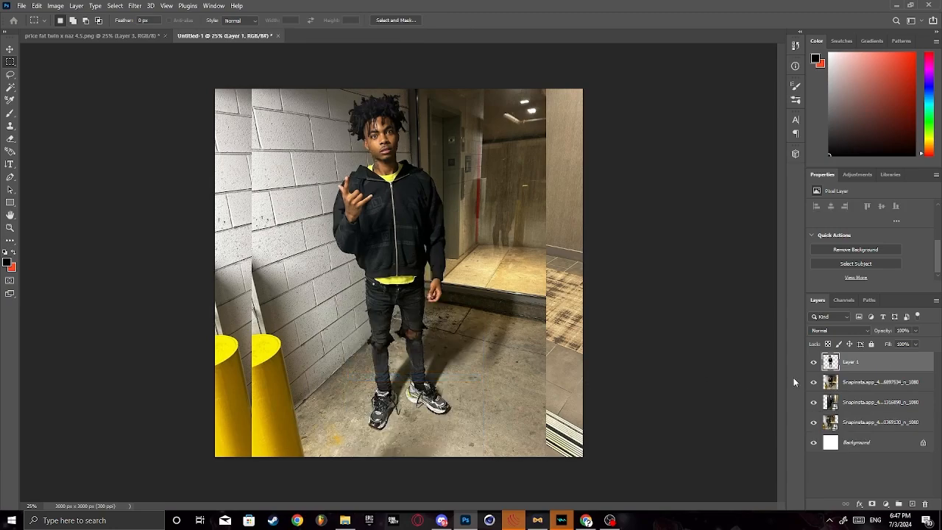
# Create a layer group and put the cutout layer and its source photo layer inside it.
pyautogui.click(898, 504)
pyautogui.moveTo(859, 378); pyautogui.dragTo(856, 358)
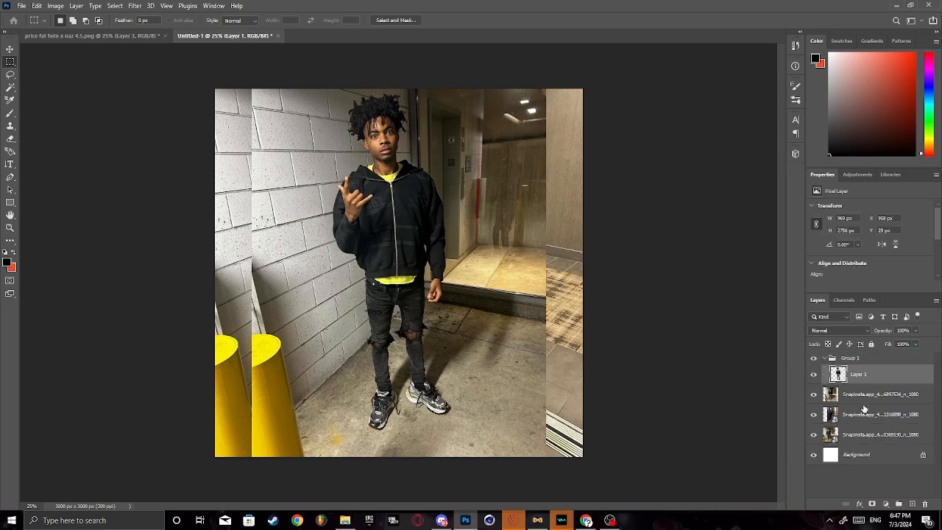
pyautogui.moveTo(865, 407); pyautogui.dragTo(863, 384)
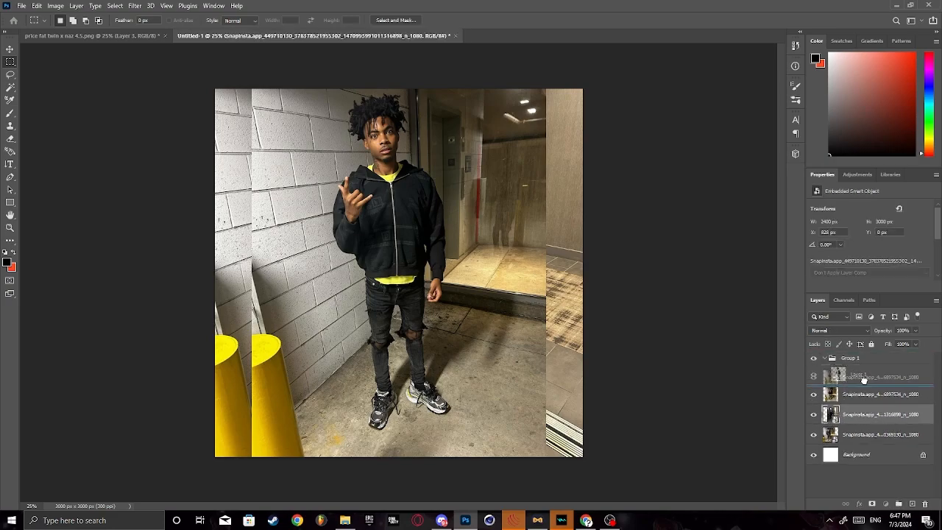
# Enlarge the group with Free Transform until the man's head and upper body fill the canvas, and check the cutout without its background photo.
pyautogui.click(860, 360)
pyautogui.press('t')
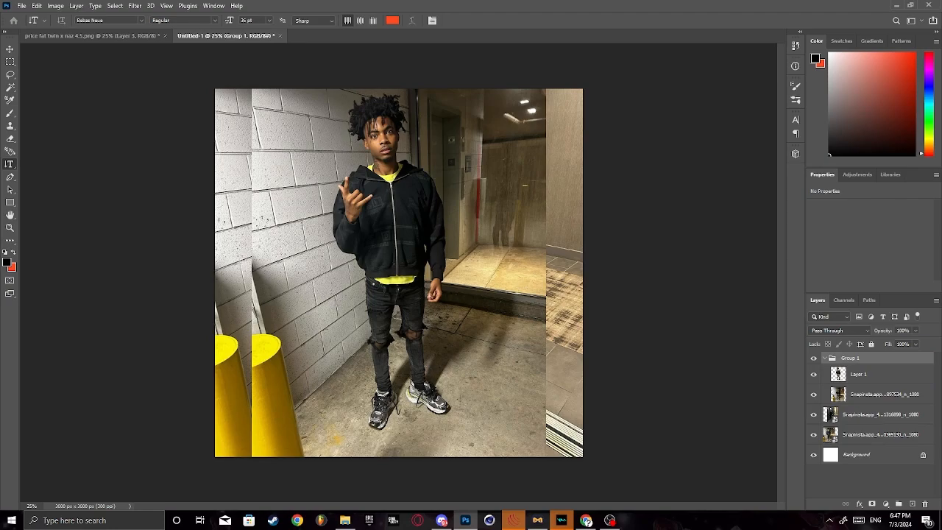
pyautogui.hotkey('ctrl', 't')
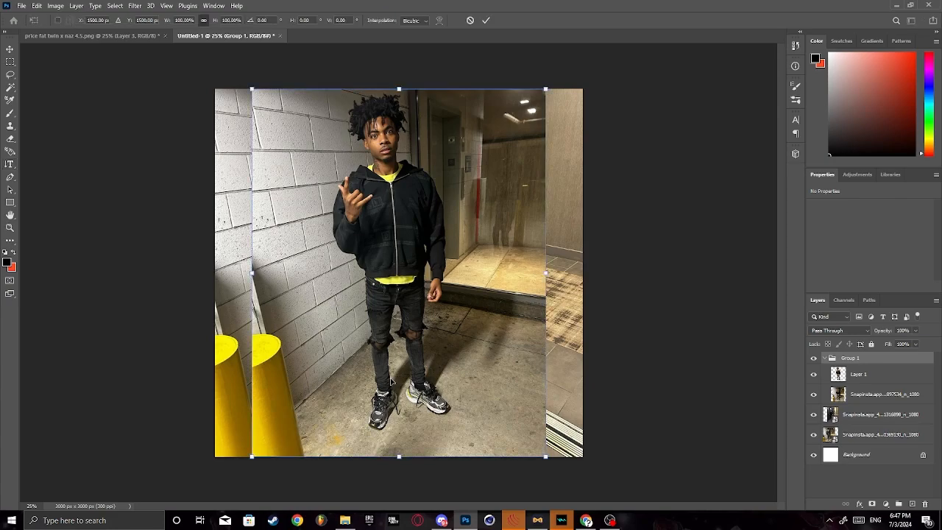
pyautogui.moveTo(558, 274); pyautogui.dragTo(628, 310)
pyautogui.moveTo(508, 338); pyautogui.dragTo(488, 371)
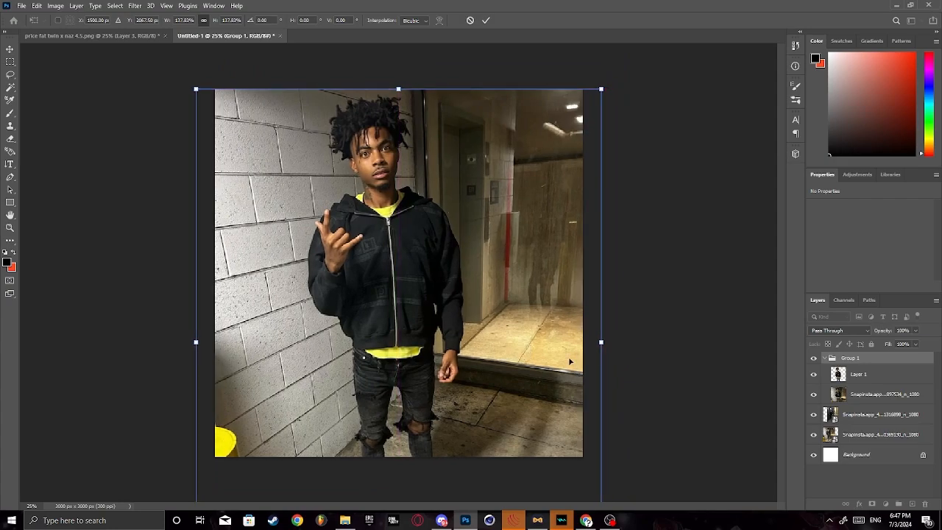
pyautogui.moveTo(601, 343); pyautogui.dragTo(634, 475)
pyautogui.press('Return')
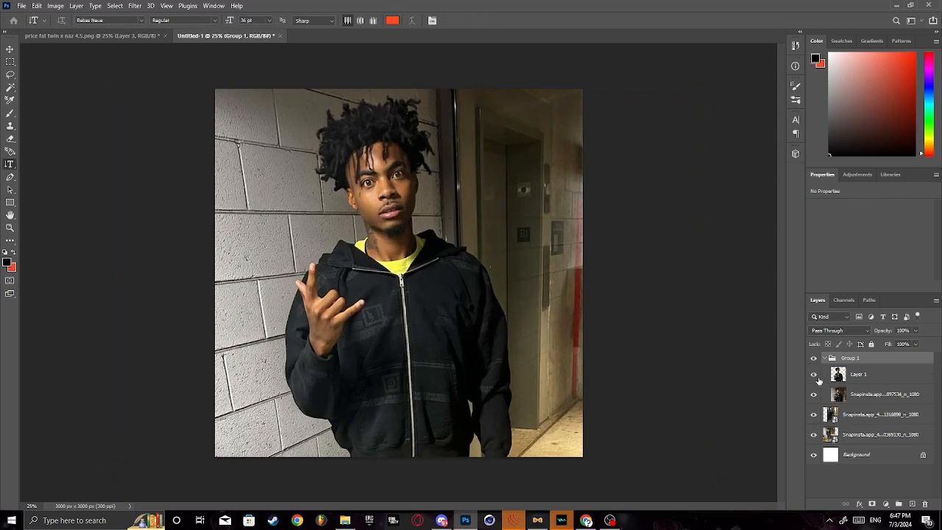
pyautogui.click(814, 394)
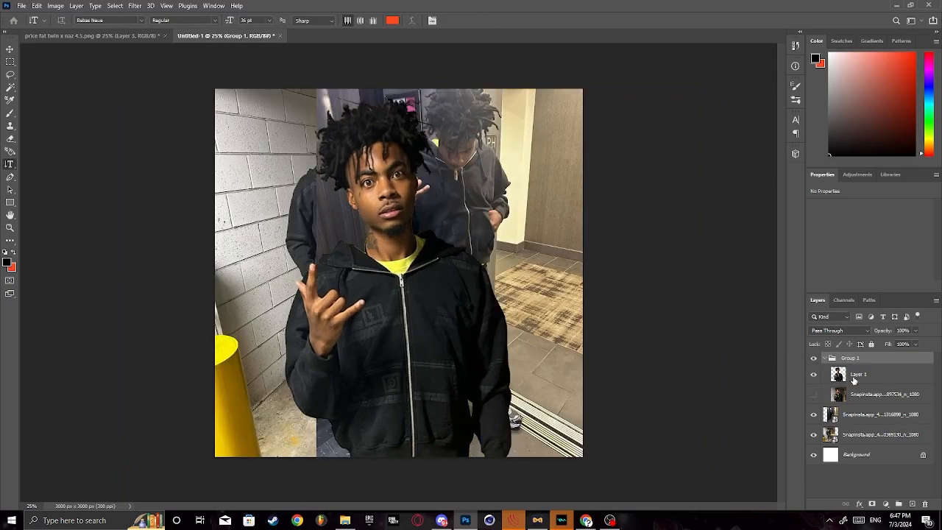
pyautogui.click(814, 394)
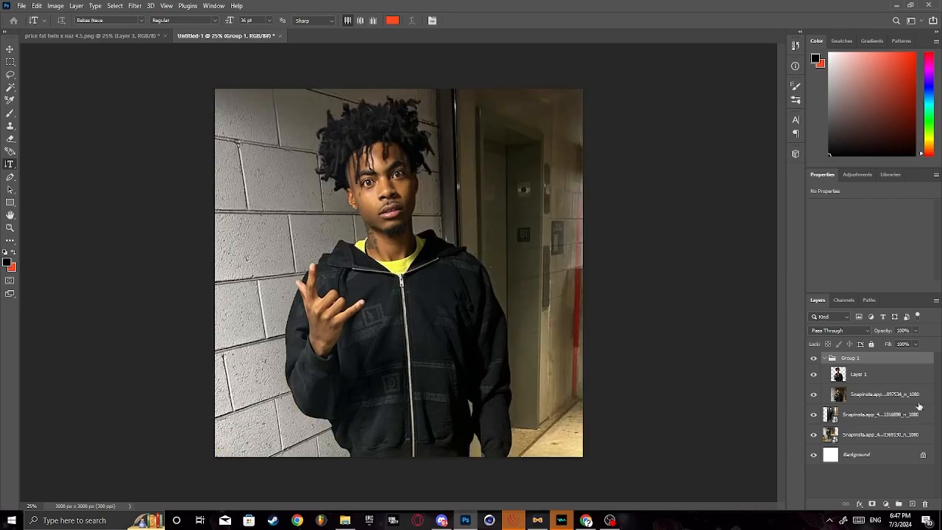
# Move the Snapinsta.app_449710130 layer directly beneath the cutout in the group and scale it to 36.36% in the canvas's upper-left corner.
pyautogui.moveTo(856, 415); pyautogui.dragTo(824, 404)
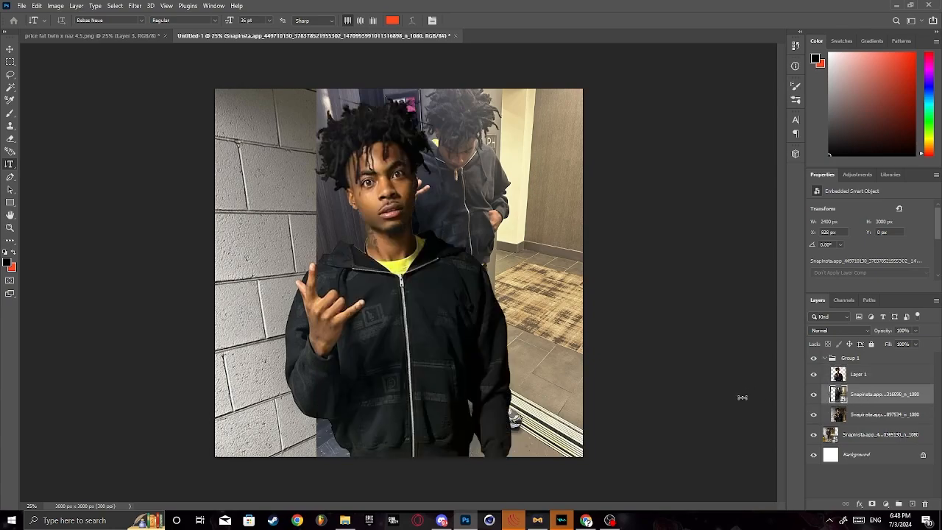
pyautogui.hotkey('ctrl', 't')
pyautogui.moveTo(511, 349); pyautogui.dragTo(386, 350)
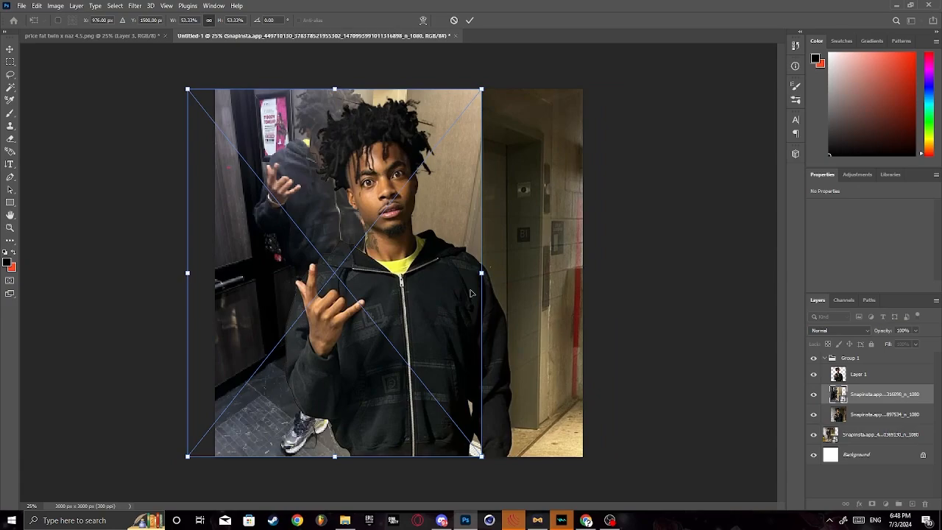
pyautogui.moveTo(472, 276); pyautogui.dragTo(389, 233)
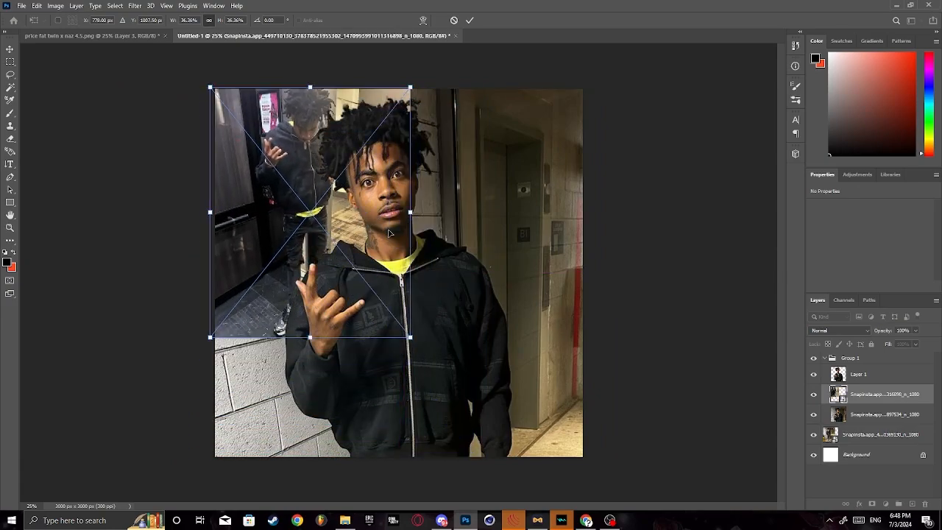
pyautogui.moveTo(373, 192); pyautogui.dragTo(377, 191)
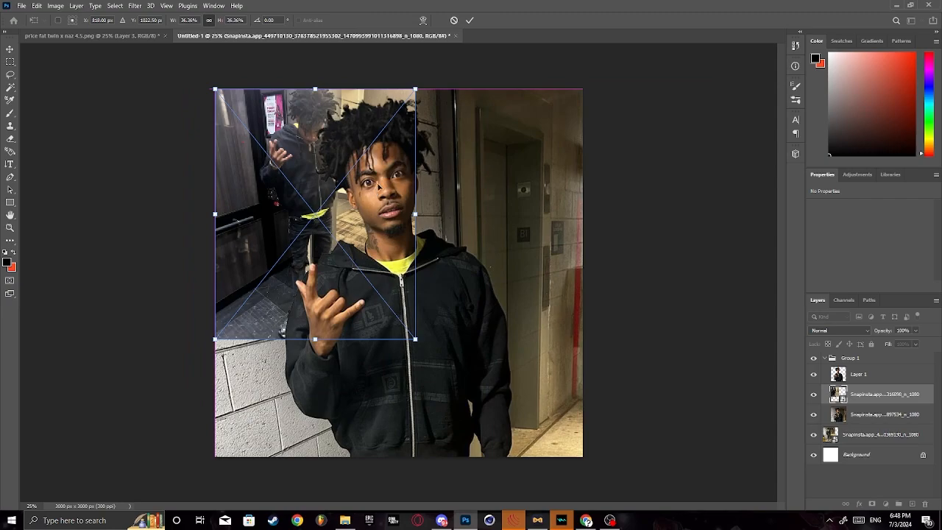
pyautogui.click(469, 19)
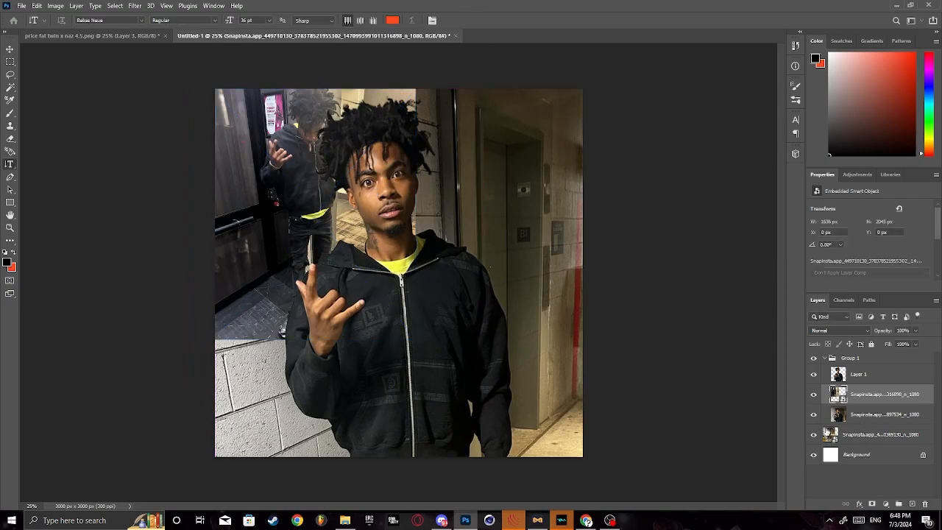
# Move the Snapinsta.app_449703179 layer into the group and scale it to about 37% over the canvas's upper-right area, behind the cutout.
pyautogui.moveTo(873, 438); pyautogui.dragTo(874, 406)
pyautogui.hotkey('ctrl', 't')
pyautogui.moveTo(325, 194); pyautogui.dragTo(560, 238)
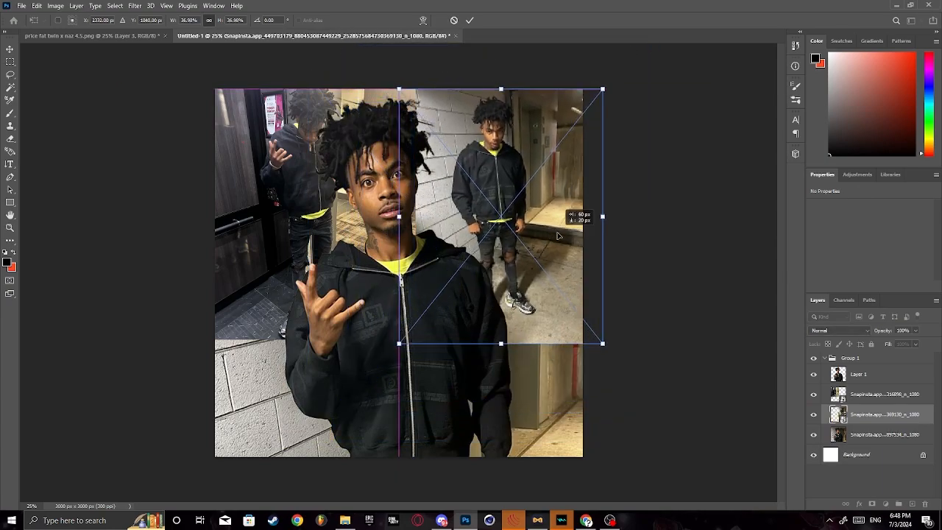
pyautogui.click(469, 20)
pyautogui.press('t')
# Switch to File Explorer and go from YT VIDS through the E: drive to the Grunge folder inside Textures.
pyautogui.click(345, 520)
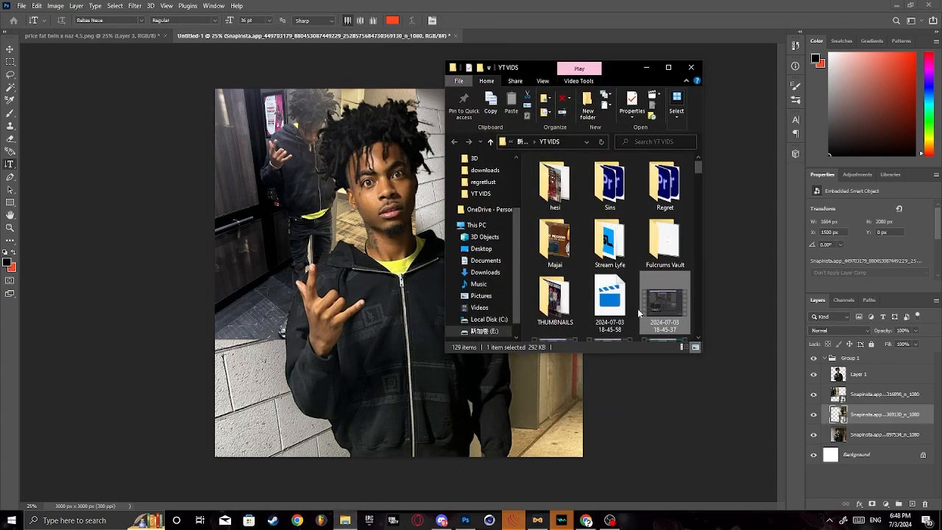
pyautogui.scroll(-3, 611, 258)
pyautogui.scroll(3, 608, 264)
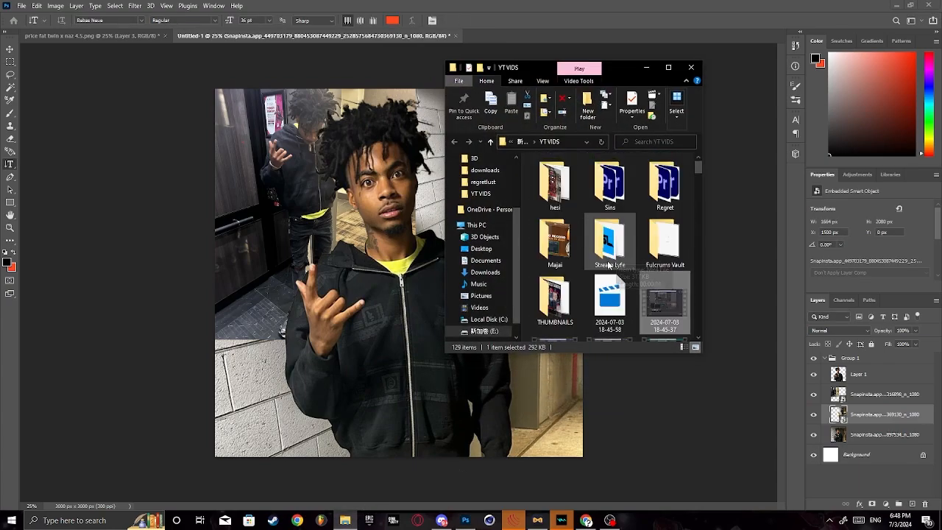
pyautogui.click(520, 144)
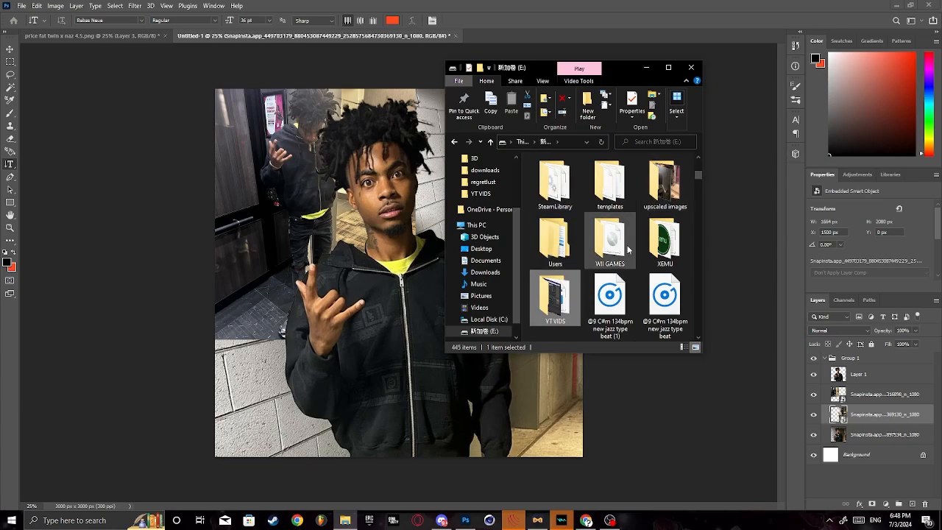
pyautogui.scroll(-5, 599, 243)
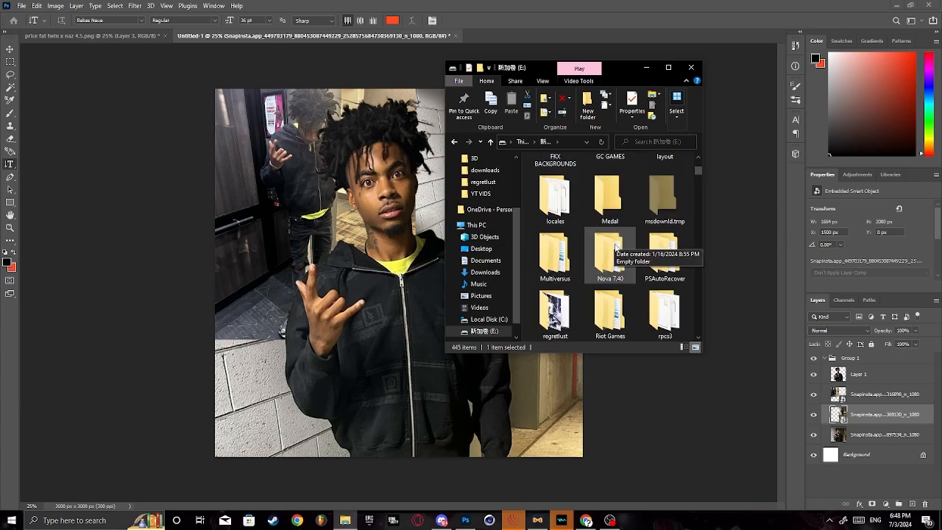
pyautogui.scroll(5, 616, 248)
pyautogui.scroll(2, 616, 248)
pyautogui.doubleClick(611, 246)
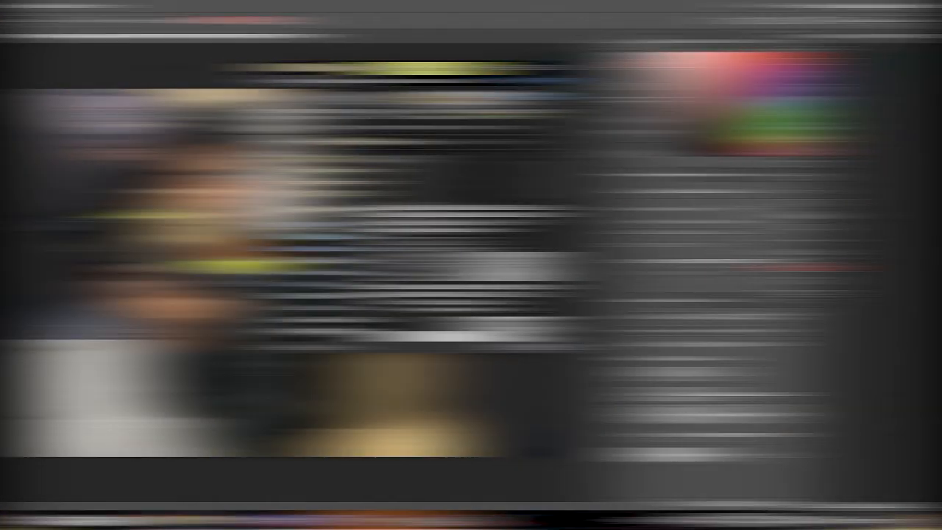
# Look through the images in the Grunge folder for a suitable texture and return to the Textures folder.
pyautogui.scroll(-2, 700, 184)
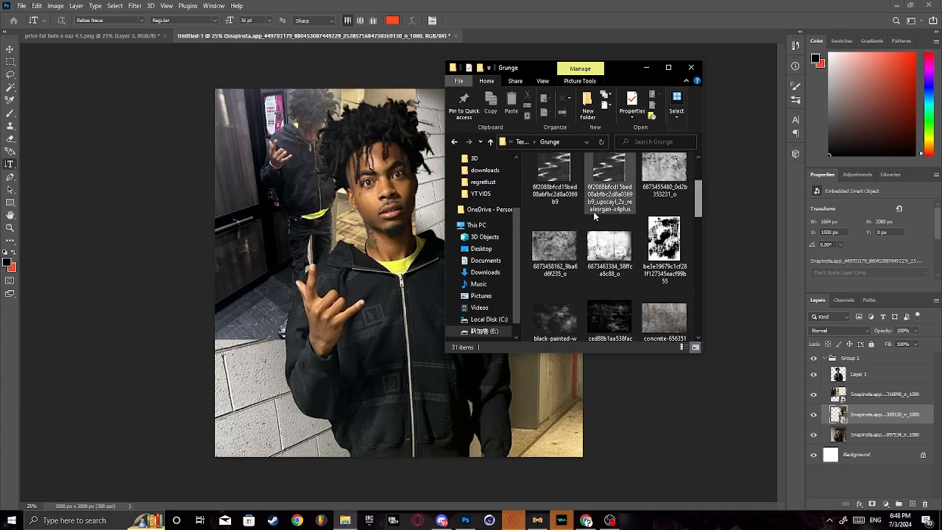
pyautogui.scroll(-3, 615, 302)
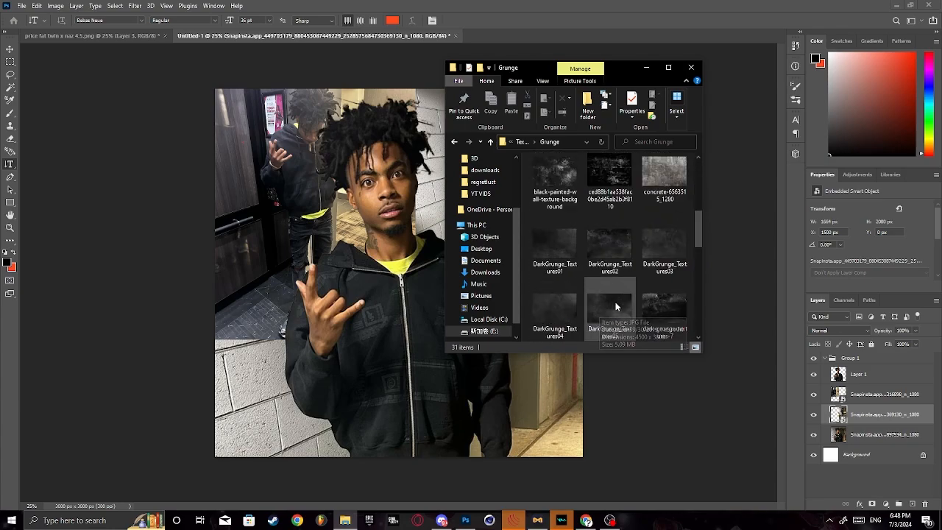
pyautogui.scroll(-4, 615, 302)
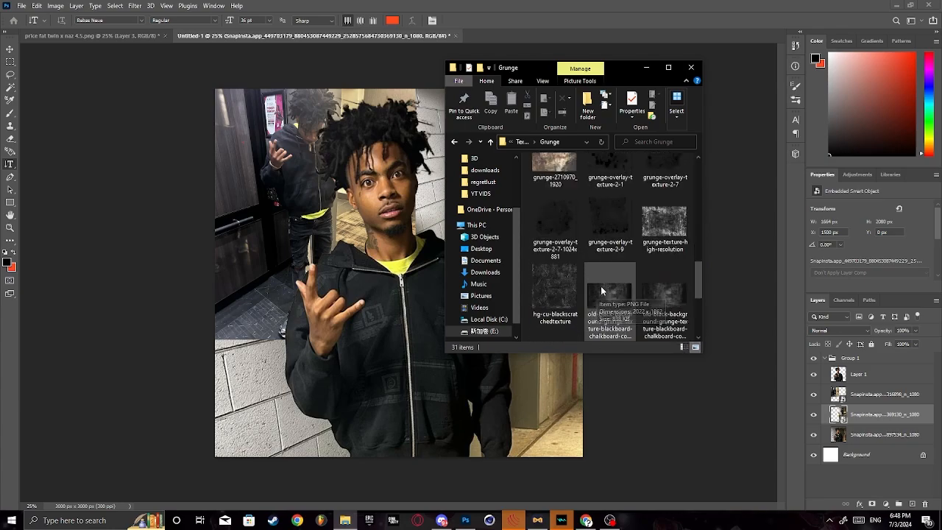
pyautogui.scroll(-1, 627, 291)
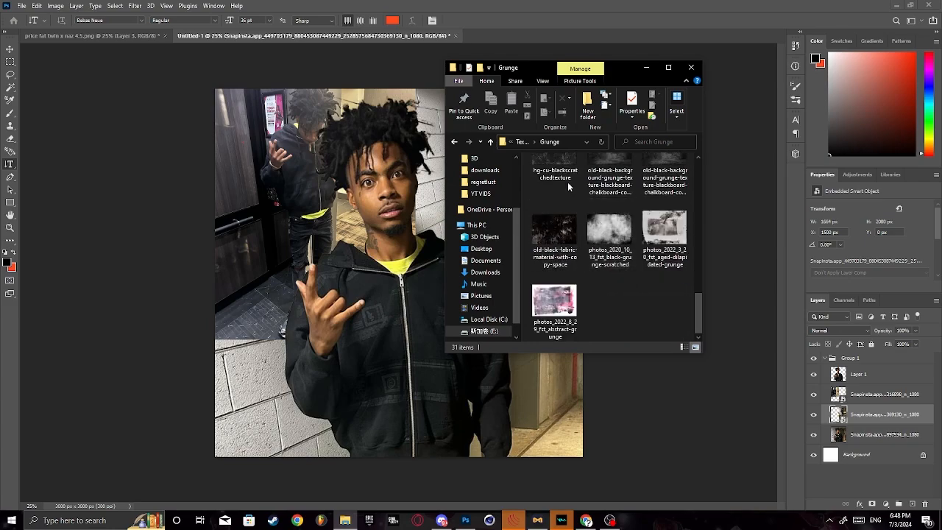
pyautogui.click(521, 143)
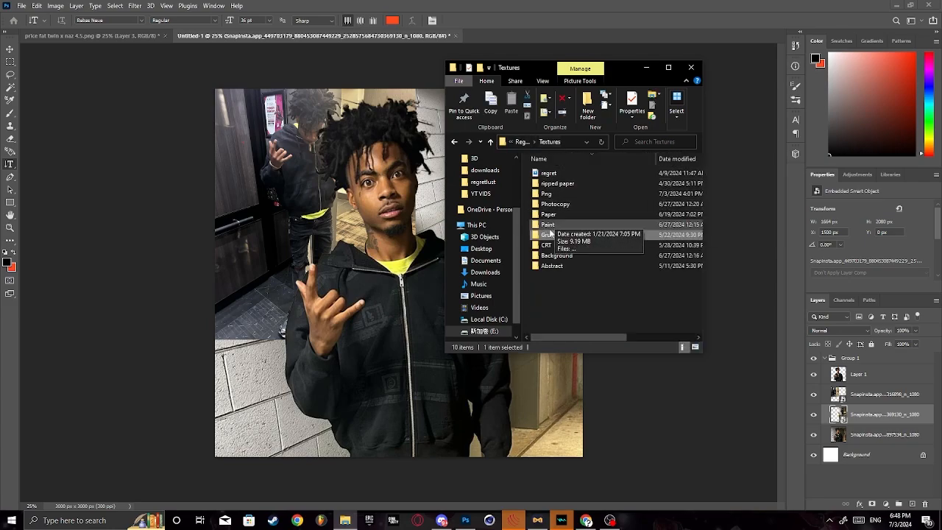
# Place the 4cbdfe077678ea0b56213d69daa96c25 image from the ripped paper folder into the document and move its layer above Group 1.
pyautogui.doubleClick(552, 184)
pyautogui.moveTo(617, 206); pyautogui.dragTo(555, 270)
pyautogui.press('Return')
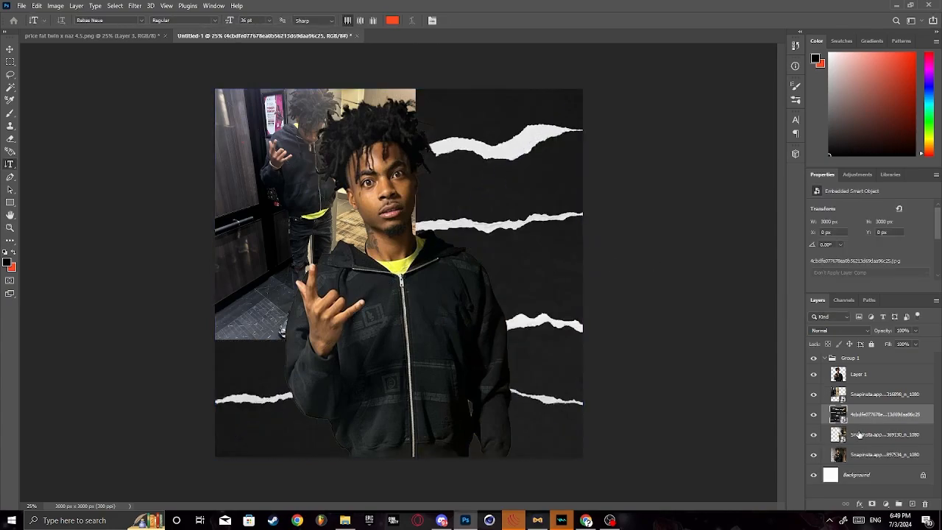
pyautogui.moveTo(863, 421); pyautogui.dragTo(865, 360)
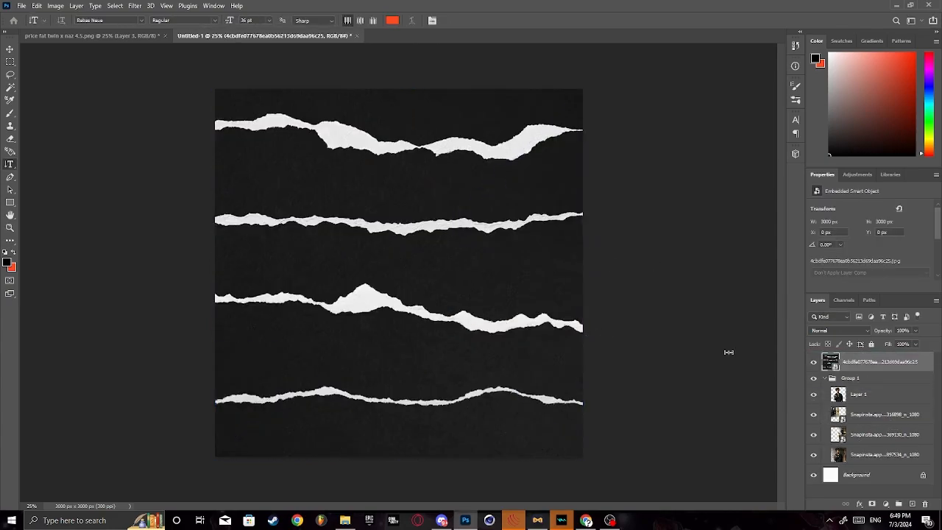
# Select the black band between the second and third torn strips with the Magic Wand and rasterize the ripped-paper layer.
pyautogui.press('w')
pyautogui.click(456, 290)
pyautogui.press('Delete')
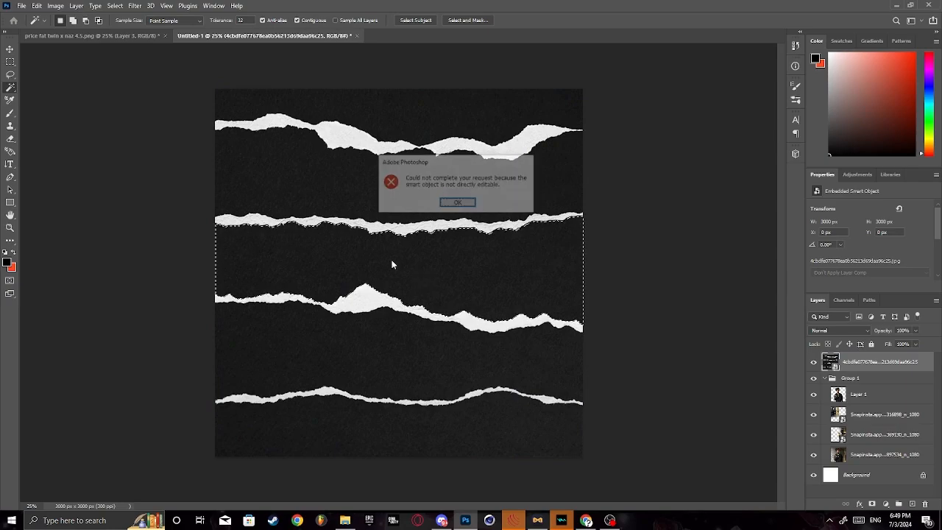
pyautogui.click(462, 203)
pyautogui.rightClick(882, 361)
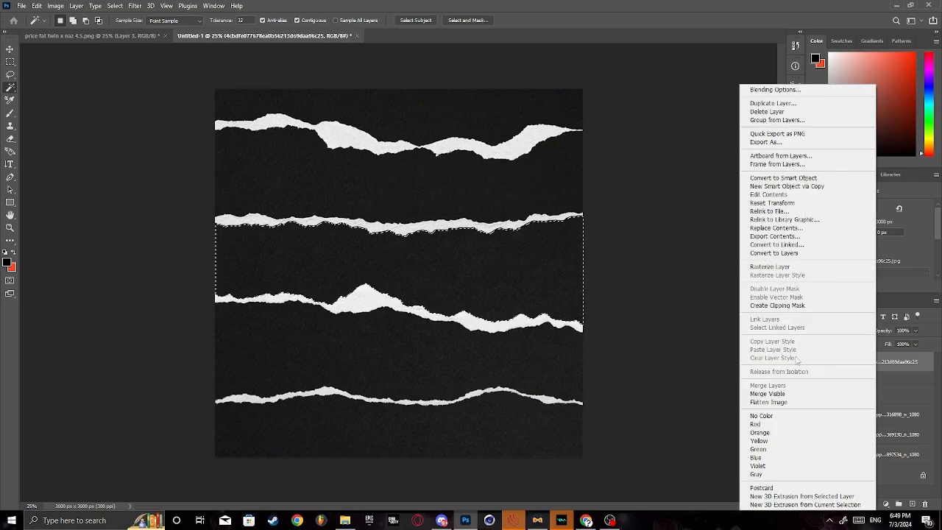
pyautogui.click(773, 267)
# Delete all the black bands from the ripped-paper layer, leaving only the white torn strips, and clear the selection.
pyautogui.press('Delete')
pyautogui.click(456, 204)
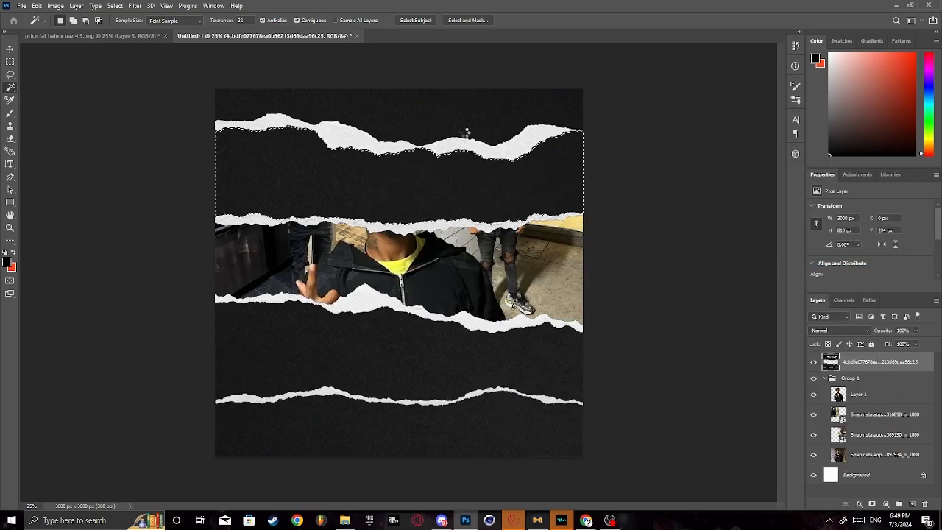
pyautogui.press('Delete')
pyautogui.click(470, 133)
pyautogui.press('Delete')
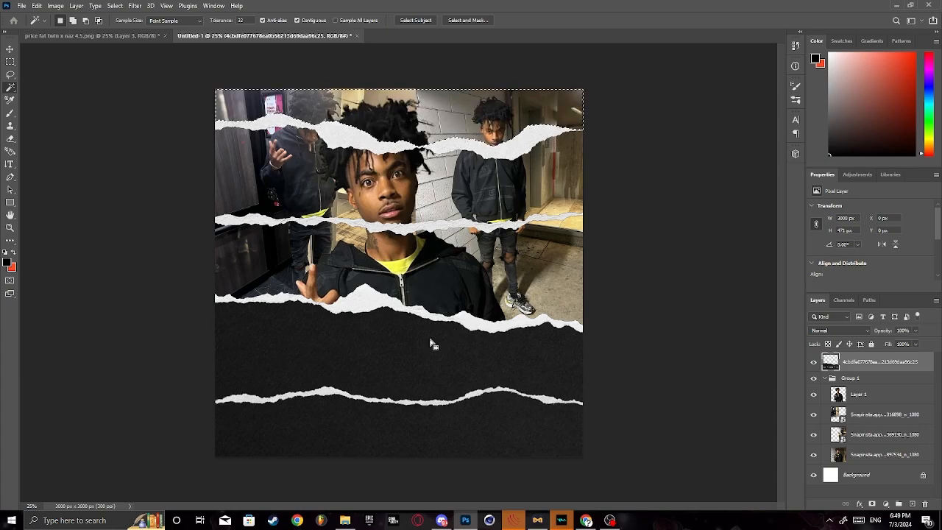
pyautogui.click(432, 345)
pyautogui.press('Delete')
pyautogui.click(431, 423)
pyautogui.press('Delete')
pyautogui.press('m')
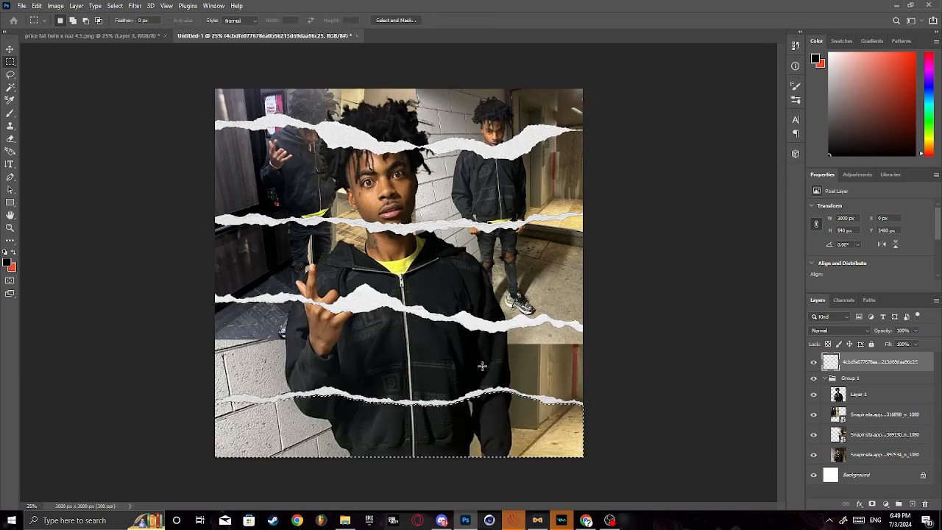
pyautogui.click(482, 366)
# Copy the lowest torn strip onto its own new layer and hide the original ripped-paper layer.
pyautogui.moveTo(199, 362); pyautogui.dragTo(608, 435)
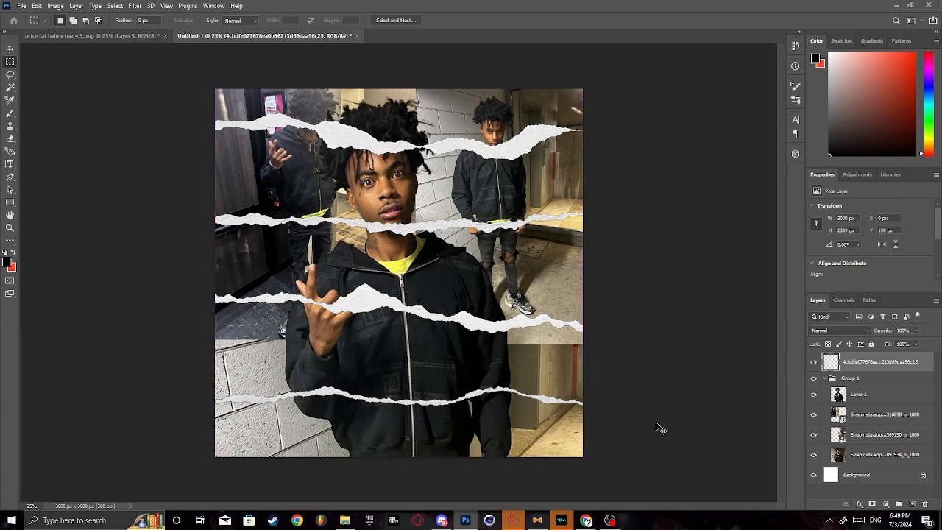
pyautogui.click(814, 363)
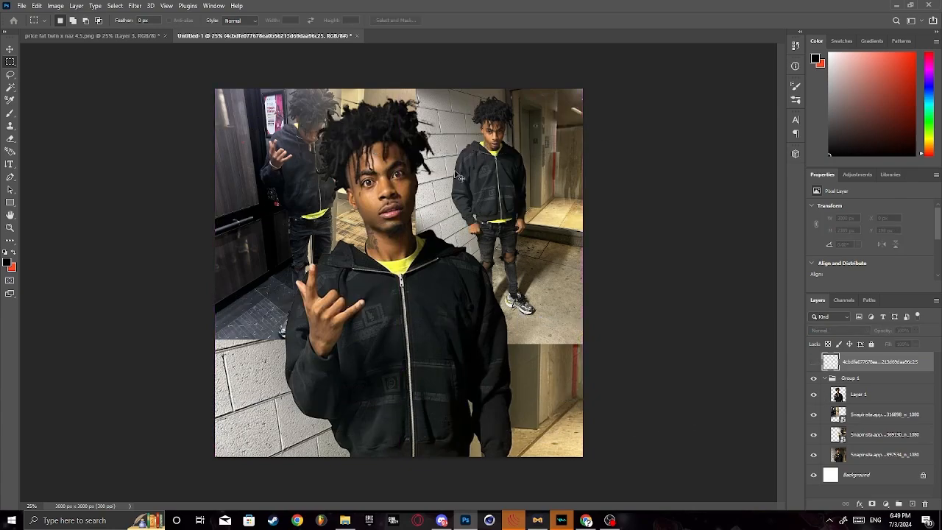
pyautogui.hotkey('ctrl', 'v')
# Scale the torn strip to 42.57%, rotate it upright and position it along the seam between the two upper photos.
pyautogui.hotkey('ctrl', 't')
pyautogui.moveTo(583, 262); pyautogui.dragTo(544, 121)
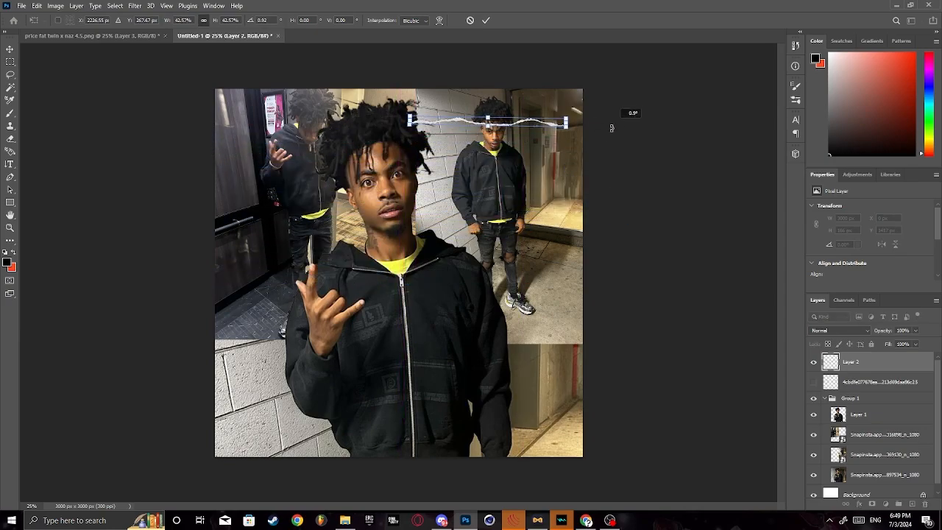
pyautogui.moveTo(610, 126); pyautogui.dragTo(493, 59)
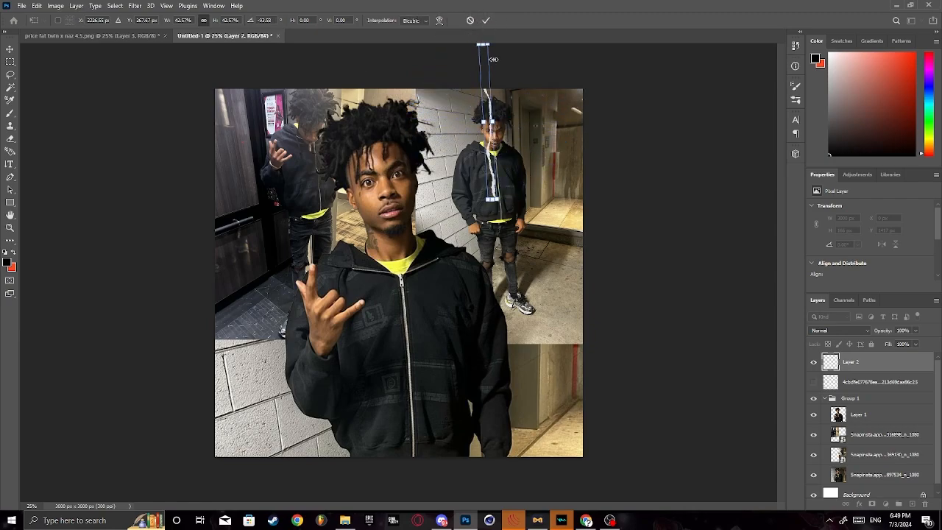
pyautogui.moveTo(486, 93); pyautogui.dragTo(417, 125)
pyautogui.moveTo(489, 147); pyautogui.dragTo(492, 144)
pyautogui.moveTo(424, 211); pyautogui.dragTo(427, 211)
pyautogui.click(485, 20)
pyautogui.press('m')
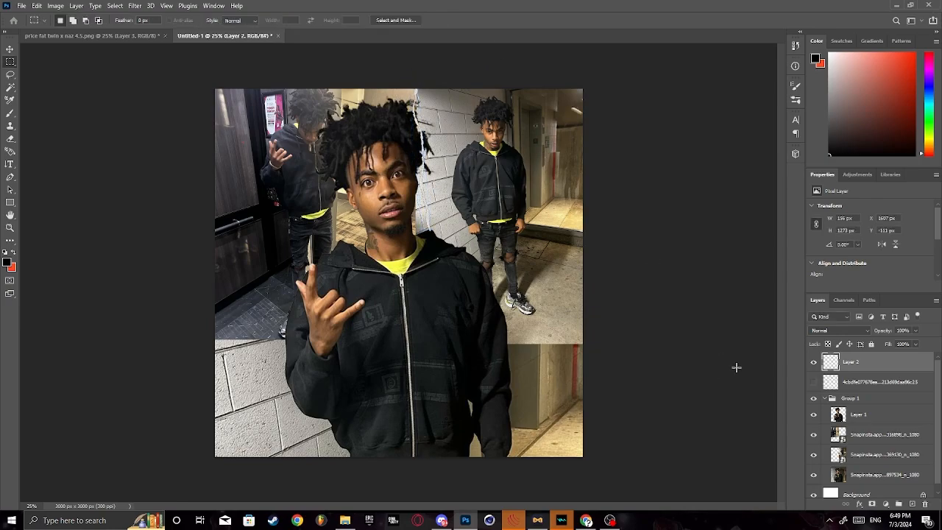
# Rasterize the Snapinsta.app_449703179 layer holding the upper-right photo.
pyautogui.click(865, 417)
pyautogui.scroll(-1, 847, 447)
pyautogui.click(857, 447)
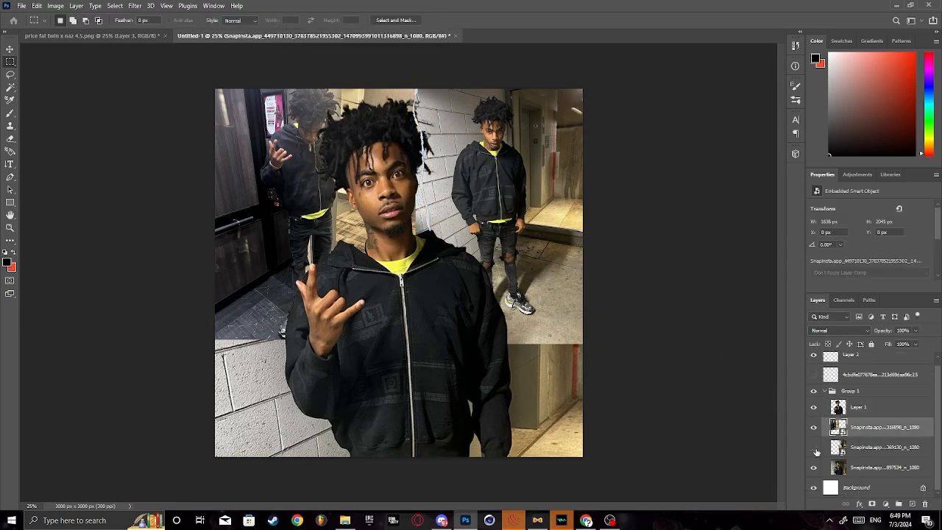
pyautogui.press('e')
pyautogui.rightClick(848, 445)
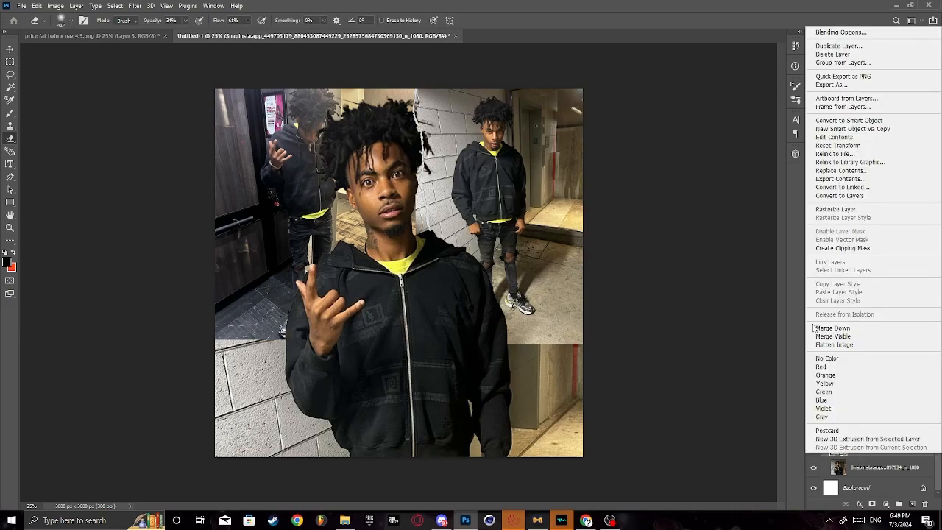
pyautogui.click(845, 210)
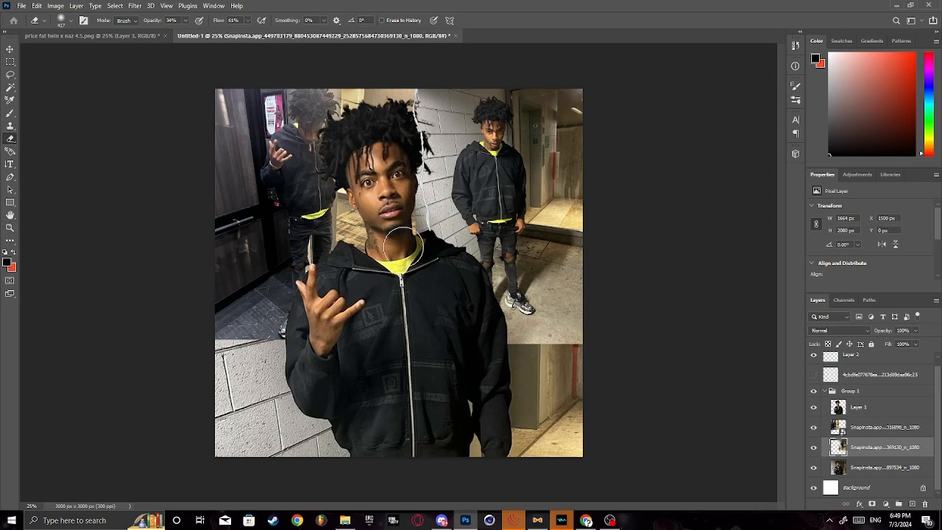
# Draw a Pen path down along the torn strip's edge and back around over the foreground cutout's face and chest.
pyautogui.press('p')
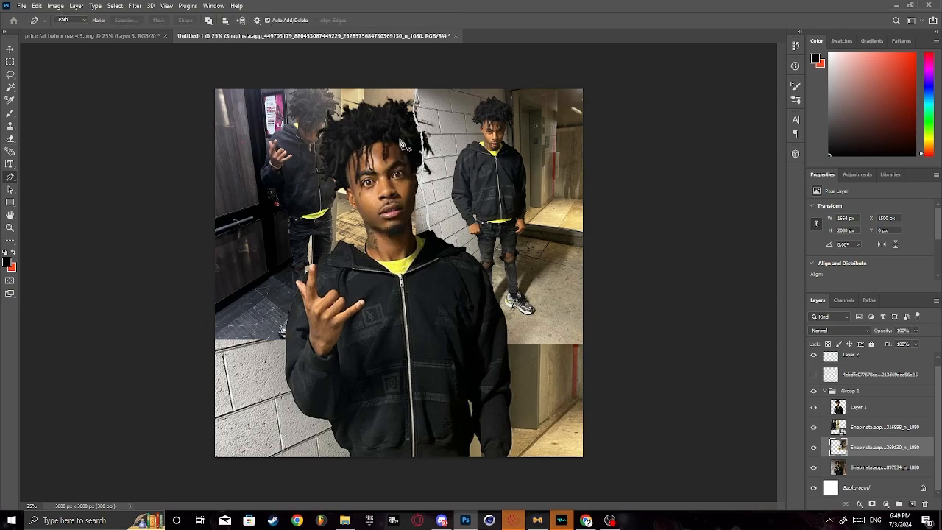
pyautogui.click(420, 136)
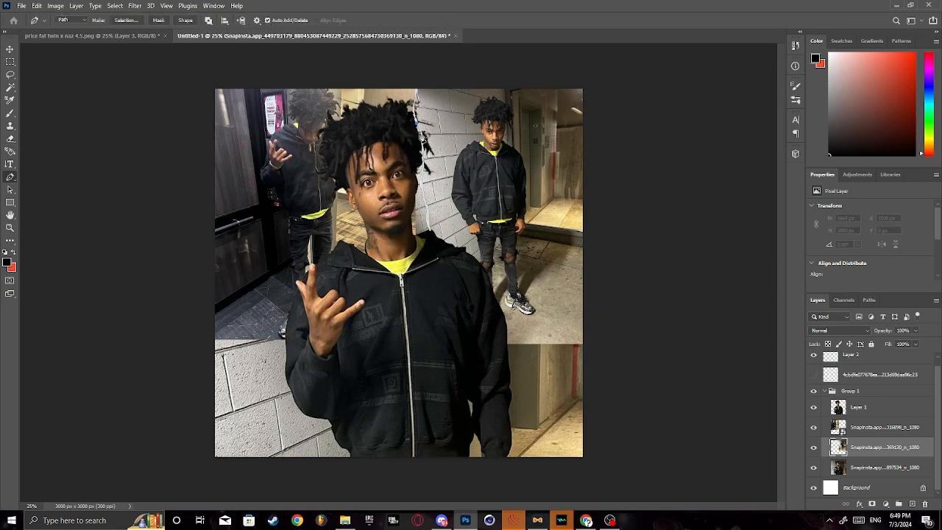
pyautogui.click(425, 146)
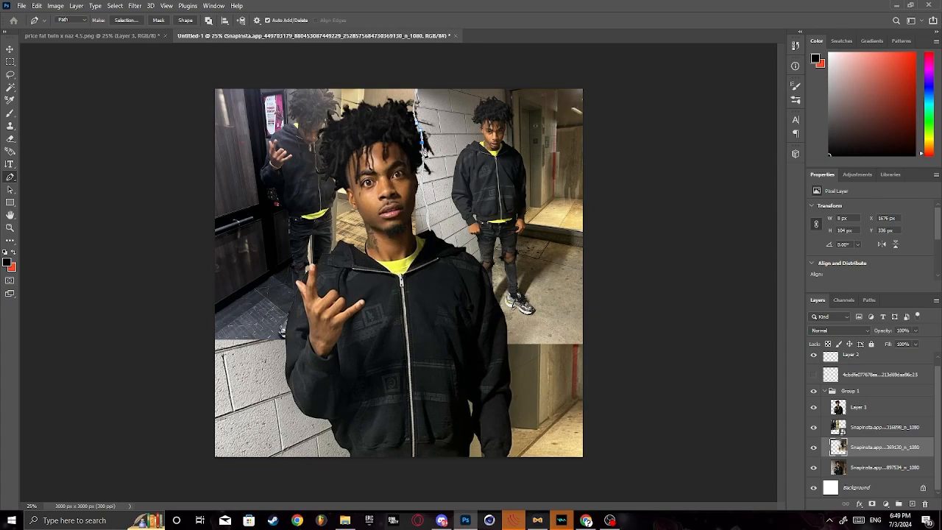
pyautogui.click(426, 168)
pyautogui.click(425, 169)
pyautogui.click(431, 233)
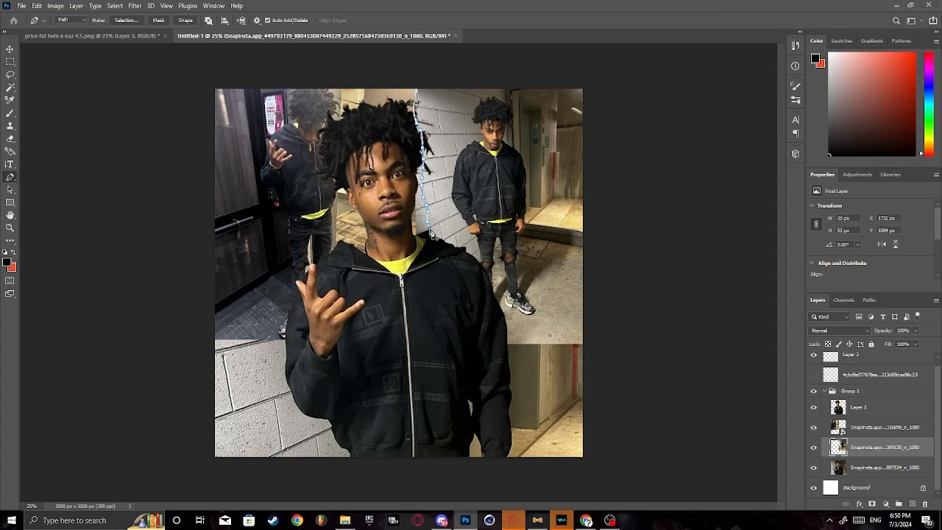
pyautogui.click(439, 263)
pyautogui.click(418, 296)
pyautogui.click(388, 310)
pyautogui.click(373, 271)
pyautogui.click(383, 184)
pyautogui.click(388, 137)
pyautogui.click(396, 115)
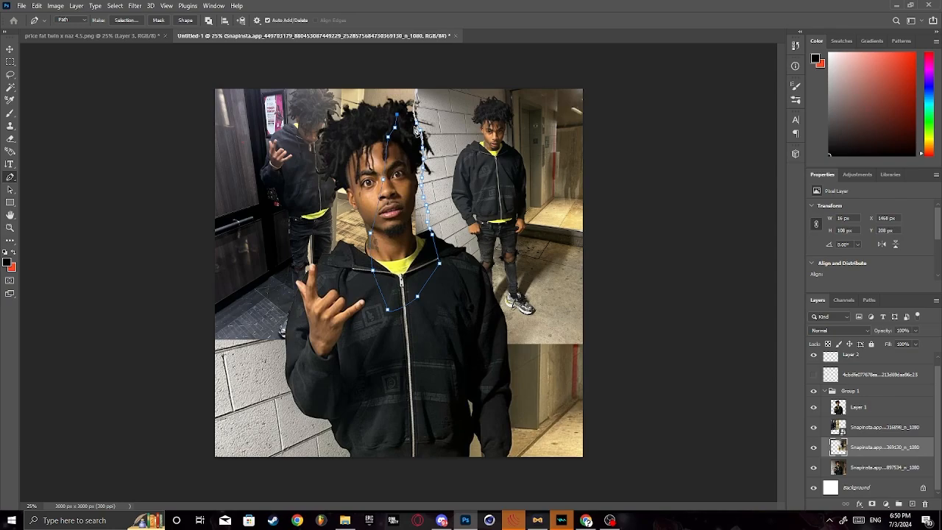
# Turn the path into a selection with a 1-pixel feather, trim that area from the upper-right photo and deselect.
pyautogui.rightClick(480, 141)
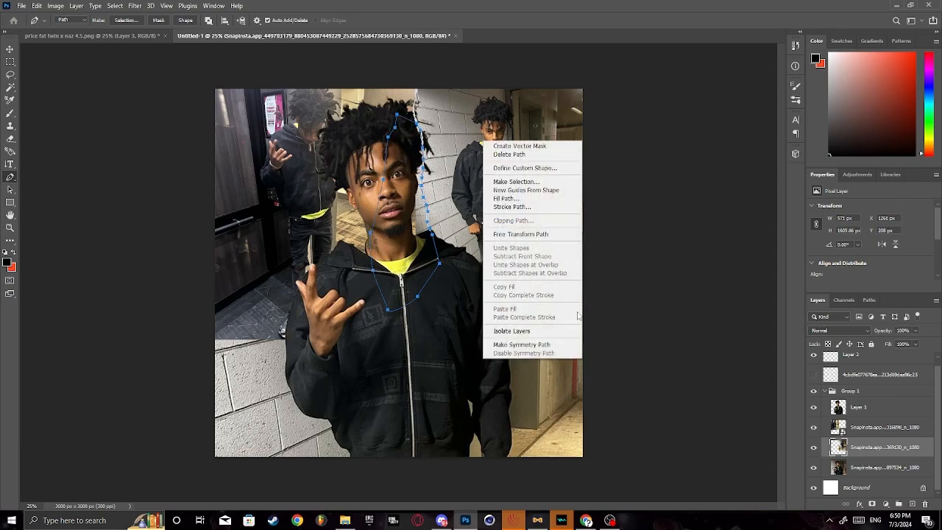
pyautogui.click(515, 181)
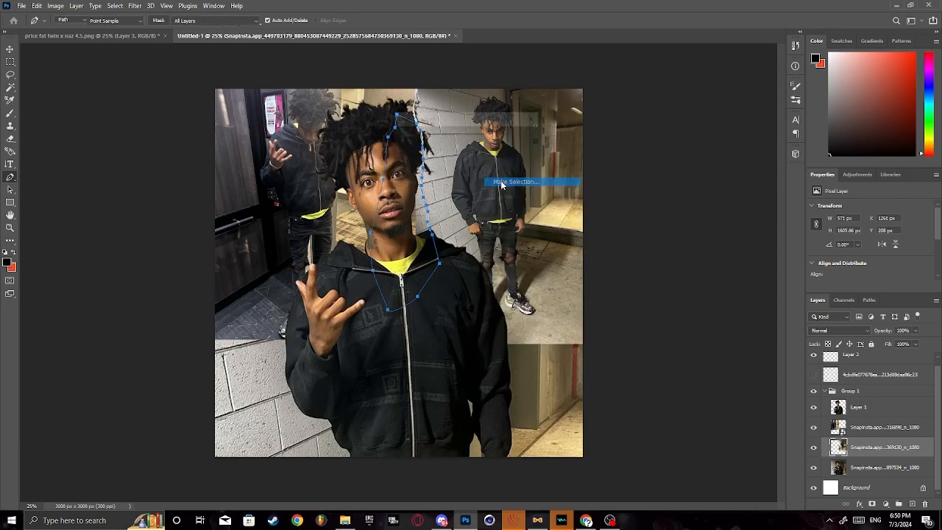
pyautogui.write('1')
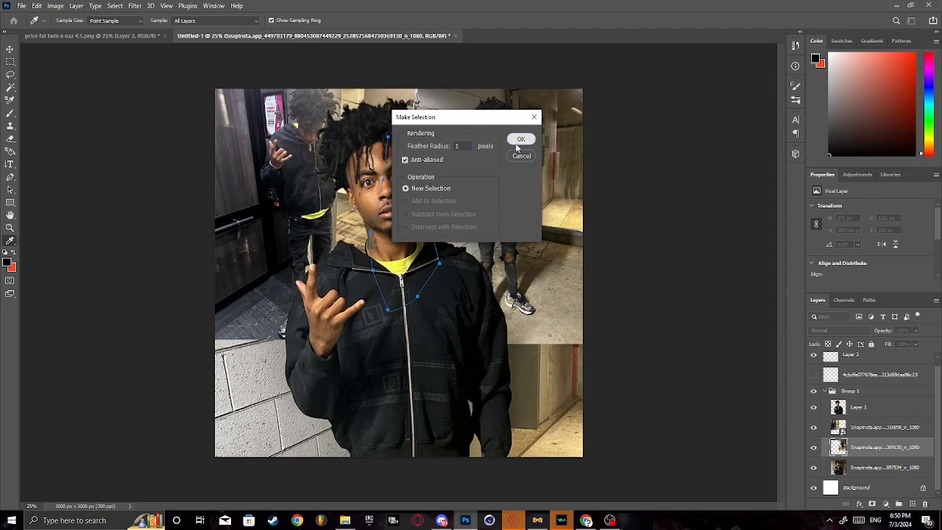
pyautogui.click(521, 140)
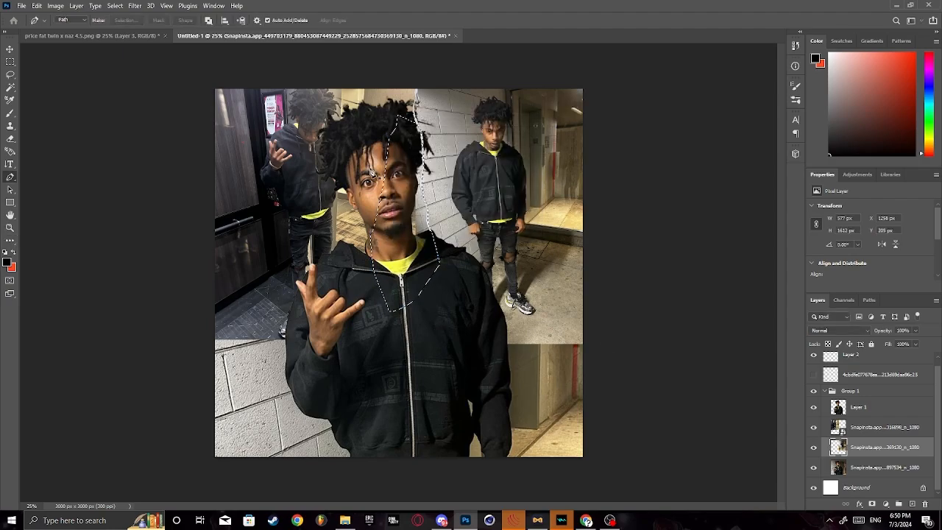
pyautogui.press('m')
pyautogui.click(411, 212)
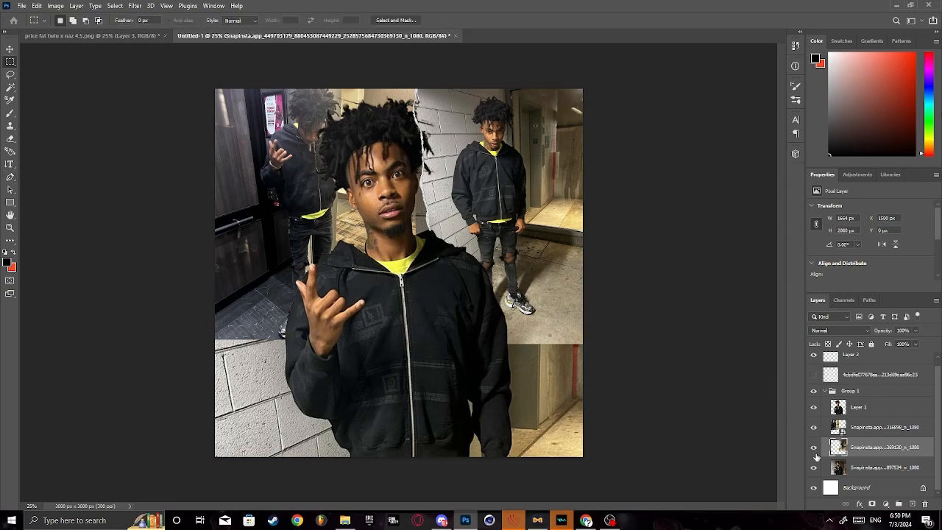
# Move the torn strip's layer into Group 1, directly above the upper-right photo's layer.
pyautogui.scroll(1, 860, 450)
pyautogui.moveTo(853, 364); pyautogui.dragTo(858, 445)
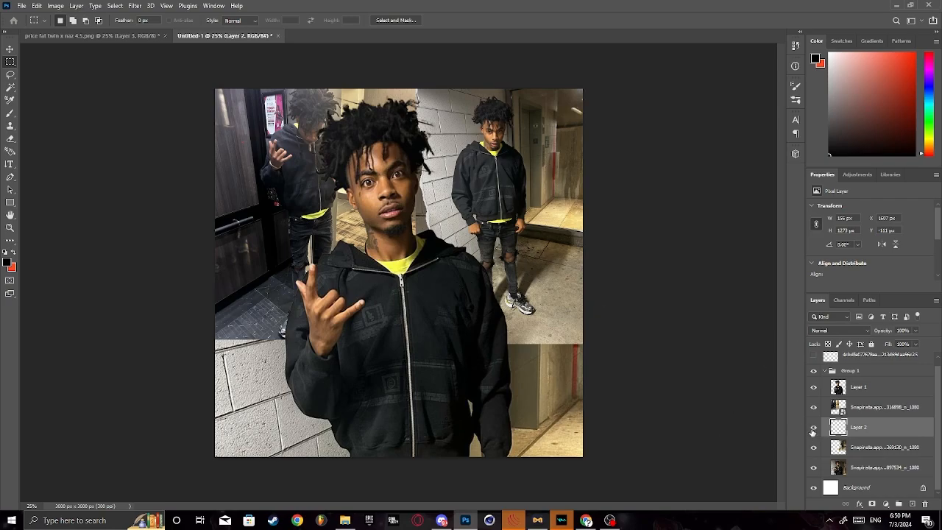
pyautogui.click(865, 451)
# Enlarge the upper-left photo to 41.62%, shift it slightly past the canvas corner and move its layer beneath the upper-right photo.
pyautogui.click(870, 409)
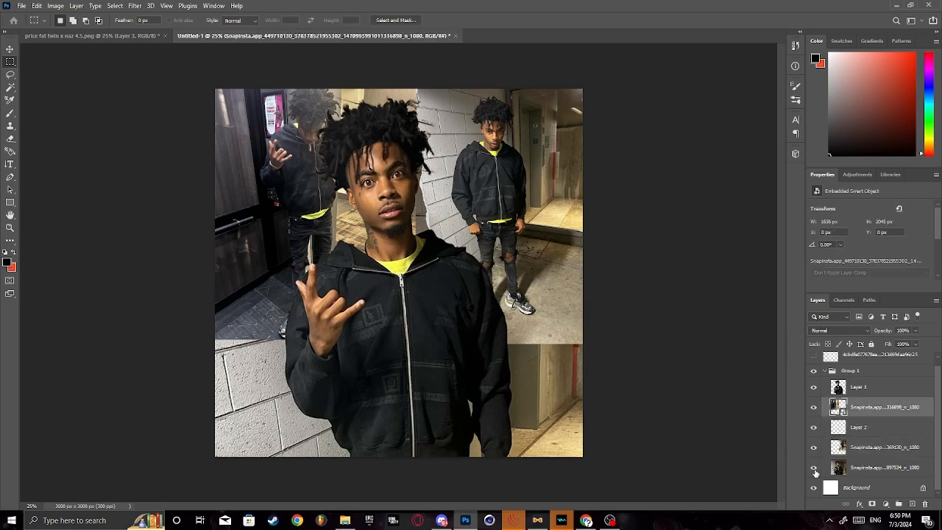
pyautogui.click(814, 447)
pyautogui.click(814, 447)
pyautogui.hotkey('ctrl', 't')
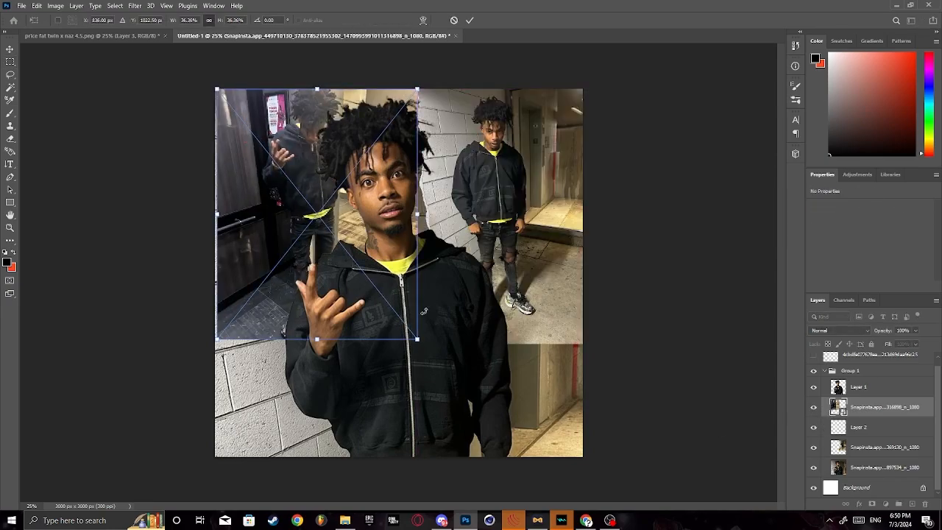
pyautogui.moveTo(421, 340); pyautogui.dragTo(392, 346)
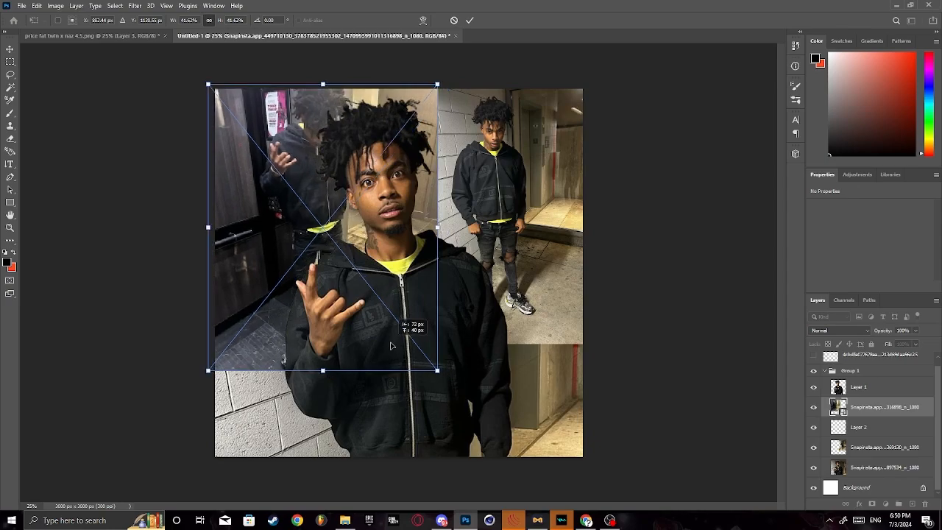
pyautogui.press('Return')
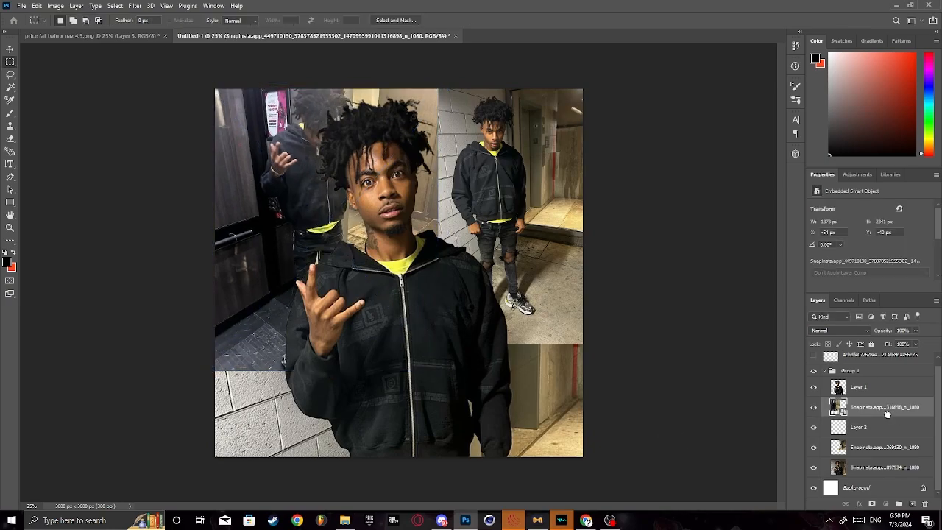
pyautogui.moveTo(889, 414); pyautogui.dragTo(883, 457)
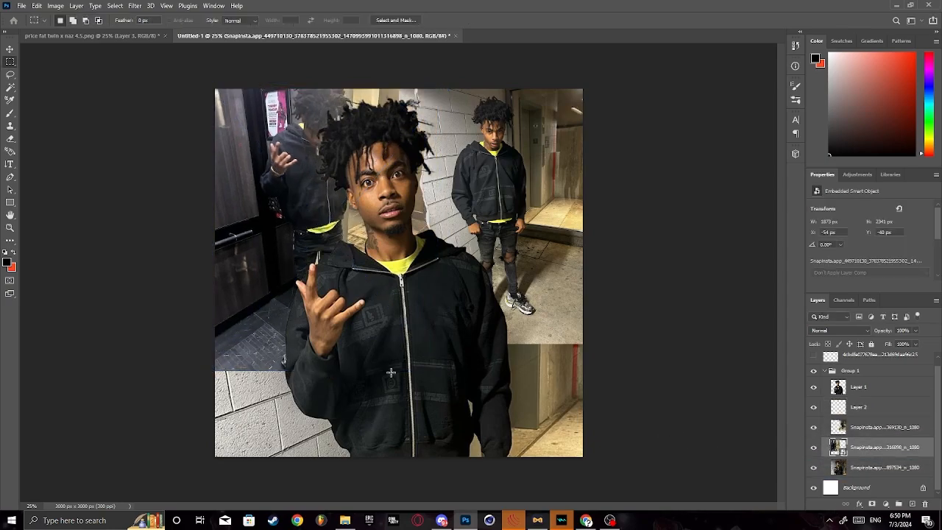
# Rasterize the upper-left photo's layer and delete its lower part below the raised hand's fingertip with a rectangular selection.
pyautogui.moveTo(173, 434); pyautogui.dragTo(435, 263)
pyautogui.press('Delete')
pyautogui.click(457, 203)
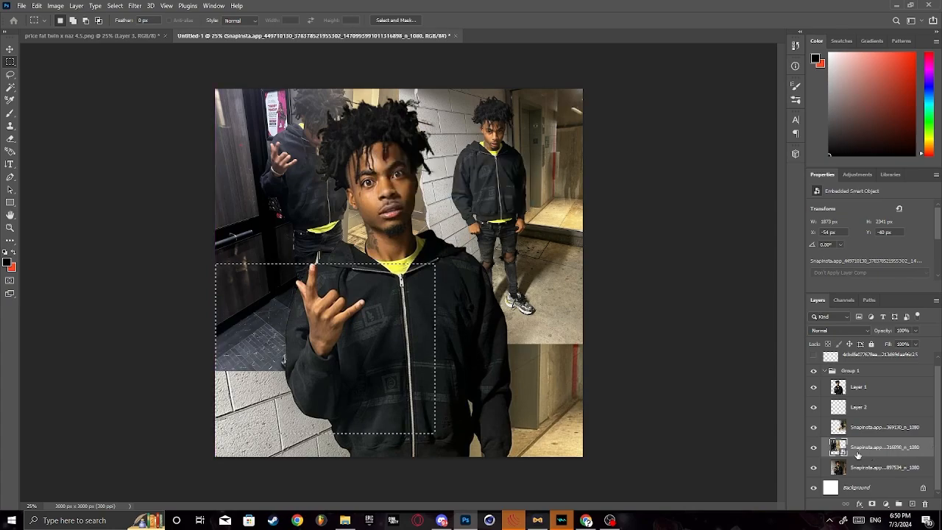
pyautogui.rightClick(858, 449)
pyautogui.click(846, 205)
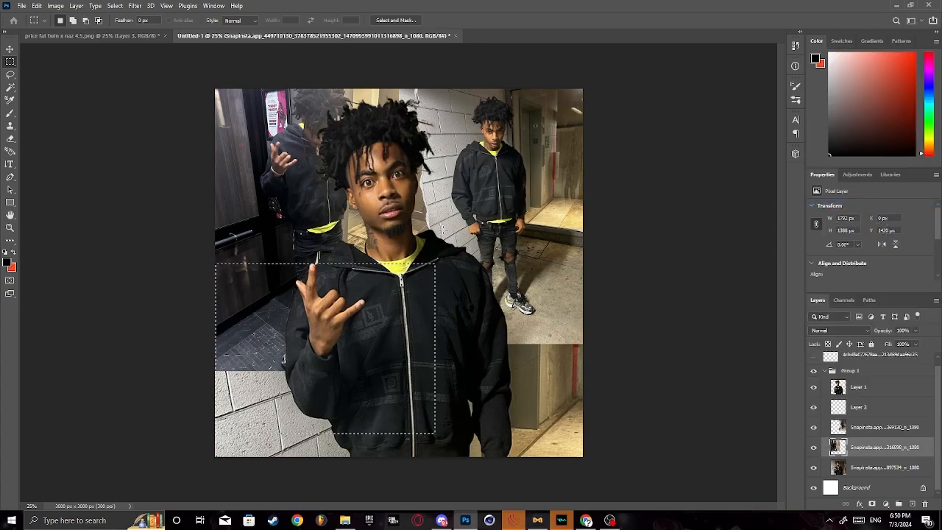
pyautogui.press('Delete')
pyautogui.hotkey('ctrl', 'd')
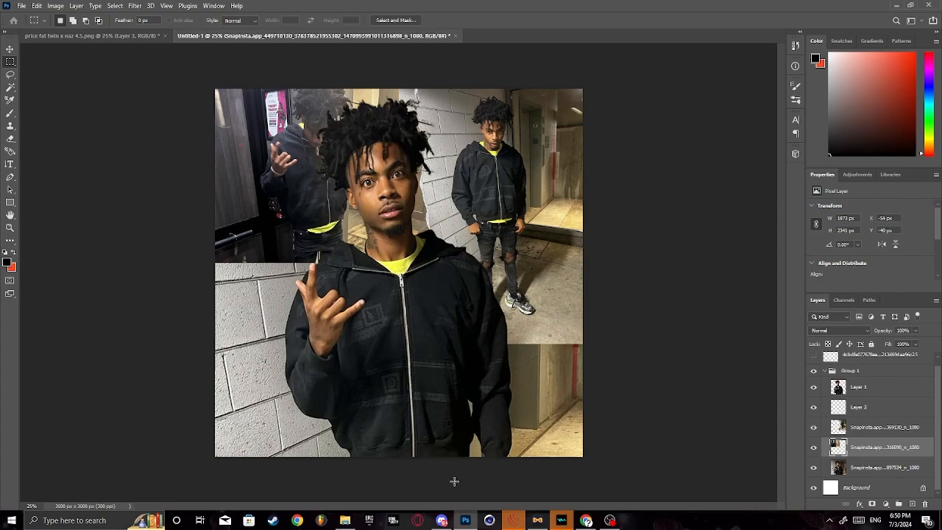
# Make the hidden ripped-paper texture layer above Group 1 visible.
pyautogui.click(344, 520)
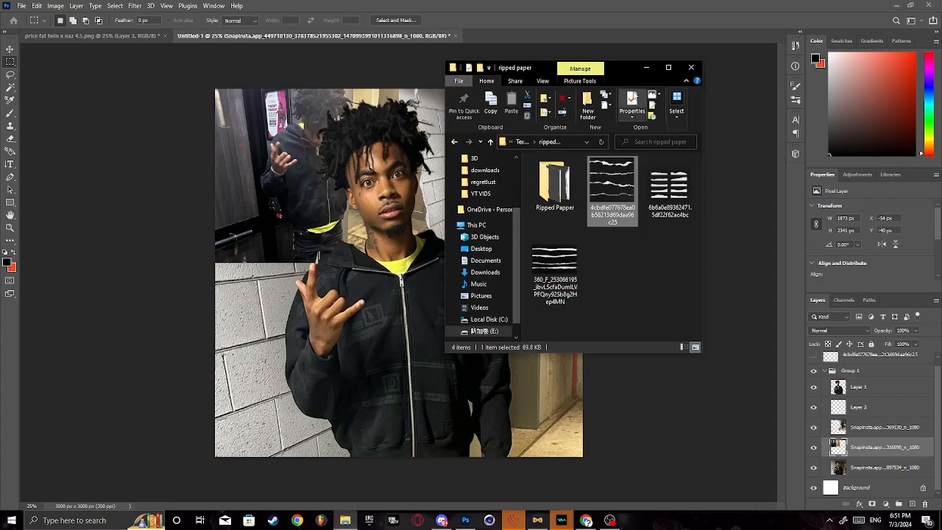
pyautogui.click(646, 67)
pyautogui.scroll(1, 865, 381)
pyautogui.click(815, 361)
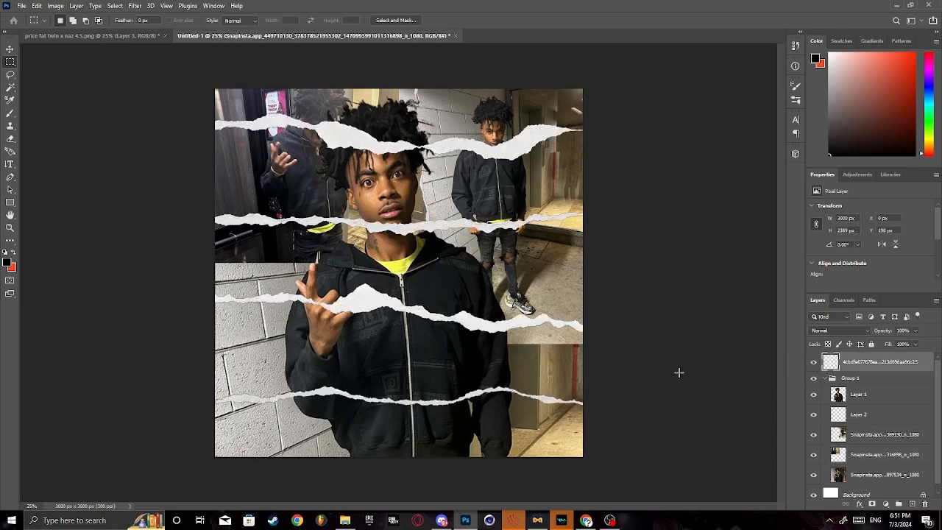
pyautogui.moveTo(195, 280); pyautogui.dragTo(624, 362)
pyautogui.press('Delete')
pyautogui.hotkey('ctrl', 'd')
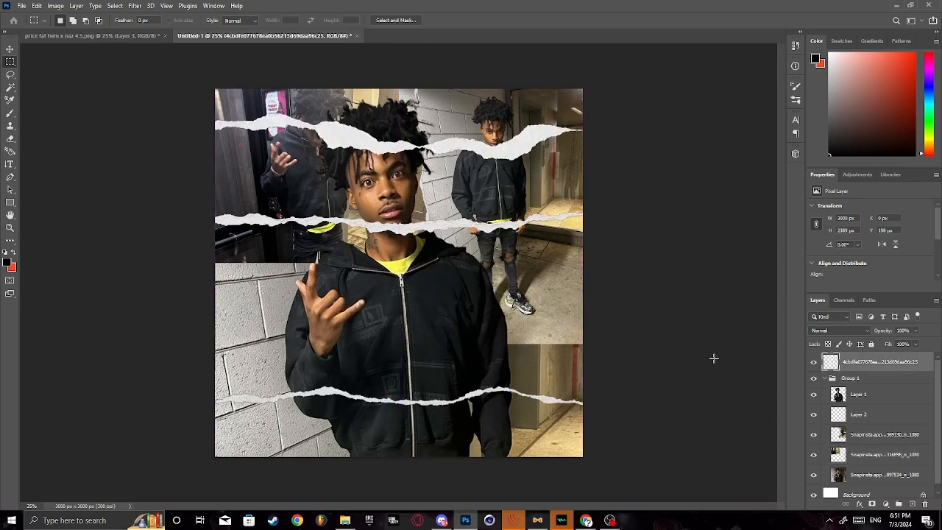
pyautogui.hotkey('ctrl', 'z')
pyautogui.hotkey('ctrl', 'z')
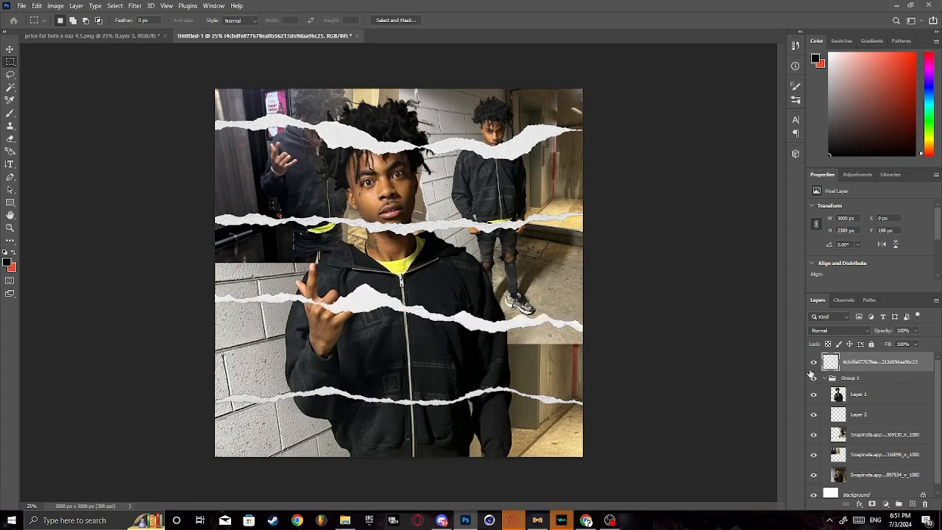
# Place a vertically flipped copy of the bottom torn strip along the upper-left photo's lower edge at 40.33% width, its layer directly above that photo's.
pyautogui.click(813, 361)
pyautogui.hotkey('ctrl', 'j')
pyautogui.hotkey('ctrl', 't')
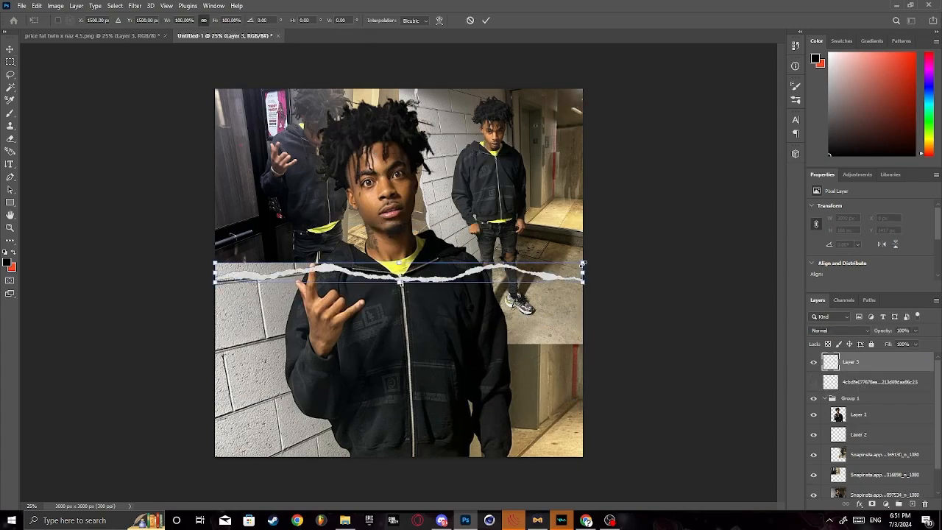
pyautogui.moveTo(583, 263); pyautogui.dragTo(322, 260)
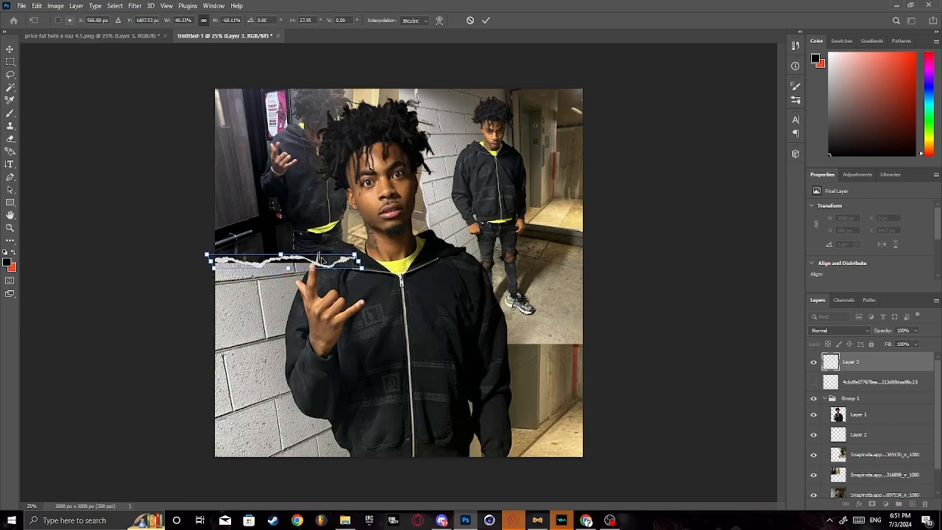
pyautogui.moveTo(415, 259); pyautogui.dragTo(415, 261)
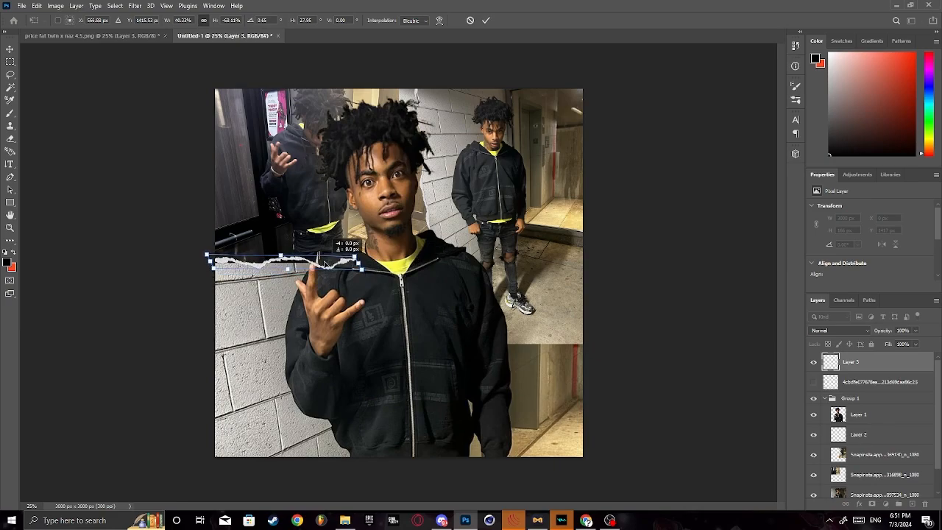
pyautogui.click(486, 21)
pyautogui.press('m')
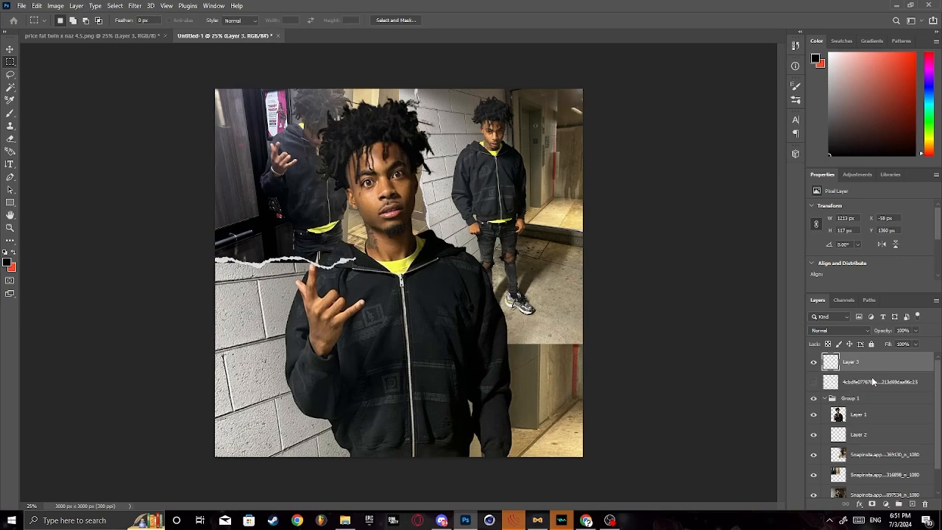
pyautogui.moveTo(873, 381); pyautogui.dragTo(858, 416)
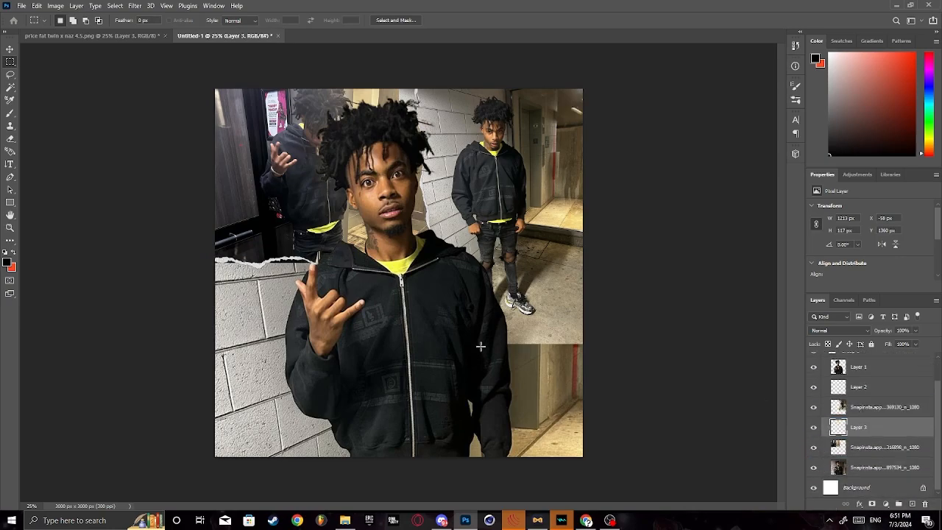
# On the upper-left photo's layer, trace a closed path along the torn strip and around the leftover photo area below it.
pyautogui.click(855, 447)
pyautogui.press('p')
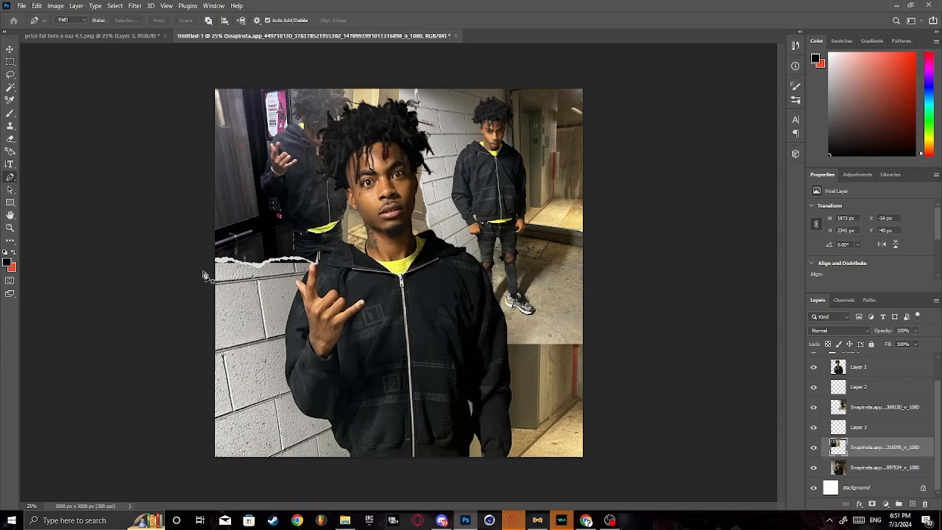
pyautogui.click(213, 259)
pyautogui.click(228, 260)
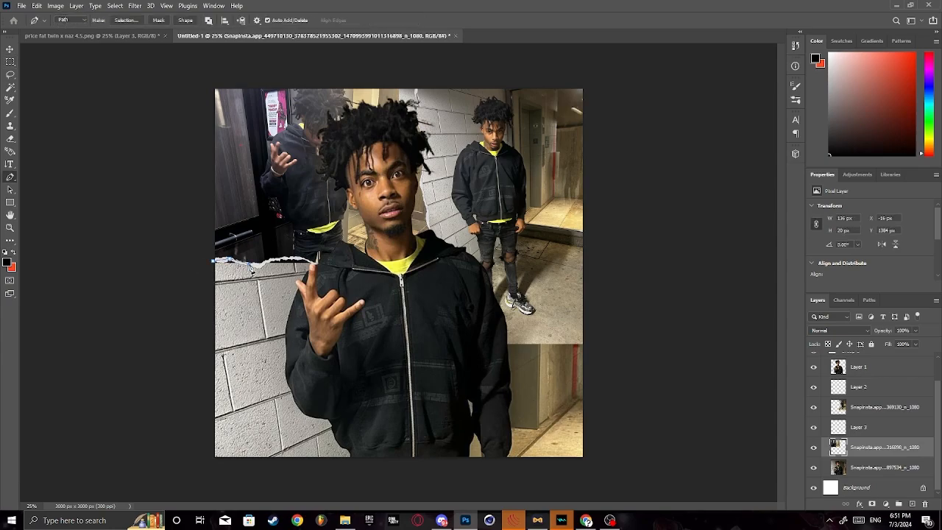
pyautogui.click(262, 269)
pyautogui.click(270, 265)
pyautogui.click(280, 263)
pyautogui.click(322, 277)
pyautogui.click(247, 297)
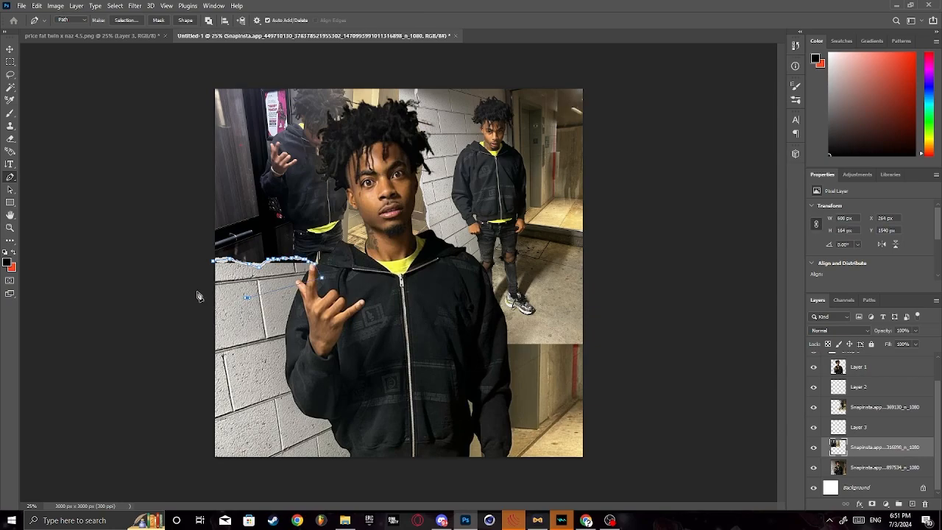
pyautogui.click(192, 287)
pyautogui.click(206, 267)
# Turn the path into a selection, delete that area from the upper-left photo and deselect.
pyautogui.rightClick(315, 217)
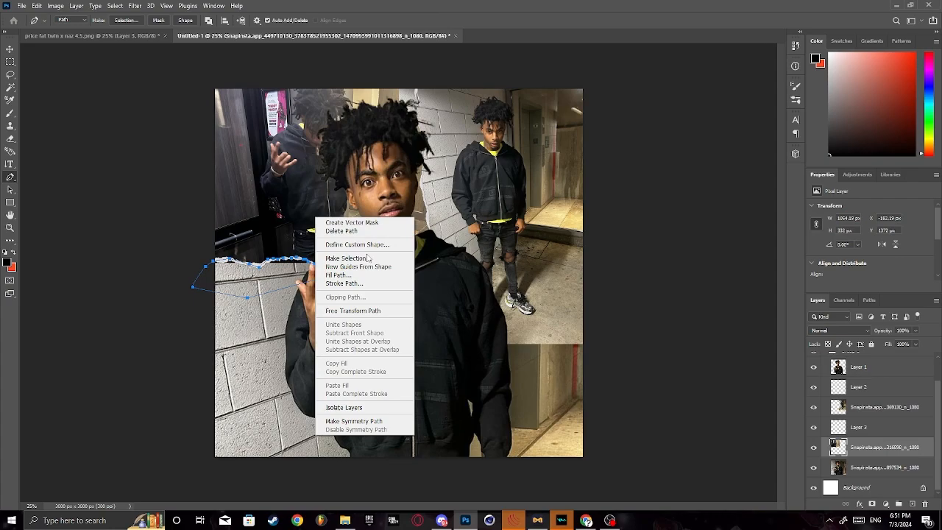
pyautogui.click(368, 257)
pyautogui.click(529, 139)
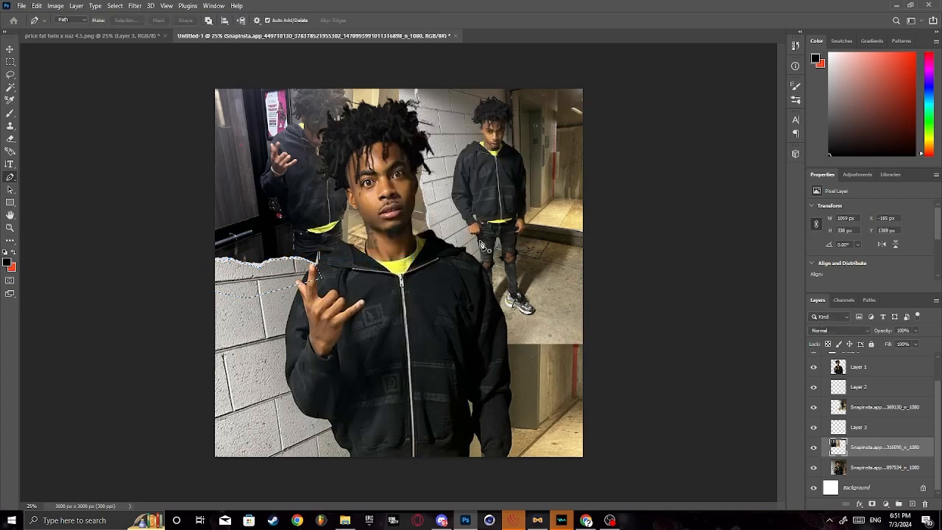
pyautogui.press('m')
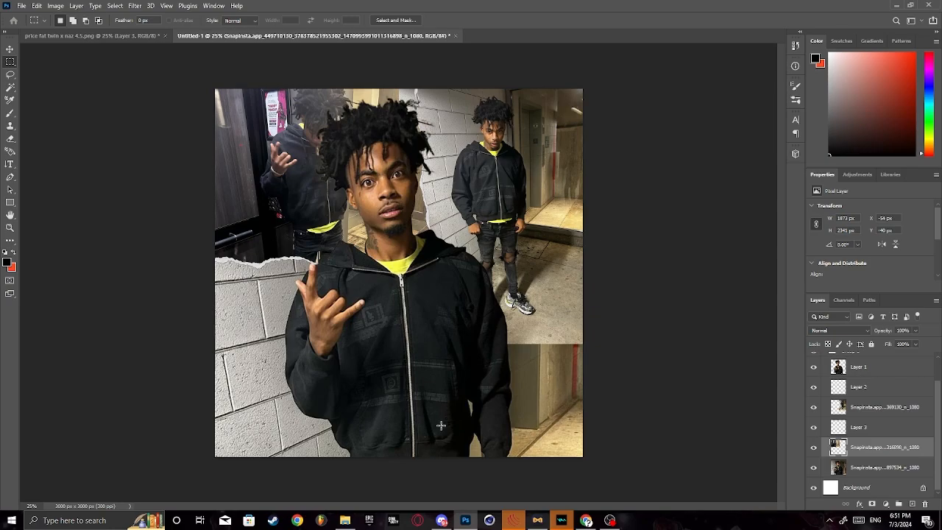
# Add a Gradient Map adjustment layer above the ripped-paper texture layer, running from black to white (ffffff).
pyautogui.scroll(2, 810, 379)
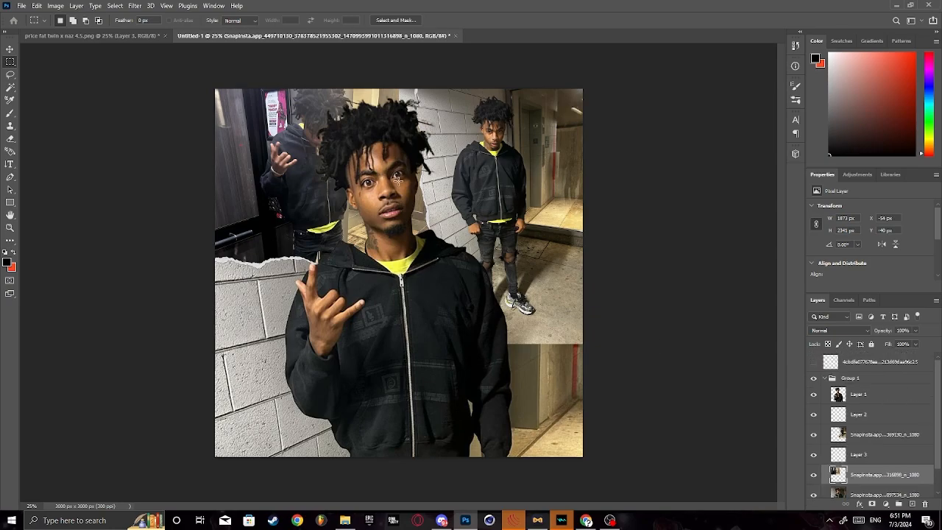
pyautogui.click(847, 364)
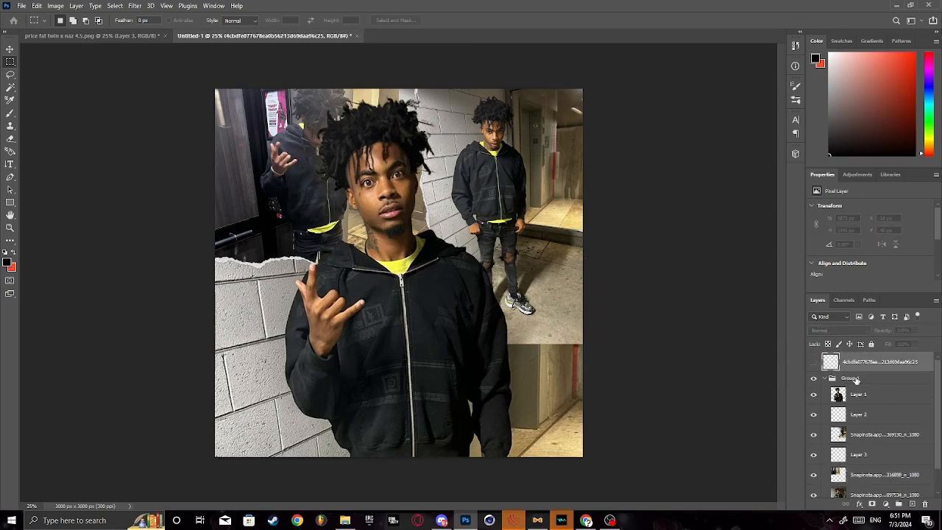
pyautogui.rightClick(857, 380)
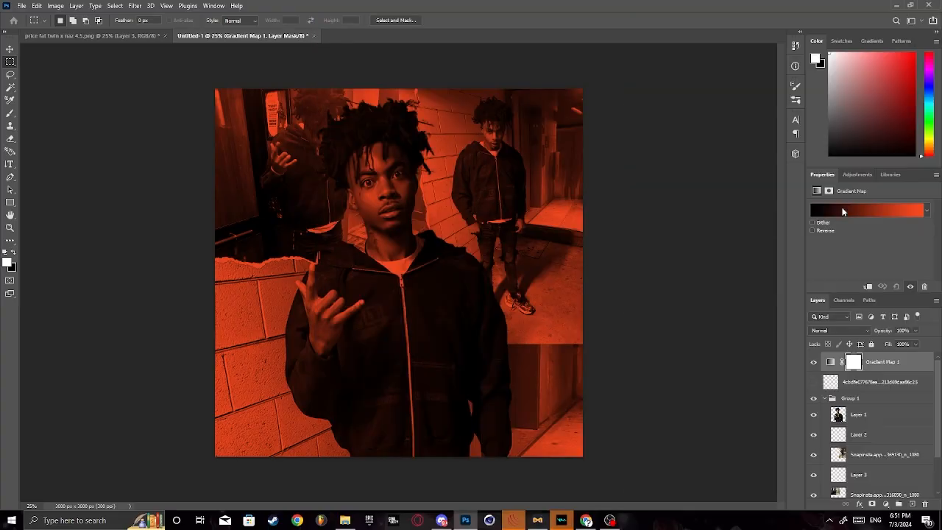
pyautogui.click(844, 212)
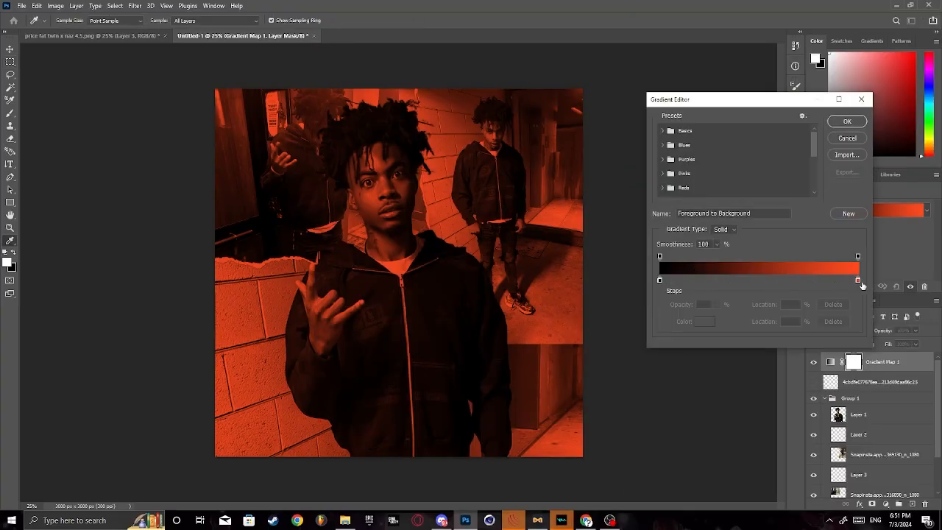
pyautogui.doubleClick(858, 280)
pyautogui.click(583, 123)
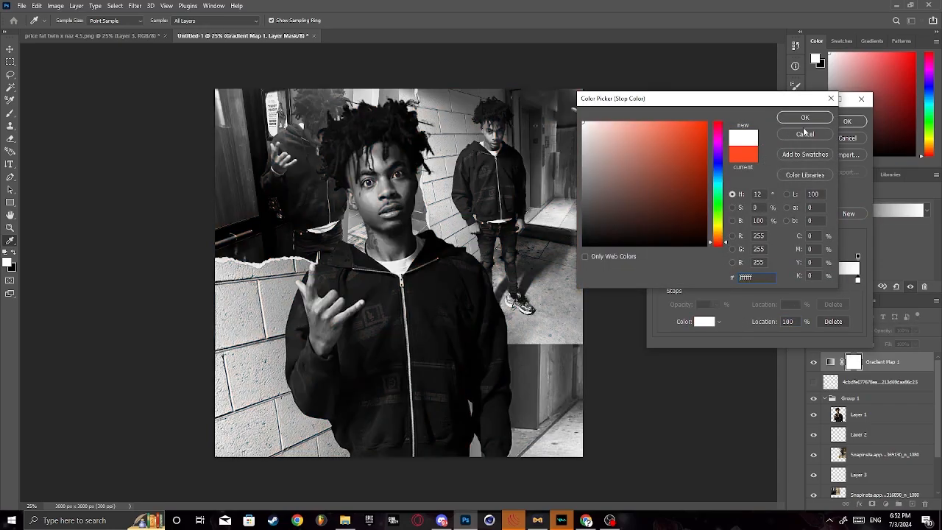
pyautogui.click(804, 118)
pyautogui.click(848, 121)
# Set the gradient map layer's blend mode to Overlay at 100% opacity.
pyautogui.click(831, 331)
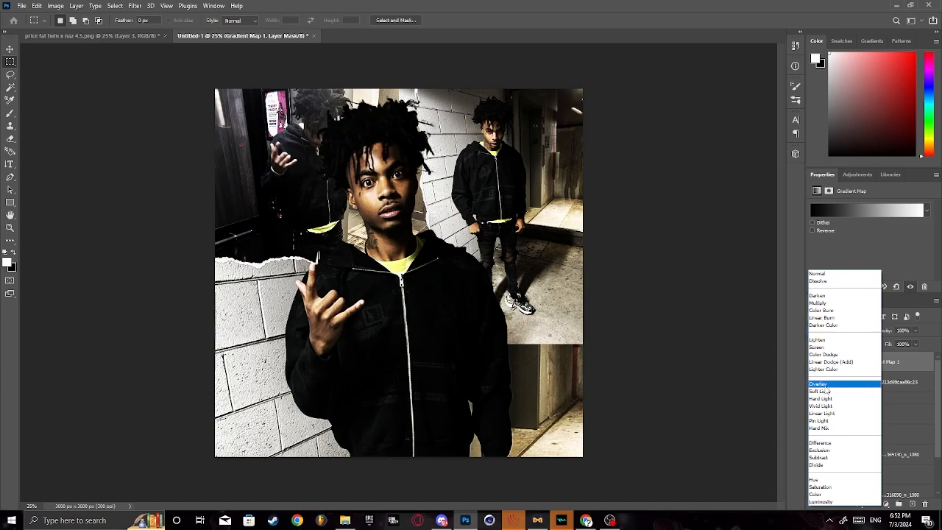
pyautogui.click(825, 386)
pyautogui.click(915, 331)
pyautogui.moveTo(919, 343)
pyautogui.mouseDown()
pyautogui.moveTo(900, 346)
pyautogui.moveTo(929, 344)
pyautogui.mouseUp()
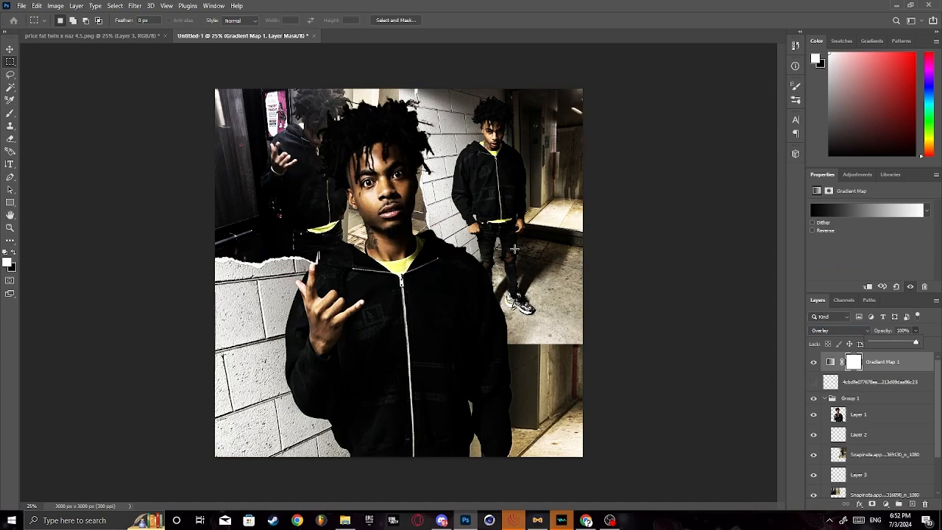
# Delete the upper-right photo's bottom portion just below the shoes with a rectangular selection and deselect.
pyautogui.scroll(-1, 887, 419)
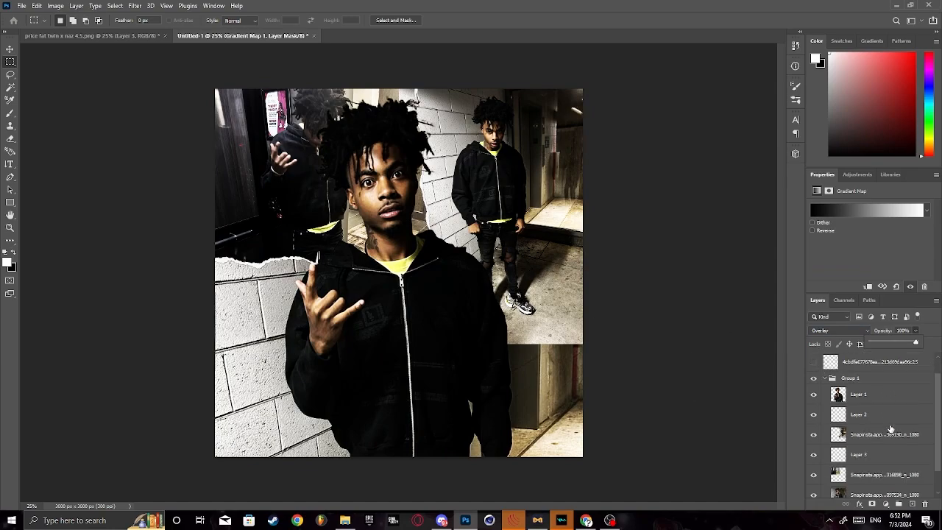
pyautogui.click(851, 422)
pyautogui.click(858, 472)
pyautogui.click(850, 439)
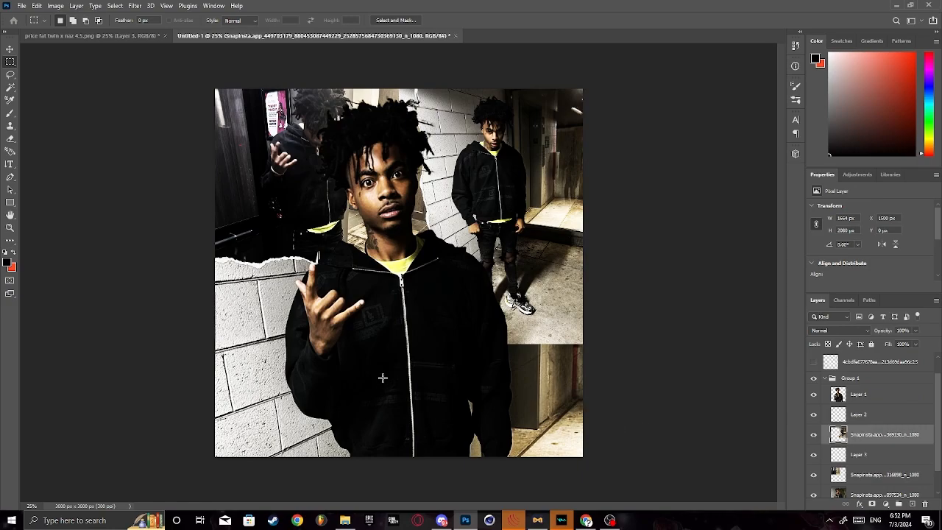
pyautogui.moveTo(403, 373); pyautogui.dragTo(669, 295)
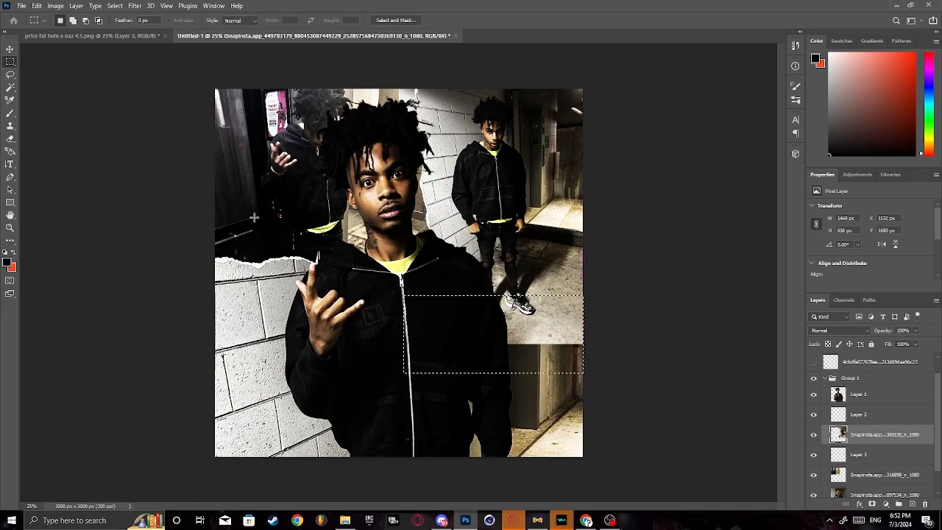
pyautogui.click(635, 345)
pyautogui.moveTo(390, 393); pyautogui.dragTo(665, 321)
pyautogui.press('Delete')
pyautogui.click(657, 314)
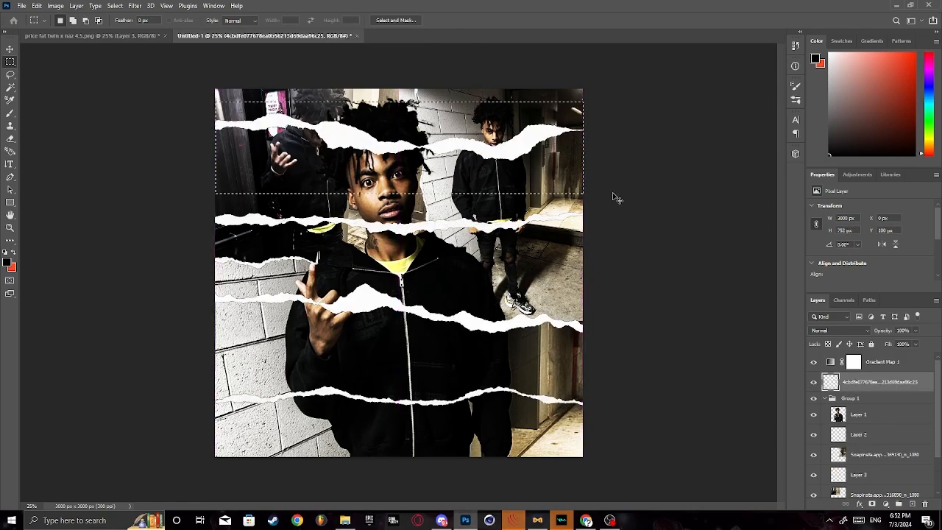
# Paste the copied top torn strip as a new layer, scale it to 45.92% and place it along the upper-right photo's lower edge.
pyautogui.click(617, 198)
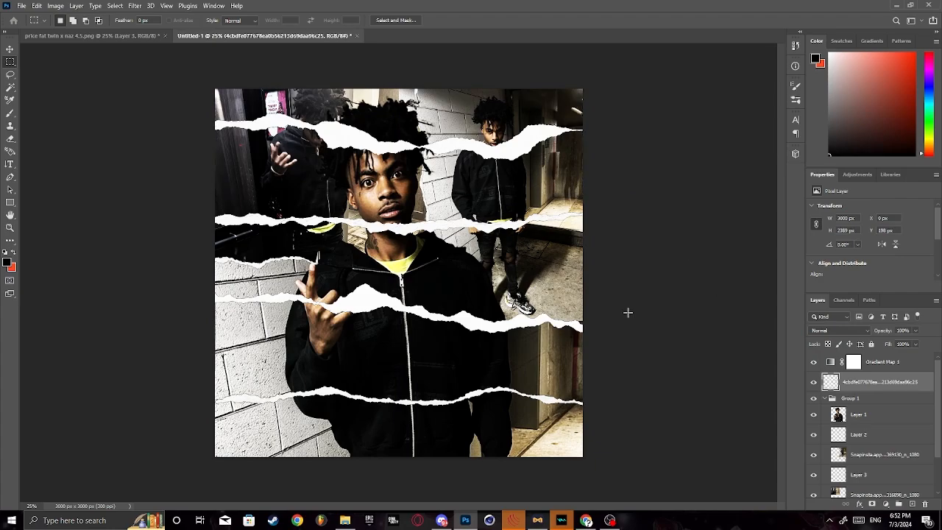
pyautogui.click(813, 382)
pyautogui.hotkey('ctrl', 'v')
pyautogui.hotkey('ctrl', 't')
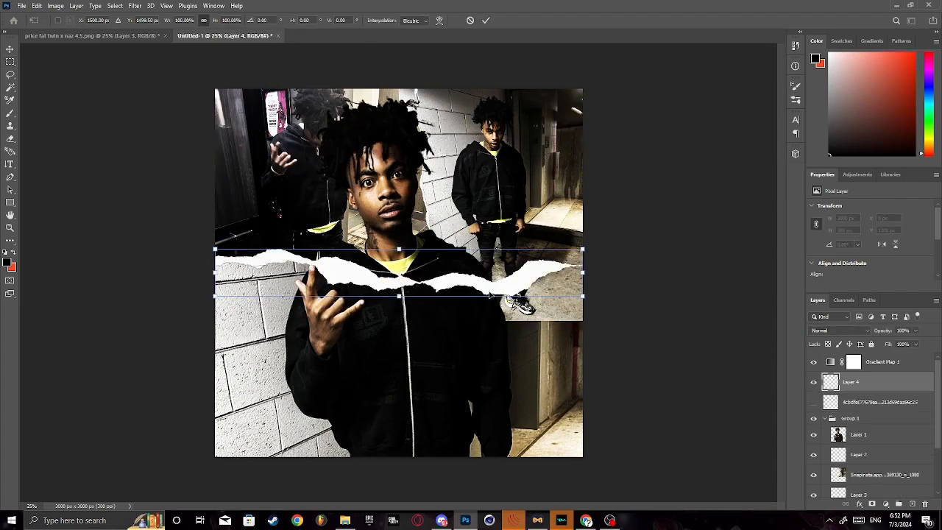
pyautogui.moveTo(494, 299); pyautogui.dragTo(659, 344)
pyautogui.moveTo(750, 296); pyautogui.dragTo(568, 325)
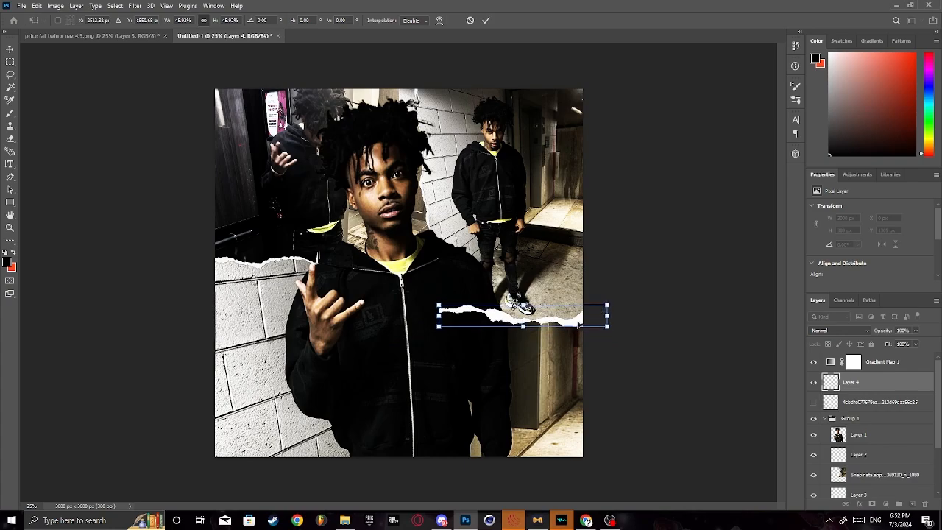
pyautogui.click(485, 20)
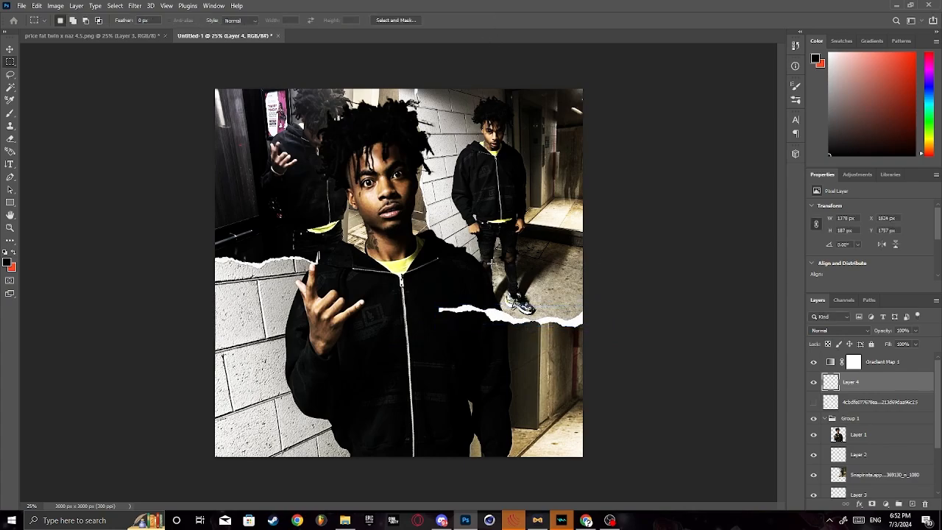
# Erase the new torn strip where it crosses the foreground cutout's jacket, raising the Eraser's opacity to 100%.
pyautogui.press('e')
pyautogui.moveTo(473, 342)
pyautogui.mouseDown()
pyautogui.moveTo(457, 317)
pyautogui.moveTo(451, 346)
pyautogui.mouseUp()
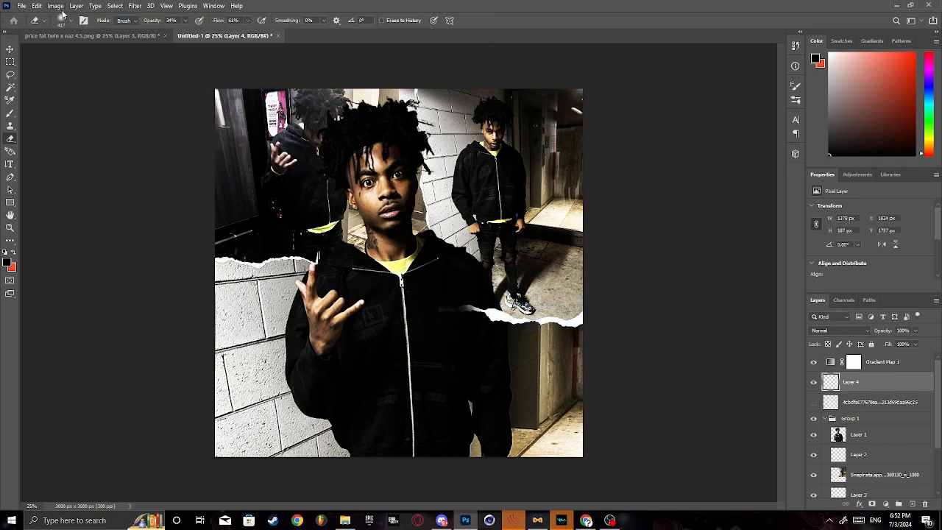
pyautogui.click(185, 22)
pyautogui.click(215, 35)
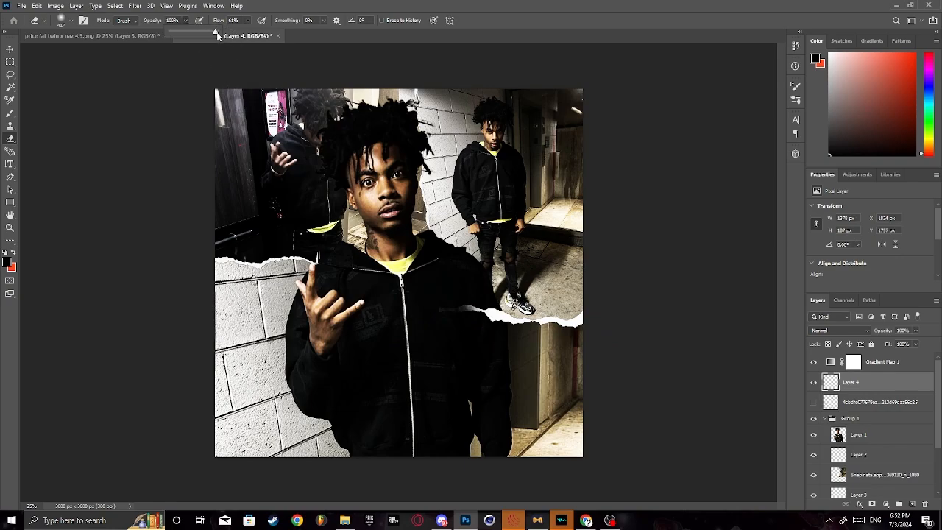
pyautogui.moveTo(216, 35); pyautogui.dragTo(214, 39)
pyautogui.moveTo(460, 307)
pyautogui.mouseDown()
pyautogui.moveTo(480, 337)
pyautogui.moveTo(469, 310)
pyautogui.moveTo(466, 336)
pyautogui.mouseUp()
# Clear the lower-right torn strip's leftover on the jacket sleeve with a Pen-path selection, and move the strip's layer into Group 1 below Layer 2.
pyautogui.press('p')
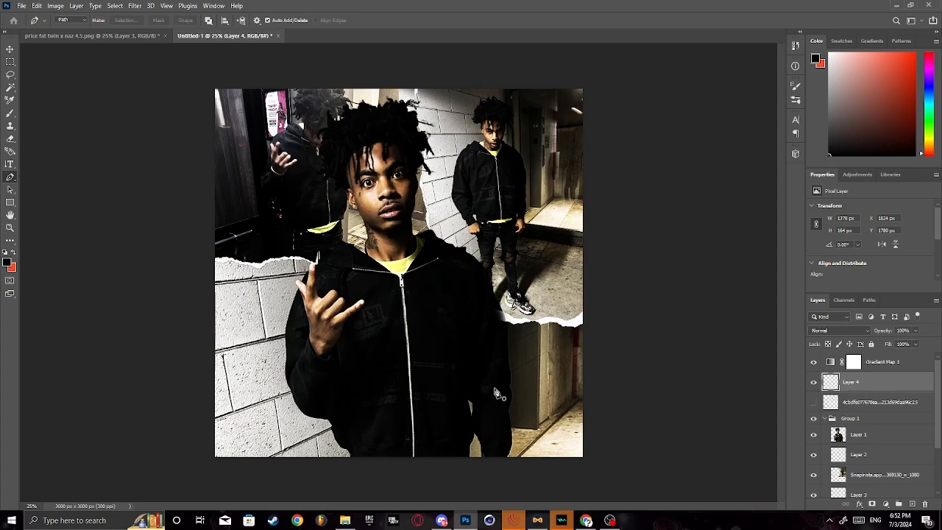
pyautogui.click(505, 329)
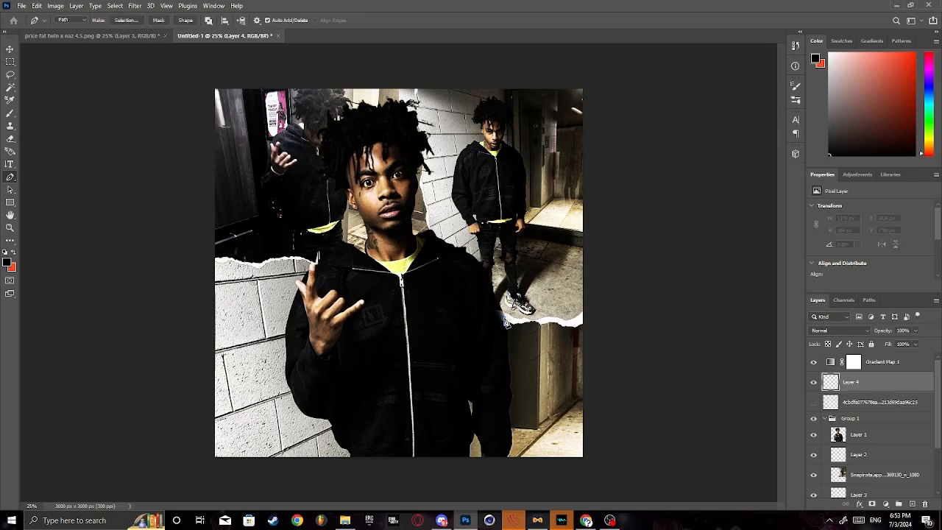
pyautogui.click(484, 301)
pyautogui.click(476, 348)
pyautogui.click(490, 355)
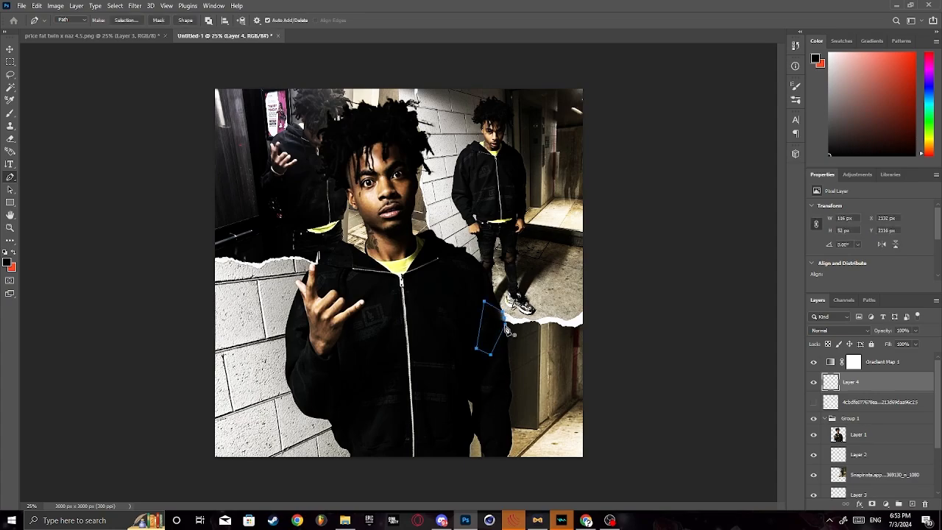
pyautogui.rightClick(540, 332)
pyautogui.click(575, 147)
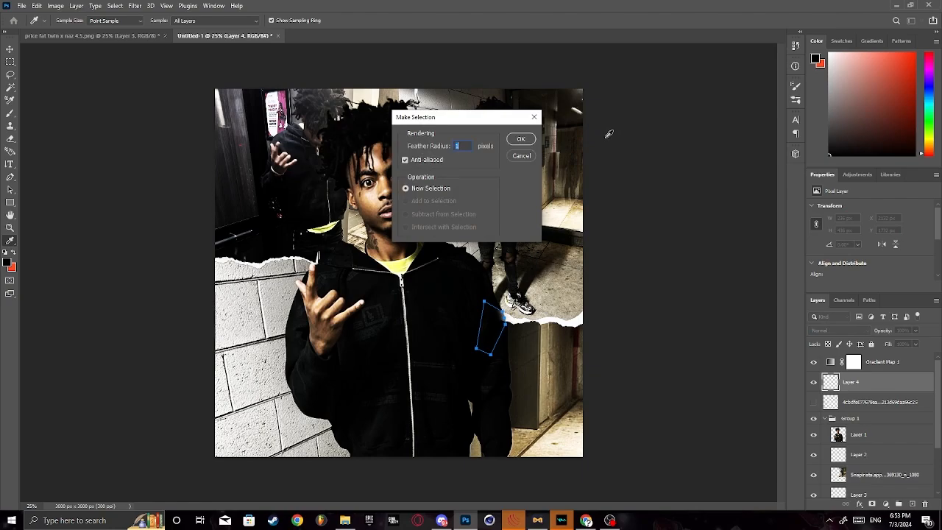
pyautogui.click(522, 139)
pyautogui.press('m')
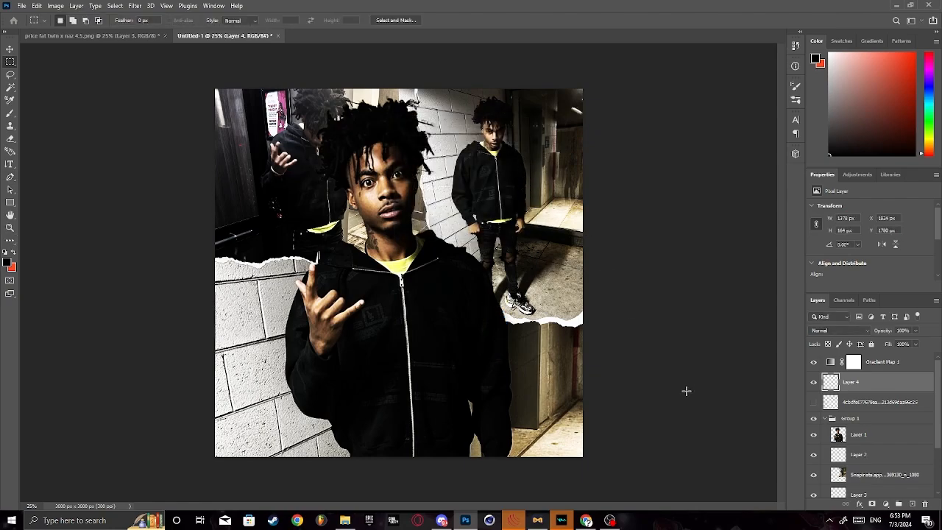
pyautogui.moveTo(885, 384); pyautogui.dragTo(863, 402)
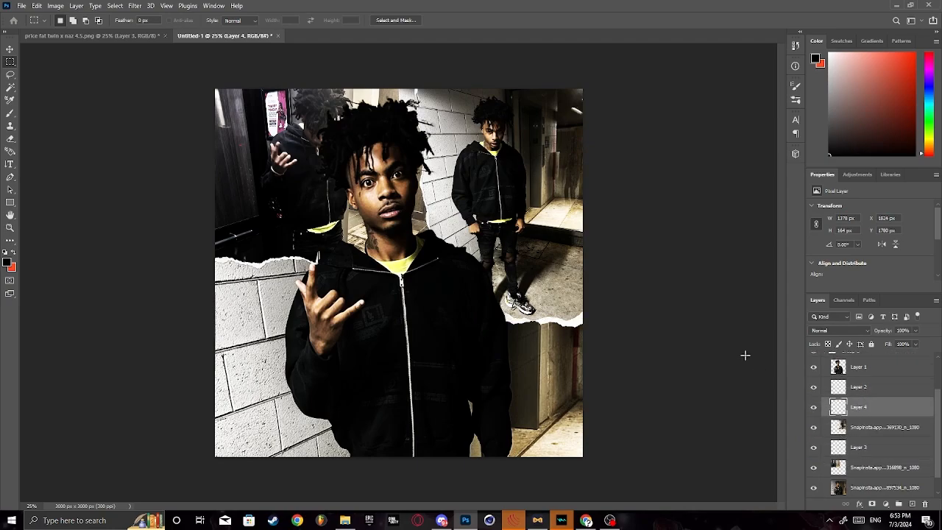
pyautogui.scroll(3, 935, 378)
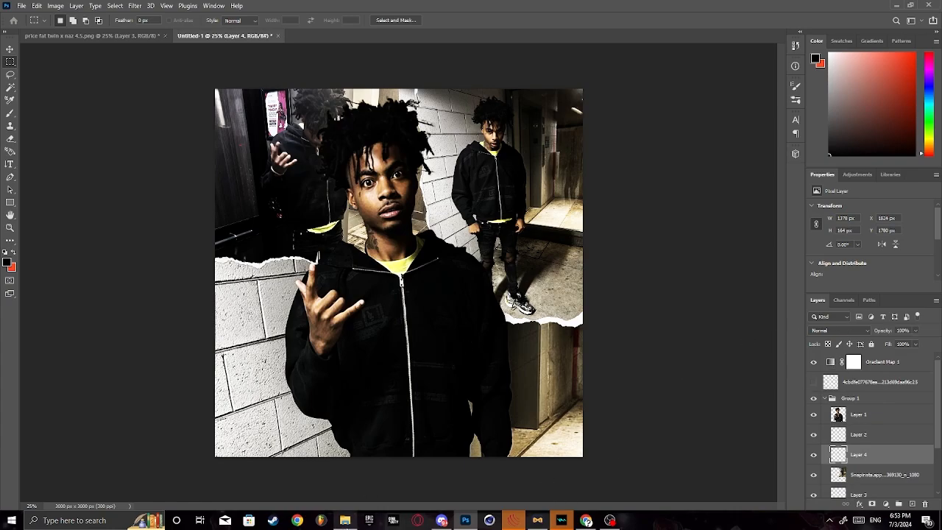
# Place ripped-paper image 2 from the Ripped Papper folder over the upper-right figure's head and torso, scaled down slightly.
pyautogui.click(345, 520)
pyautogui.doubleClick(555, 184)
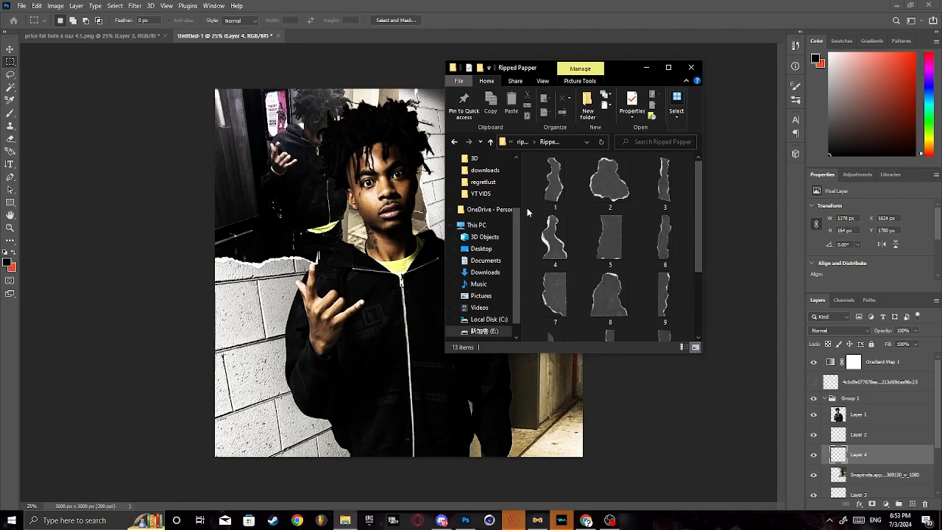
pyautogui.moveTo(602, 191); pyautogui.dragTo(518, 159)
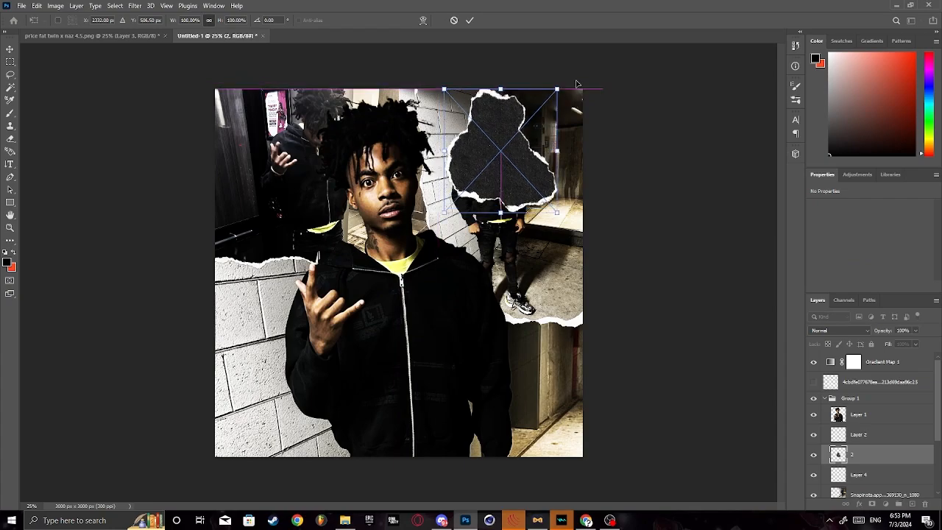
pyautogui.moveTo(558, 89); pyautogui.dragTo(552, 96)
pyautogui.moveTo(517, 125); pyautogui.dragTo(517, 120)
pyautogui.press('Return')
# Move the ripped-paper image's layer out of and above Group 1, and set its blend mode to Screen.
pyautogui.moveTo(872, 461); pyautogui.dragTo(866, 373)
pyautogui.click(848, 329)
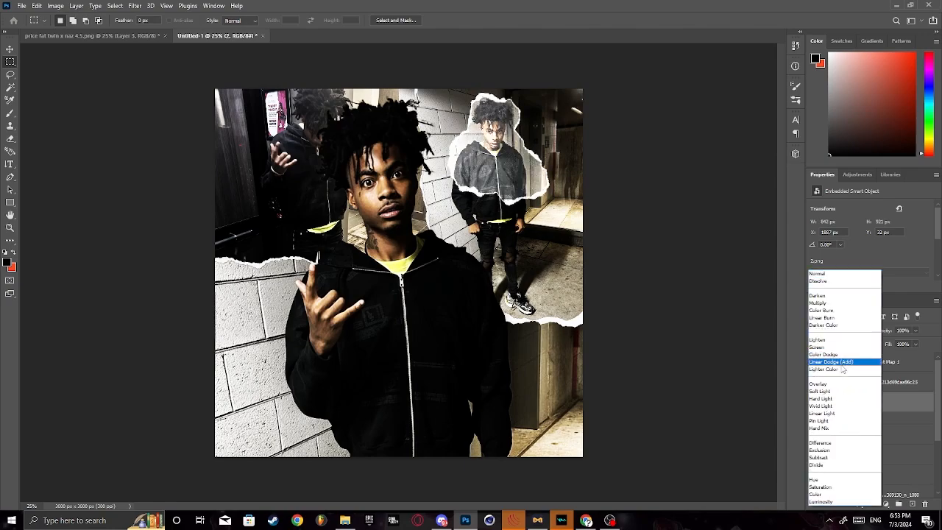
pyautogui.click(839, 348)
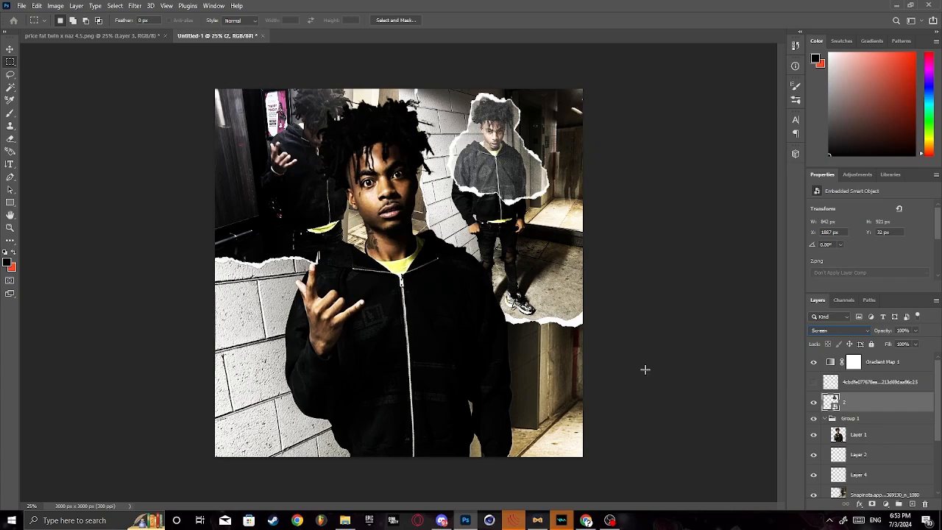
# Add a new layer below the gradient map and stroke the whole canvas with a 30 px centered black border, then deselect.
pyautogui.scroll(-2, 813, 386)
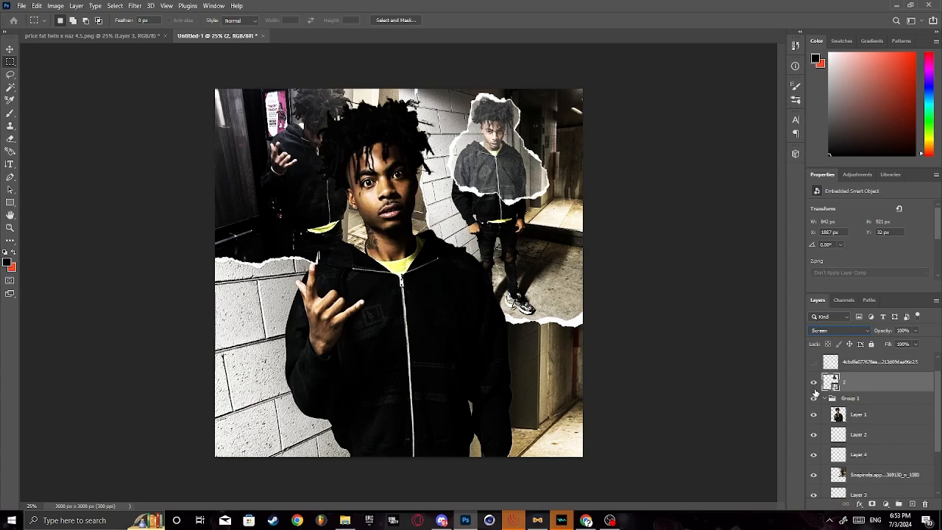
pyautogui.scroll(2, 839, 420)
pyautogui.click(870, 383)
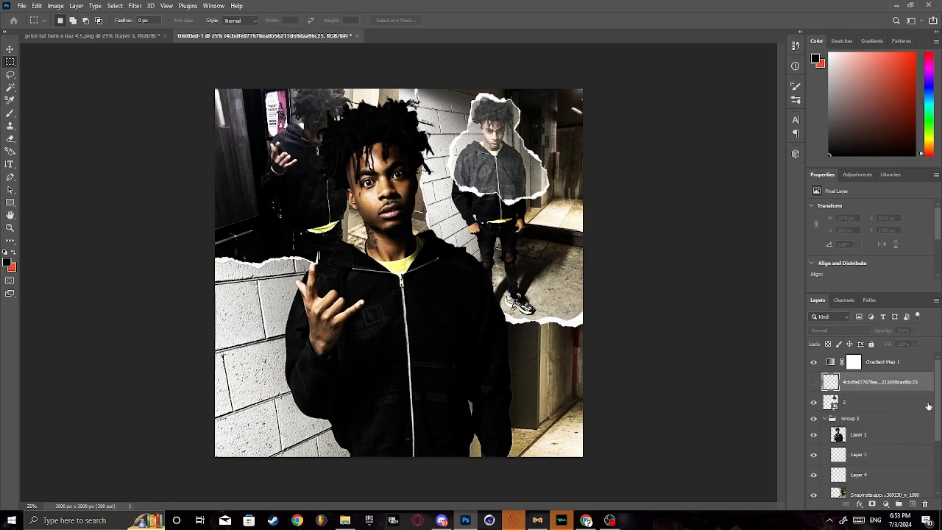
pyautogui.click(912, 505)
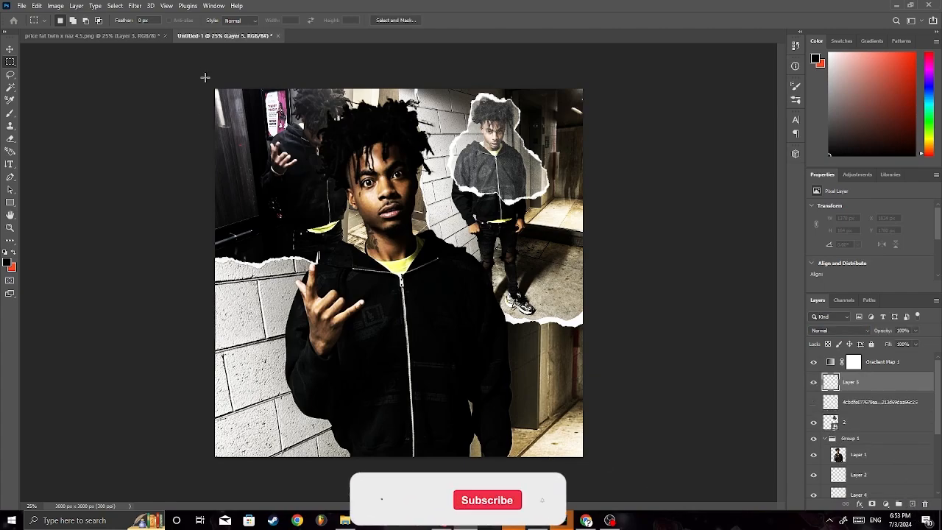
pyautogui.moveTo(206, 80); pyautogui.dragTo(477, 343)
pyautogui.moveTo(802, 511); pyautogui.dragTo(803, 513)
pyautogui.rightClick(539, 141)
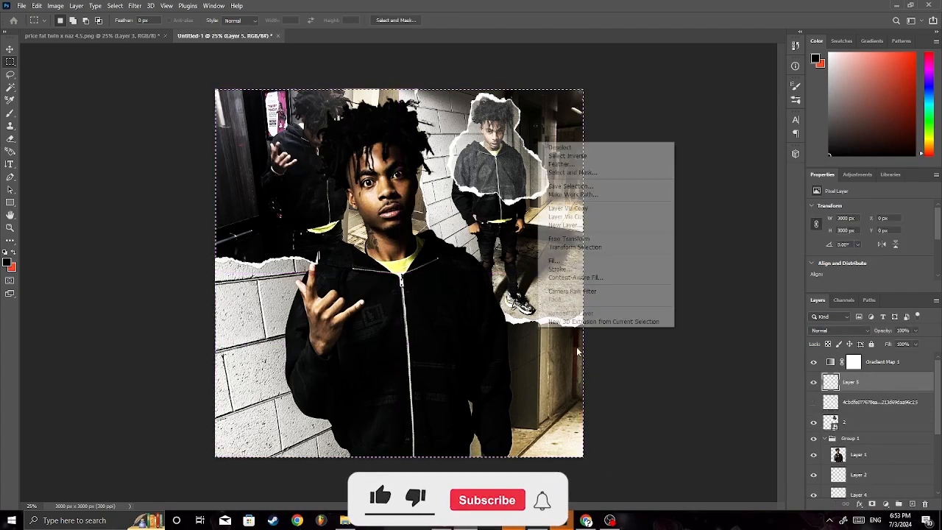
pyautogui.click(572, 269)
pyautogui.write('30')
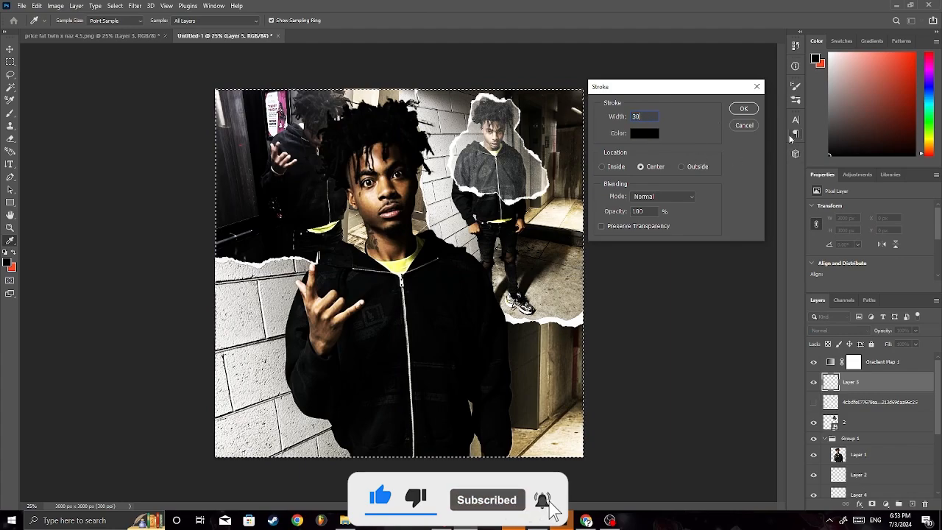
pyautogui.click(735, 112)
pyautogui.hotkey('ctrl', 'd')
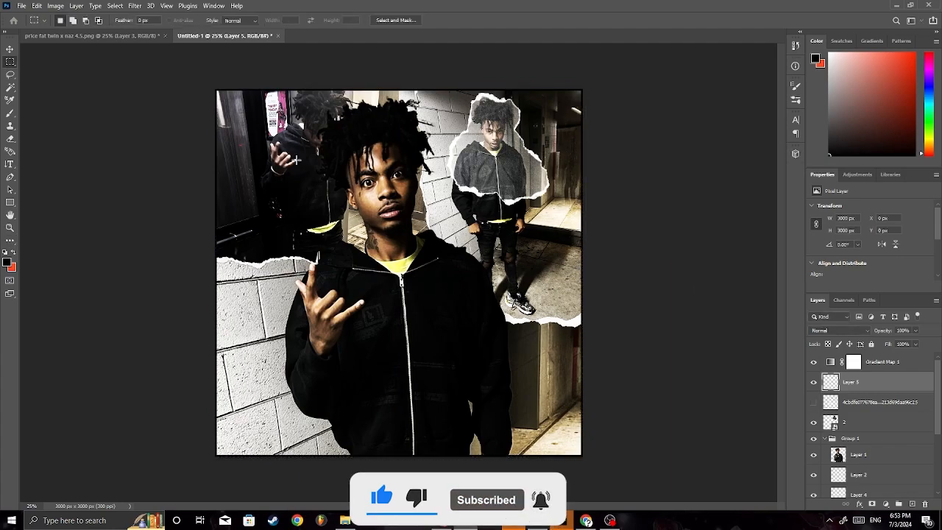
# Apply a Gaussian Blur with a 585.5-pixel radius to the black border layer to form a vignette.
pyautogui.click(135, 6)
pyautogui.moveTo(169, 133)
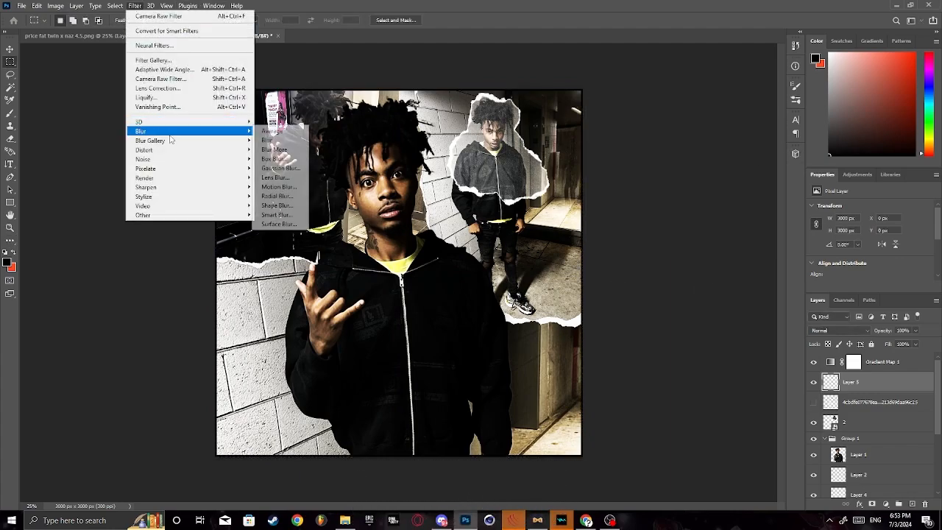
pyautogui.click(275, 171)
pyautogui.moveTo(640, 268); pyautogui.dragTo(670, 269)
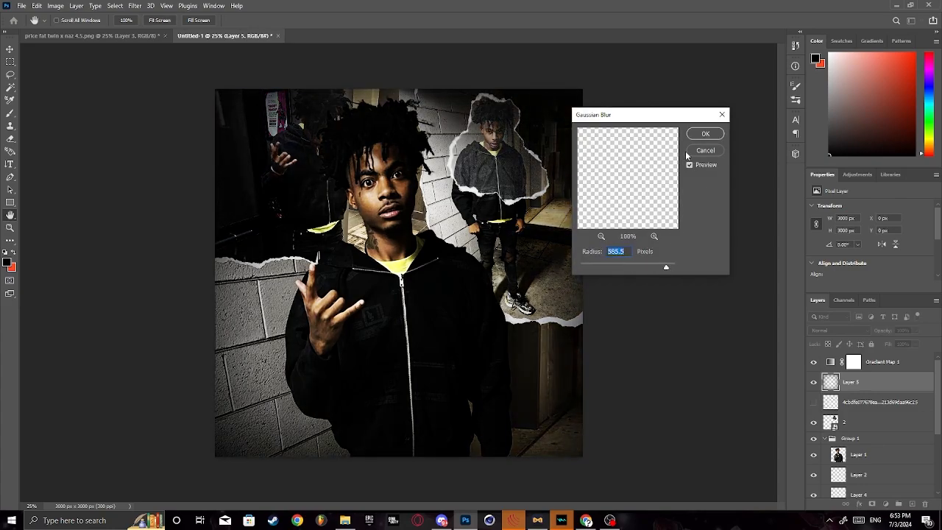
pyautogui.press('Return')
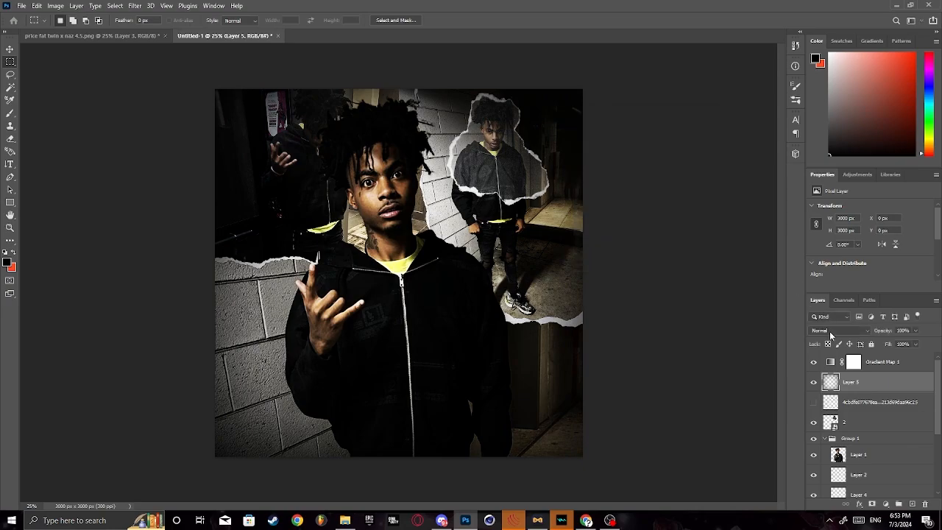
# Duplicate the blurred vignette layer, merge the copy down into it and change the merged layer's blend mode.
pyautogui.rightClick(857, 387)
pyautogui.click(754, 148)
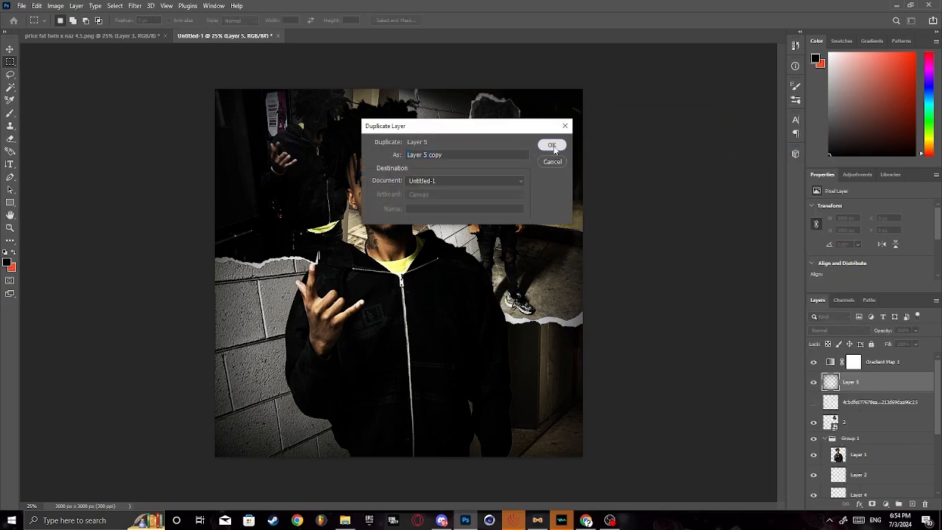
pyautogui.press('Return')
pyautogui.rightClick(861, 385)
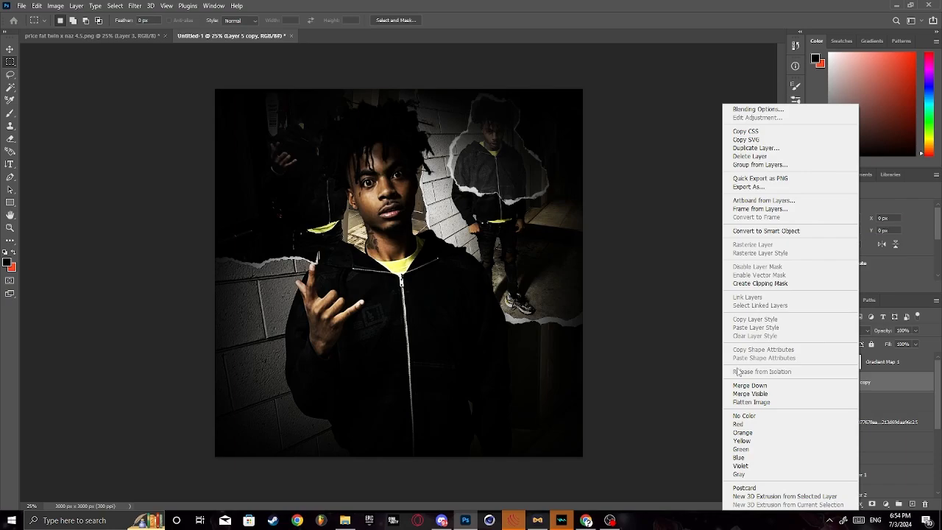
pyautogui.click(740, 383)
pyautogui.click(839, 332)
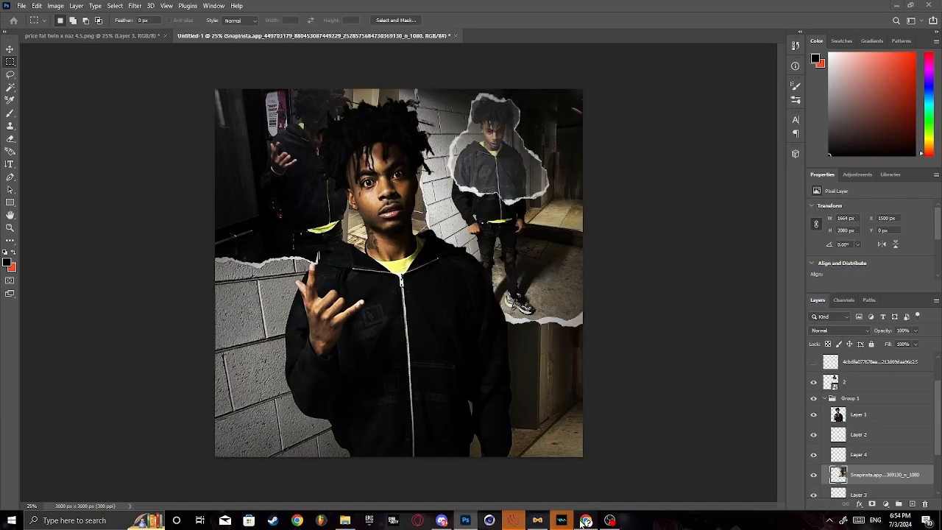
pyautogui.click(586, 521)
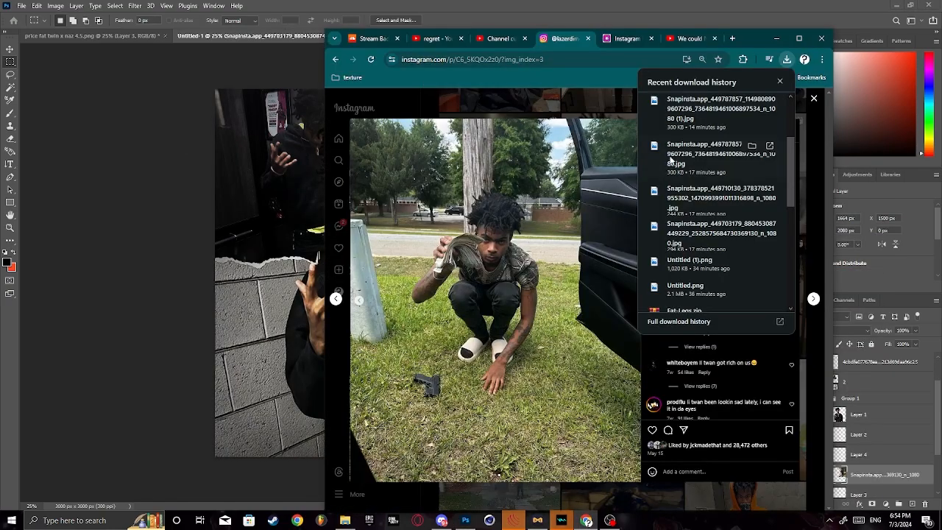
pyautogui.moveTo(697, 155); pyautogui.dragTo(300, 286)
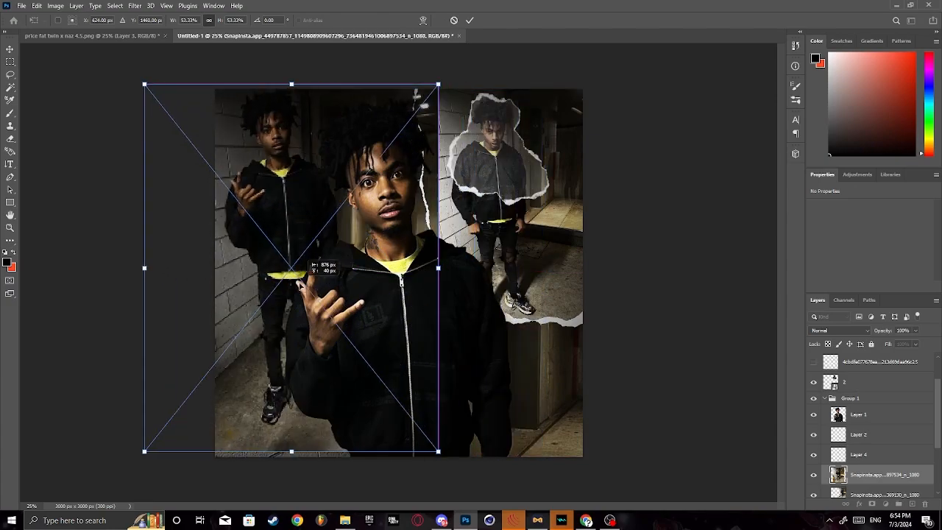
pyautogui.click(453, 20)
# Place the photo Snapinsta.app_446110392… from Chrome's downloads at 37.16% in the canvas's lower-left area, and move its layer below the upper-left photo's layer.
pyautogui.click(591, 523)
pyautogui.scroll(2, 733, 145)
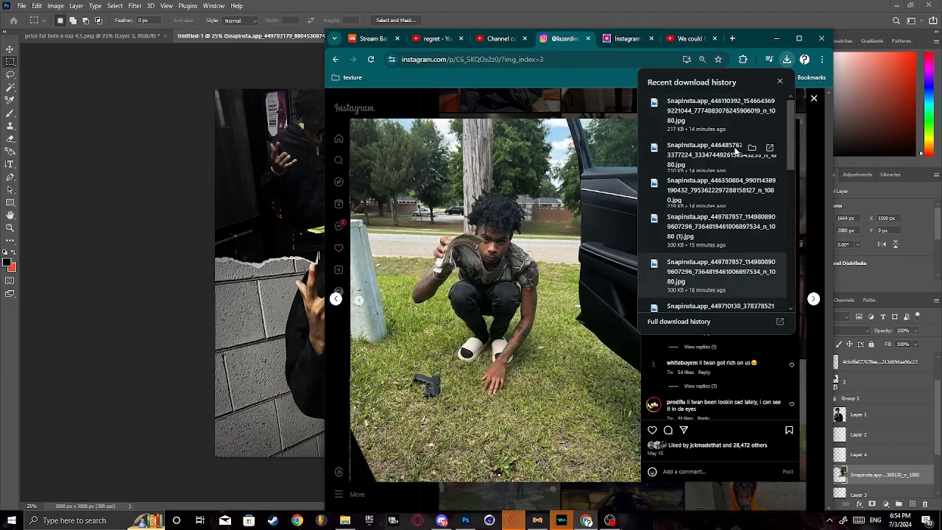
pyautogui.moveTo(717, 121); pyautogui.dragTo(308, 237)
pyautogui.moveTo(441, 221); pyautogui.dragTo(370, 260)
pyautogui.moveTo(484, 310); pyautogui.dragTo(360, 397)
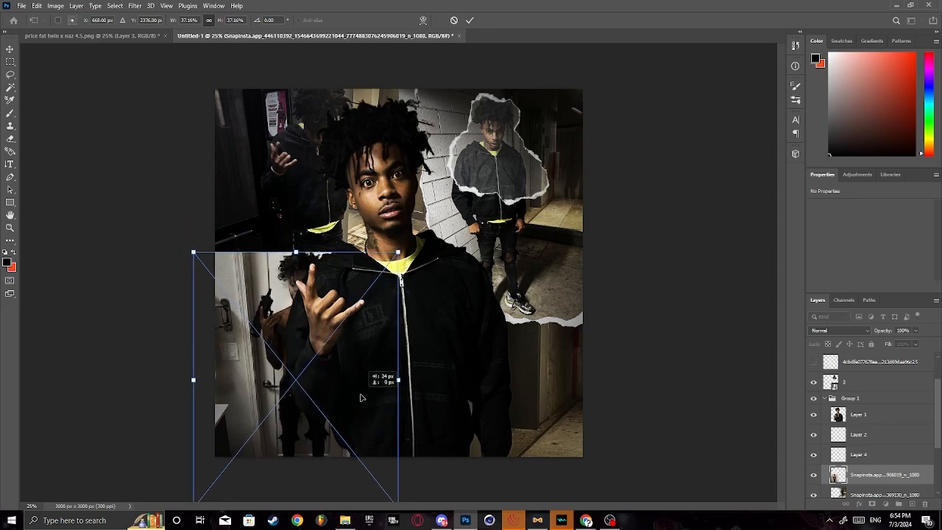
pyautogui.click(470, 21)
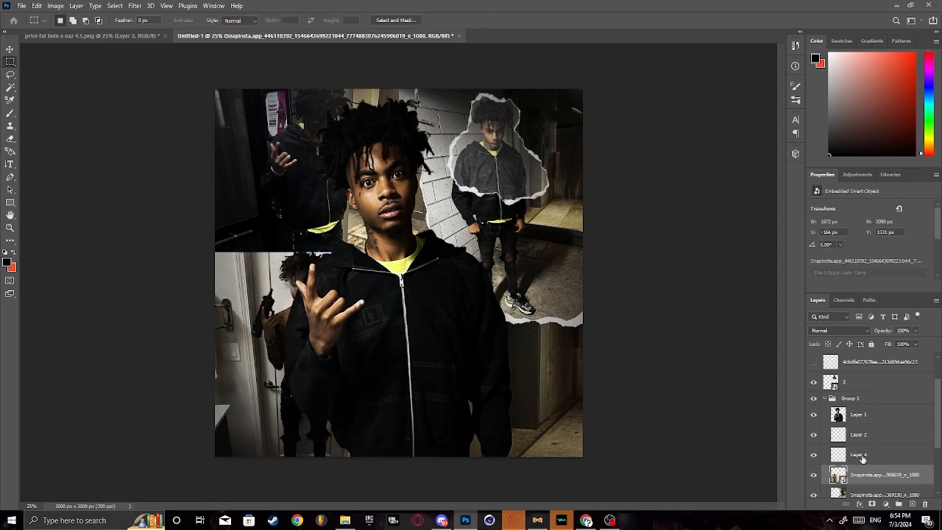
pyautogui.scroll(-6, 859, 479)
pyautogui.moveTo(839, 387); pyautogui.dragTo(823, 447)
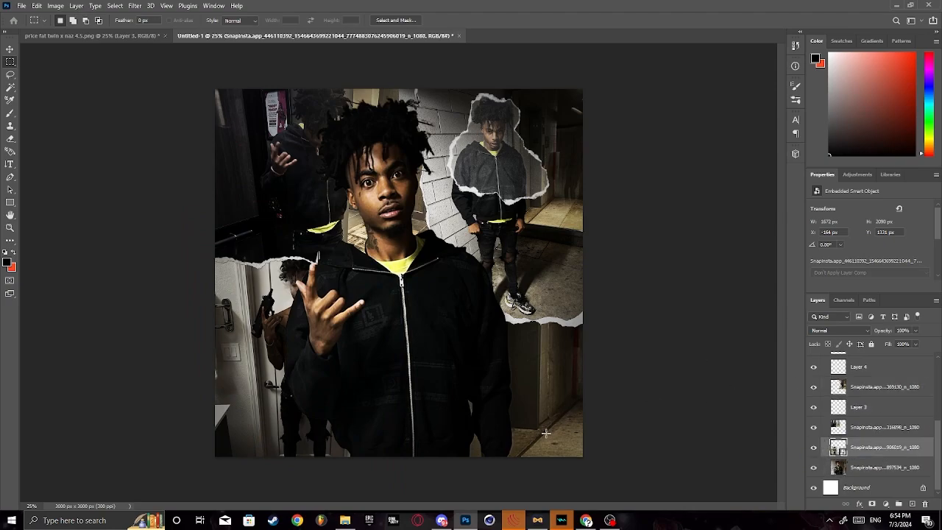
# Rasterize the placed door photo's layer, delete its lower part with a rectangular selection and deselect.
pyautogui.moveTo(181, 357); pyautogui.dragTo(409, 462)
pyautogui.press('Delete')
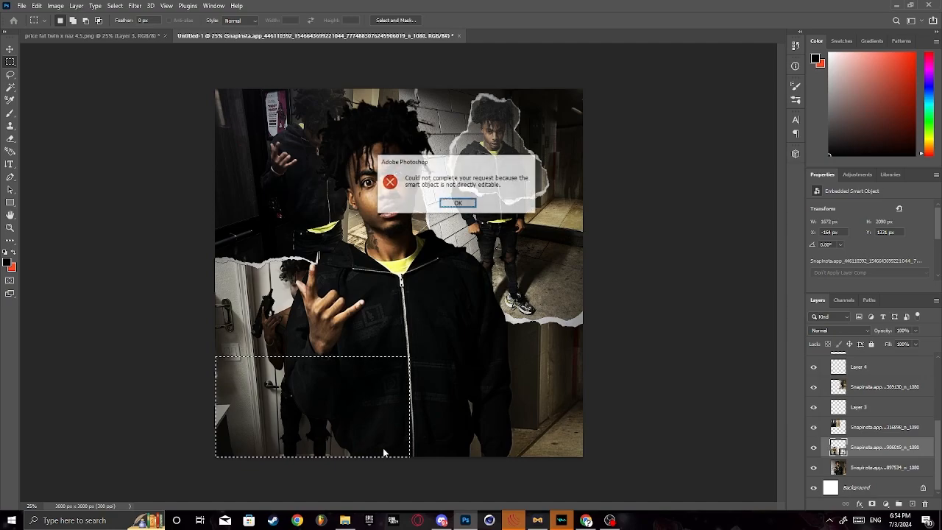
pyautogui.click(456, 205)
pyautogui.rightClick(883, 456)
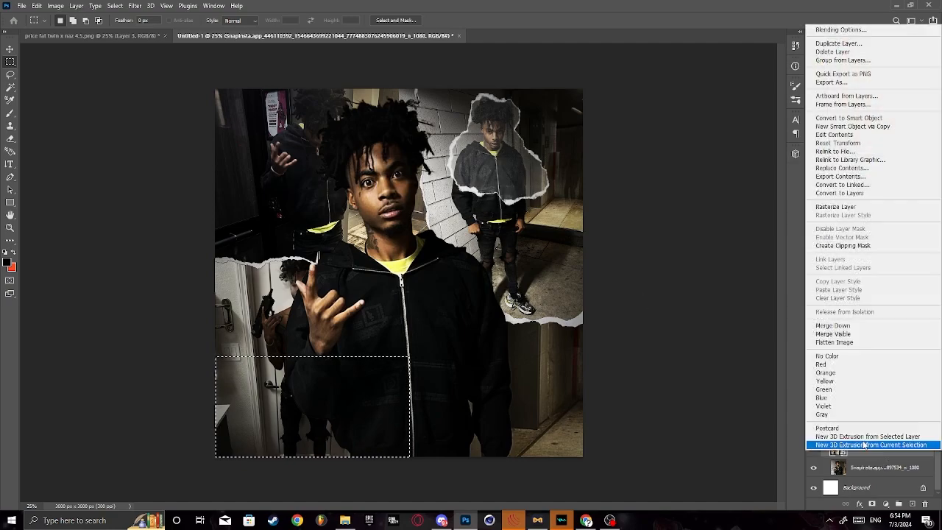
pyautogui.click(847, 189)
pyautogui.press('Delete')
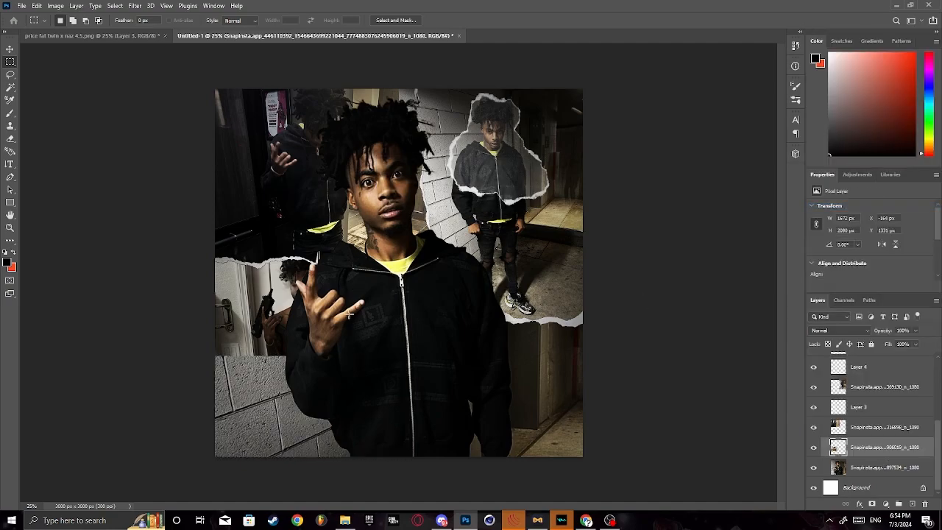
# Place the photo Snapinsta.app_446485767… from Chrome's downloads at 39.15% in the canvas's lower-left corner and rasterize its layer.
pyautogui.click(587, 521)
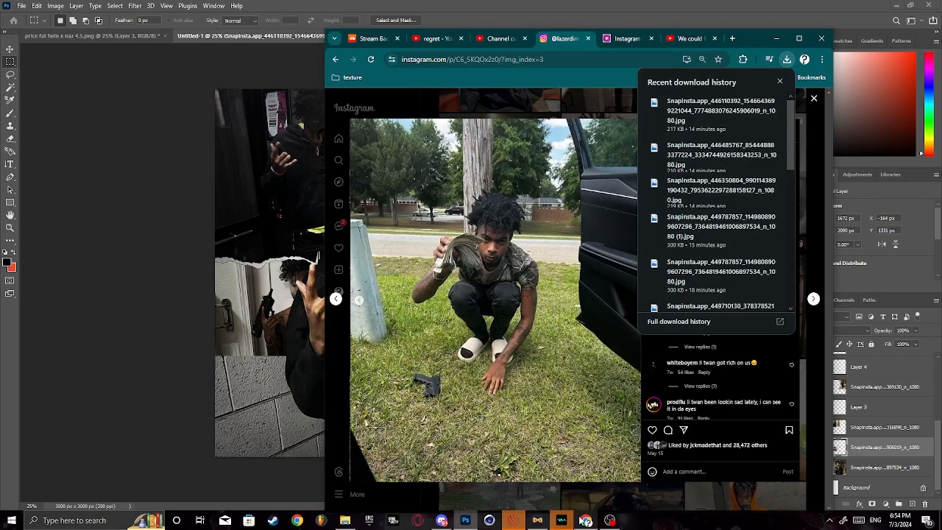
pyautogui.moveTo(702, 166); pyautogui.dragTo(298, 269)
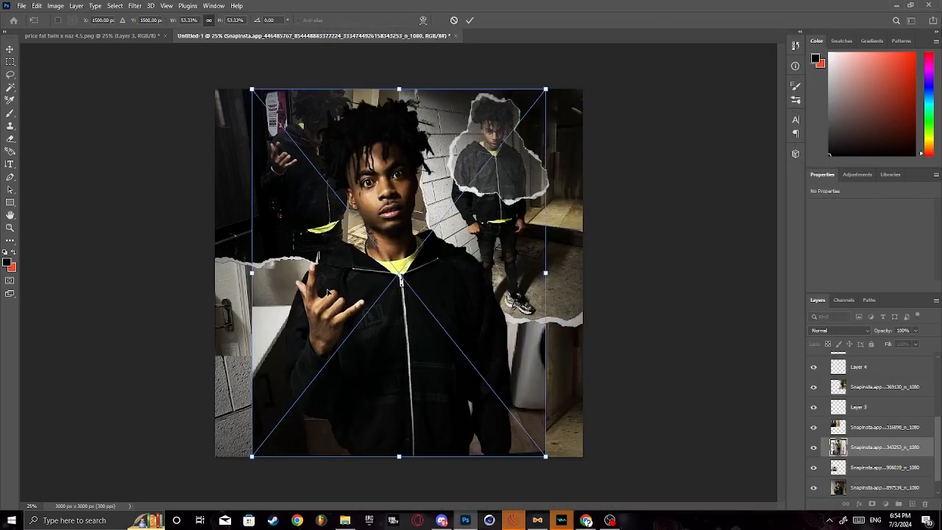
pyautogui.moveTo(347, 292); pyautogui.dragTo(313, 391)
pyautogui.moveTo(432, 273); pyautogui.dragTo(346, 362)
pyautogui.moveTo(303, 388)
pyautogui.mouseDown()
pyautogui.moveTo(331, 365)
pyautogui.moveTo(309, 371)
pyautogui.moveTo(350, 372)
pyautogui.moveTo(306, 371)
pyautogui.mouseUp()
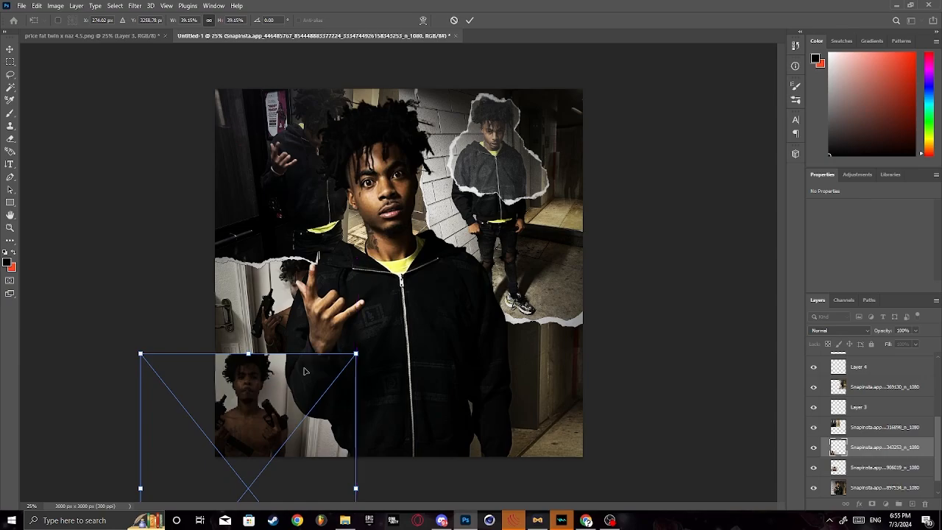
pyautogui.press('Return')
pyautogui.press('m')
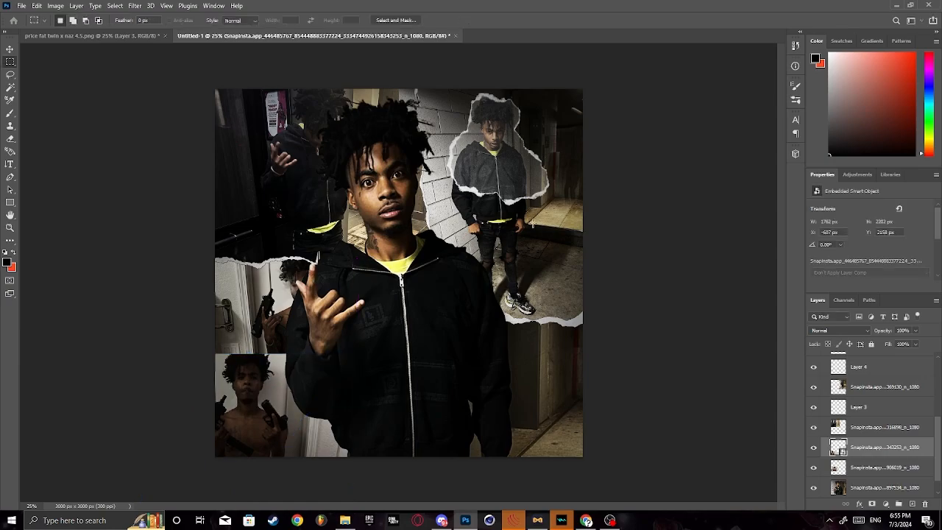
pyautogui.rightClick(870, 454)
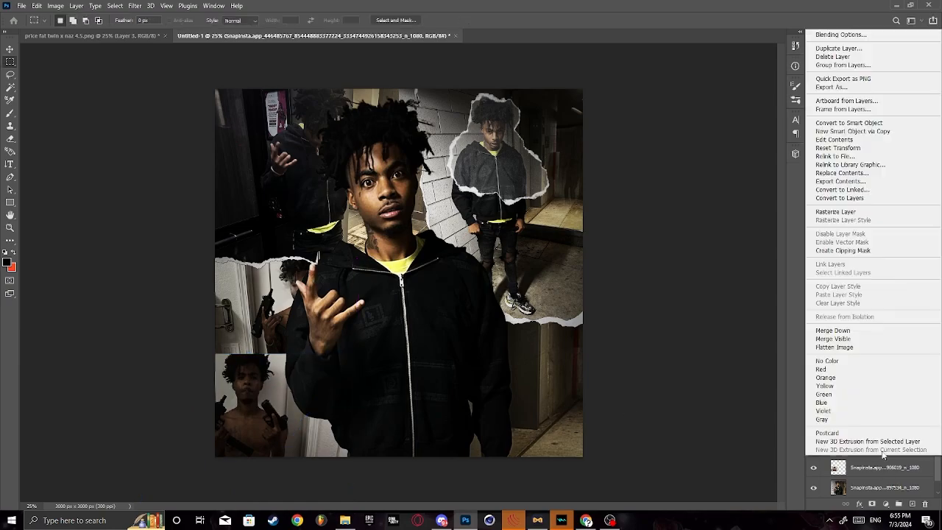
pyautogui.click(839, 213)
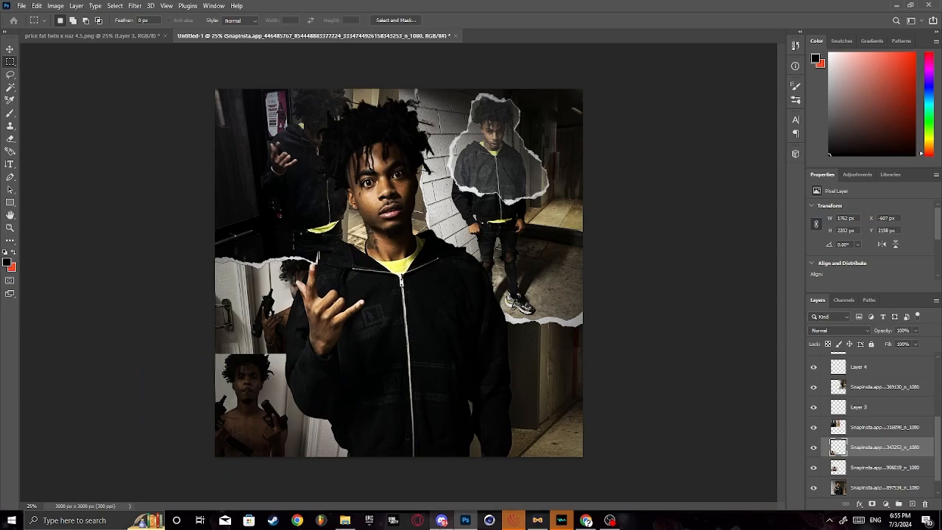
# Show the hidden torn-strips layer, cut its lowest strip to the clipboard, then undo the cut and hide the layer again.
pyautogui.scroll(5, 887, 412)
pyautogui.click(880, 401)
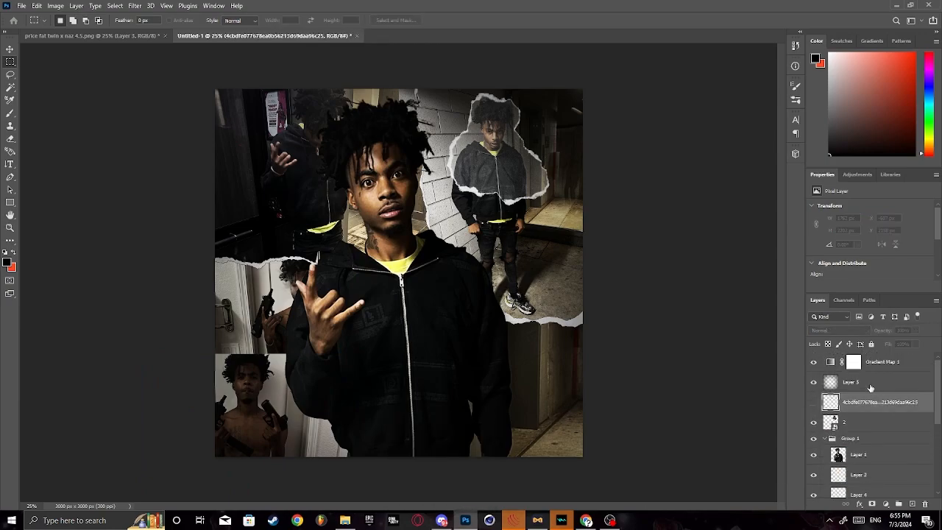
pyautogui.click(814, 403)
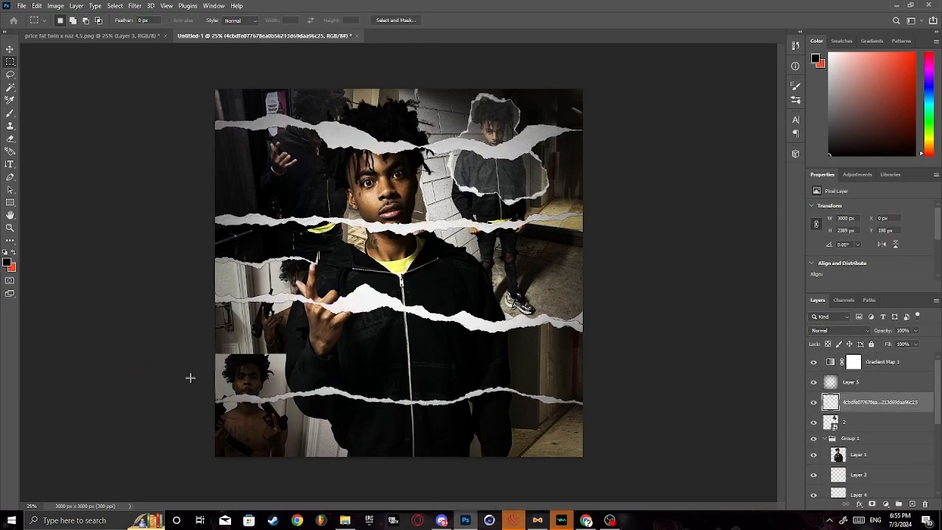
pyautogui.moveTo(189, 378); pyautogui.dragTo(640, 442)
pyautogui.press('Delete')
pyautogui.hotkey('ctrl', 'd')
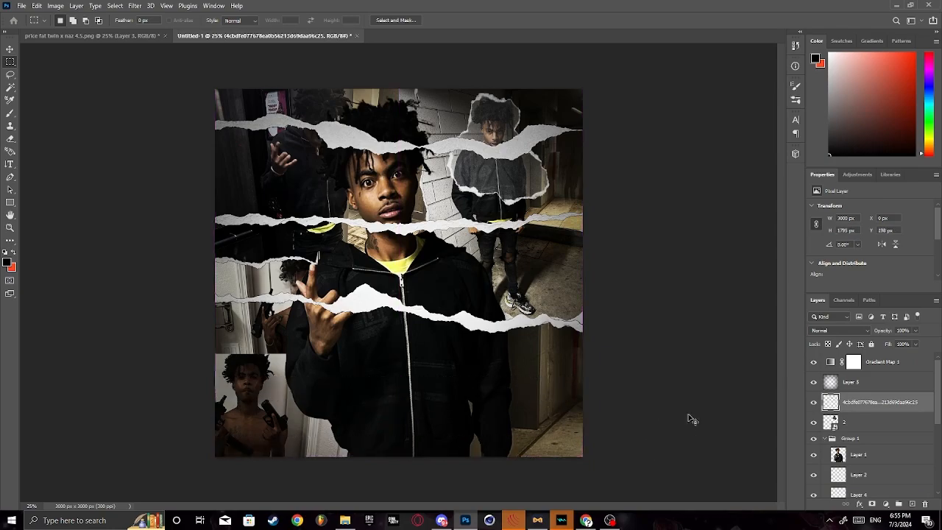
pyautogui.hotkey('ctrl', 'z')
pyautogui.hotkey('ctrl', 'z')
pyautogui.hotkey('ctrl', 'z')
pyautogui.click(814, 402)
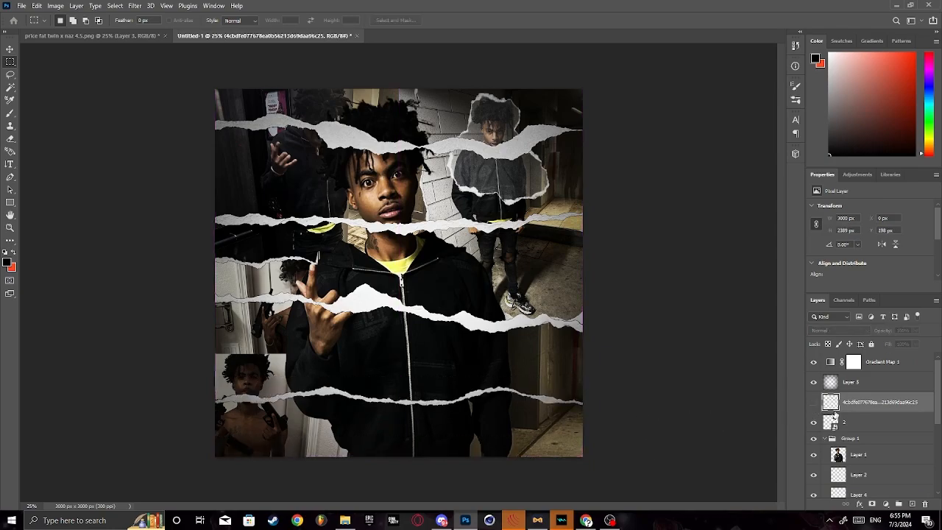
# Paste the torn strip as a new layer above the door photo's layer and position it along the top edge of the lower-left photo.
pyautogui.scroll(-3, 874, 435)
pyautogui.scroll(-1, 872, 442)
pyautogui.click(814, 474)
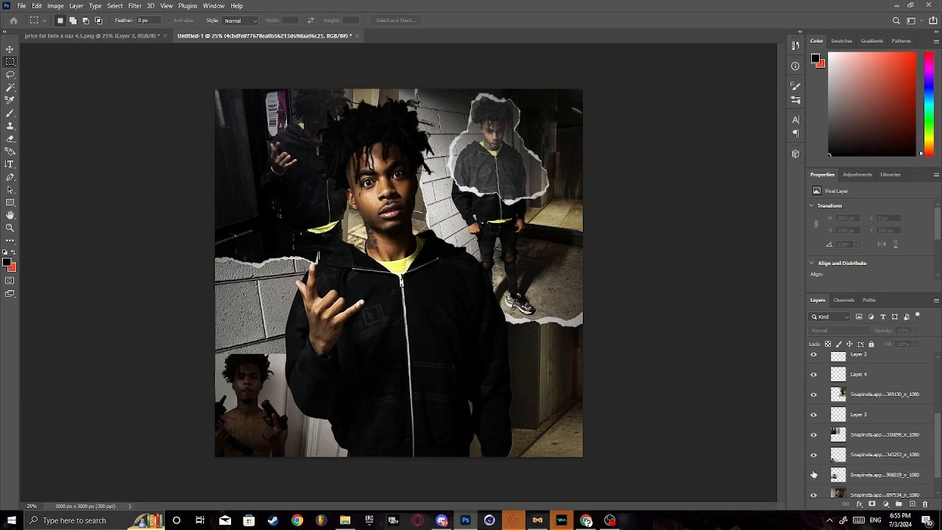
pyautogui.click(814, 475)
pyautogui.click(814, 455)
pyautogui.click(813, 455)
pyautogui.click(858, 474)
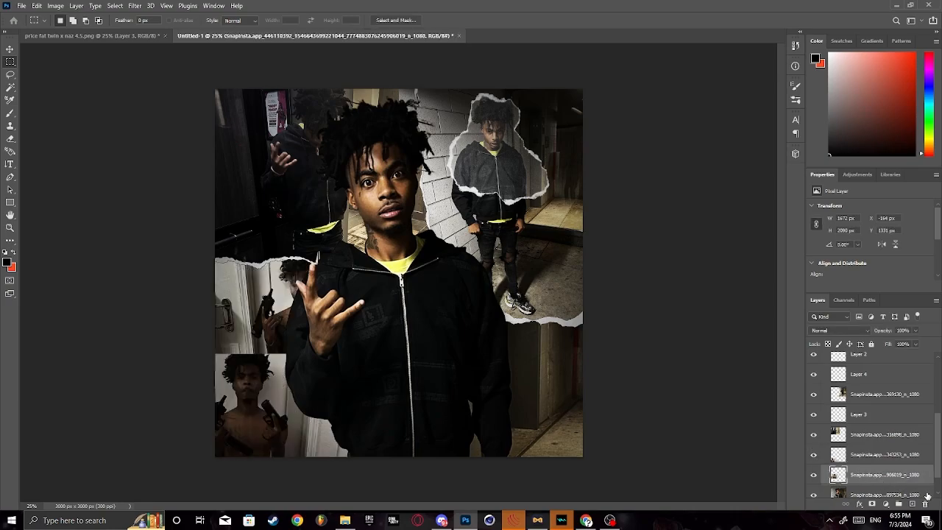
pyautogui.click(913, 504)
pyautogui.hotkey('ctrl', 'v')
pyautogui.hotkey('ctrl', 't')
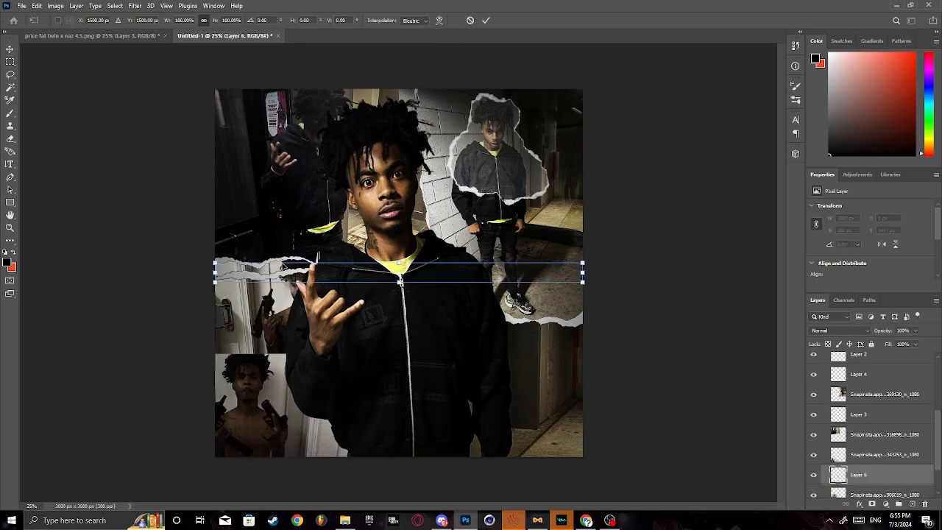
pyautogui.moveTo(293, 291); pyautogui.dragTo(299, 358)
pyautogui.press('Return')
# Move the pasted strip's layer above the lower-left photo's layer and shrink the strip to span that photo.
pyautogui.moveTo(854, 475); pyautogui.dragTo(860, 454)
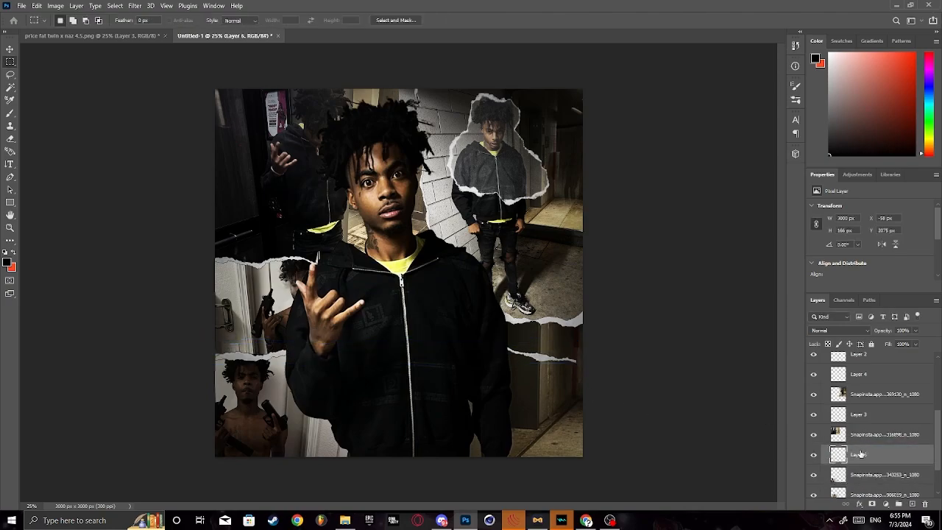
pyautogui.hotkey('ctrl', 't')
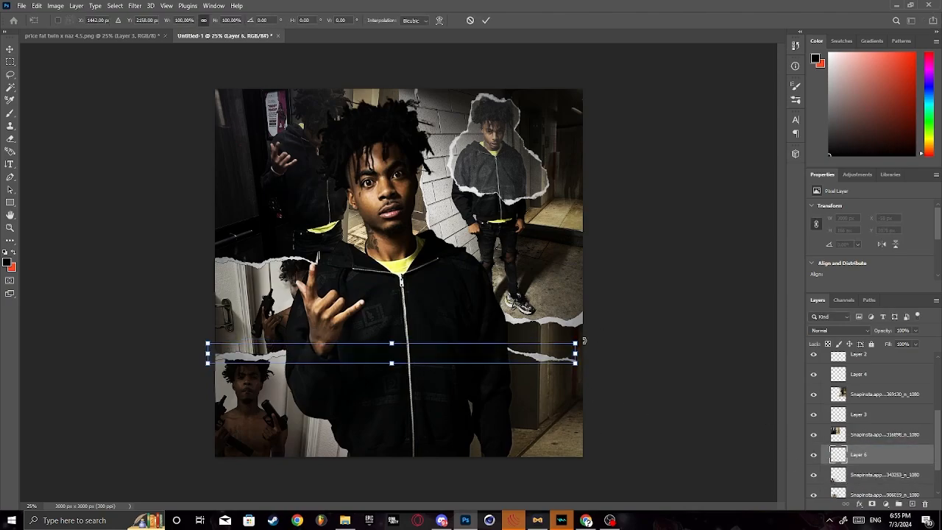
pyautogui.moveTo(574, 343); pyautogui.dragTo(366, 355)
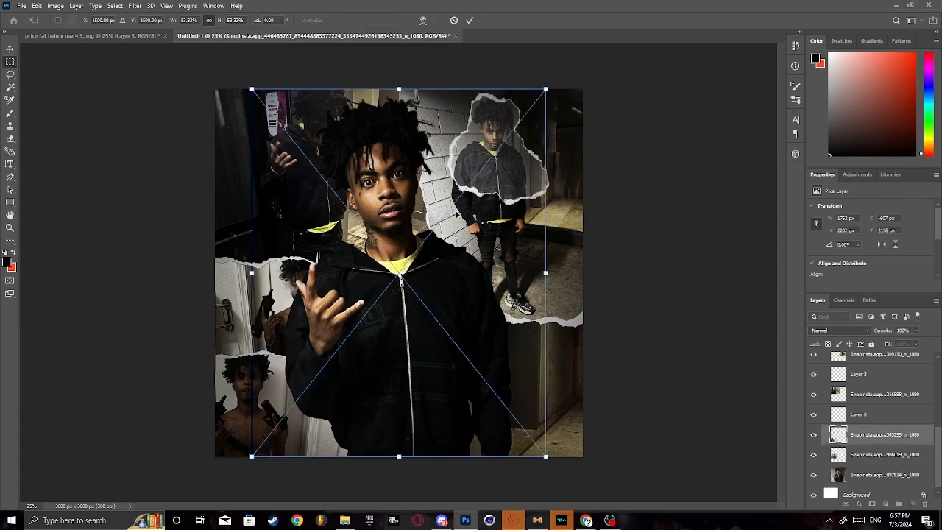
# Position the placed photo Snapinsta.app_442677876… in the canvas's lower-right corner at 53.33%, rotated 11.28°, and rasterize its layer.
pyautogui.moveTo(370, 240); pyautogui.dragTo(513, 414)
pyautogui.moveTo(711, 298); pyautogui.dragTo(719, 331)
pyautogui.moveTo(646, 351); pyautogui.dragTo(640, 353)
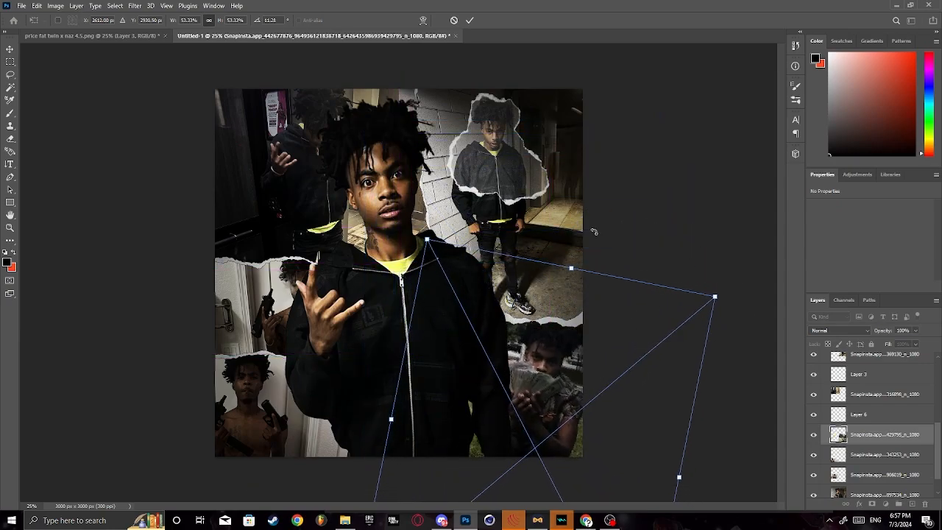
pyautogui.click(470, 21)
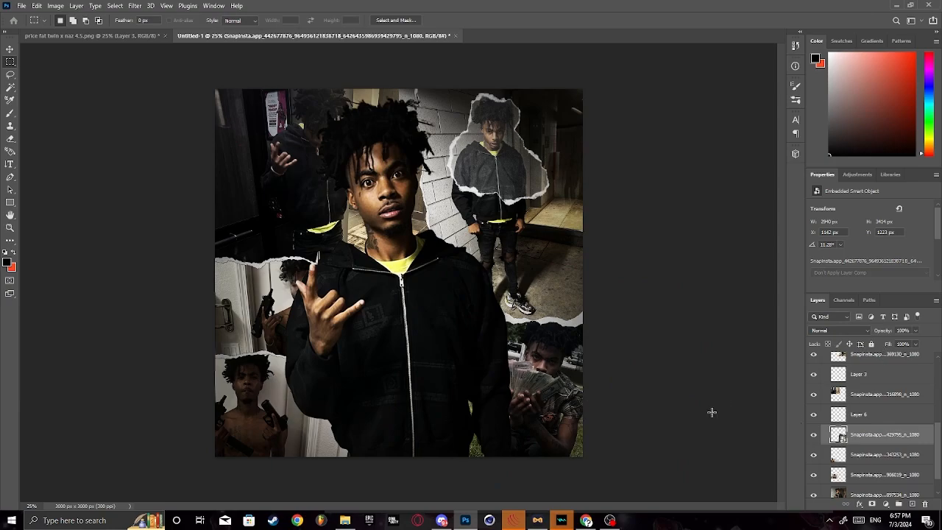
pyautogui.rightClick(886, 445)
pyautogui.click(867, 473)
pyautogui.rightClick(874, 435)
pyautogui.click(832, 187)
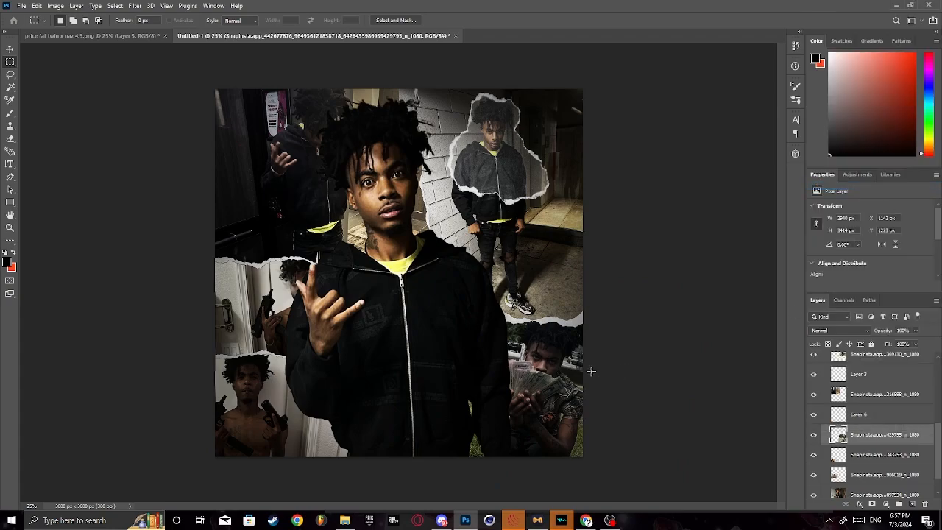
# Copy a rectangular area around the face and cash in the lower-right photo, paste it as a new layer and move it back over the photo.
pyautogui.moveTo(519, 340); pyautogui.dragTo(572, 384)
pyautogui.hotkey('ctrl', 'v')
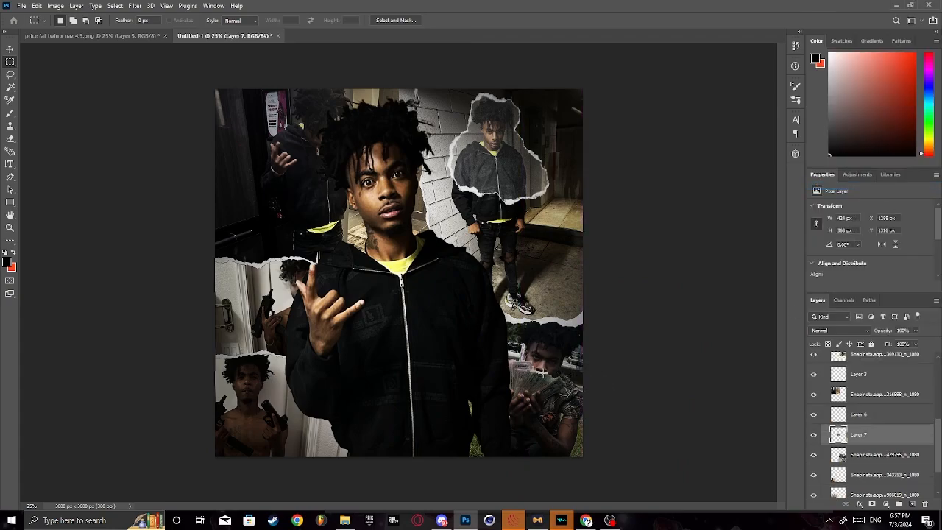
pyautogui.hotkey('ctrl', 't')
pyautogui.moveTo(410, 267); pyautogui.dragTo(552, 357)
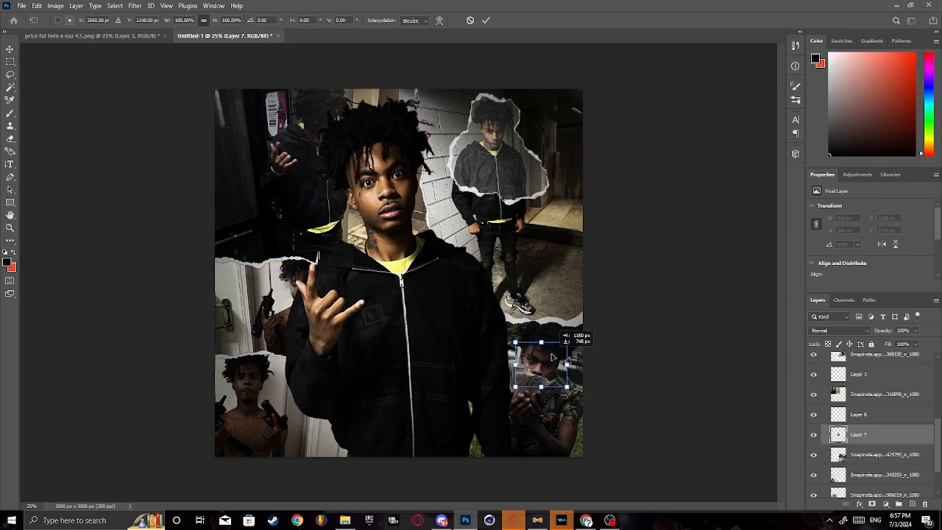
pyautogui.click(486, 20)
# Open the Layer Style settings of the pasted face-and-cash layer and move the dialog clear of the lower-right photo.
pyautogui.rightClick(867, 442)
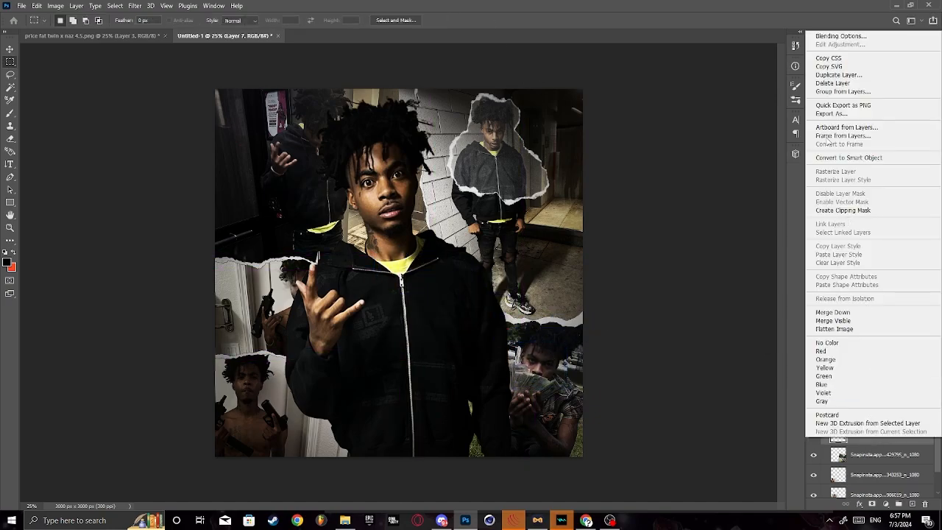
pyautogui.click(839, 35)
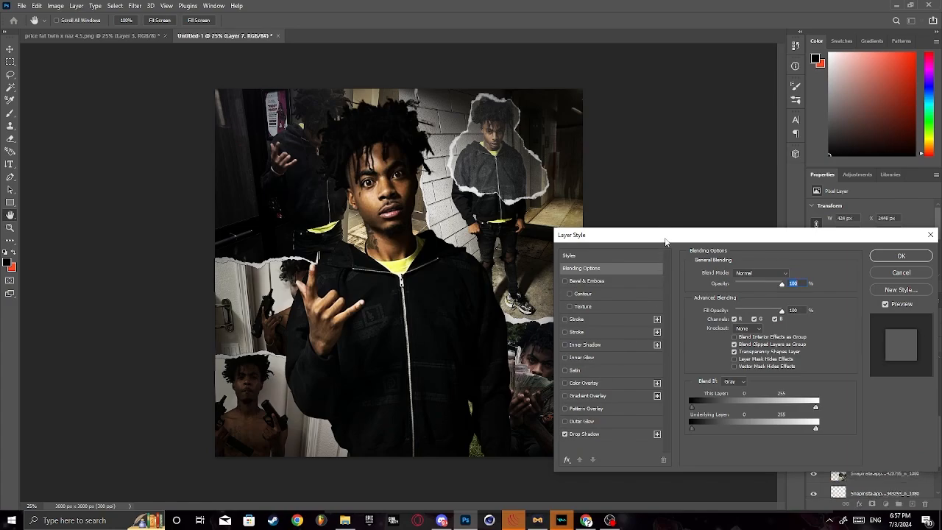
pyautogui.moveTo(664, 241); pyautogui.dragTo(682, 49)
# Try the Satin and Bevel & Emboss effects on the pasted layer and compare it with and without the drop shadow.
pyautogui.click(583, 178)
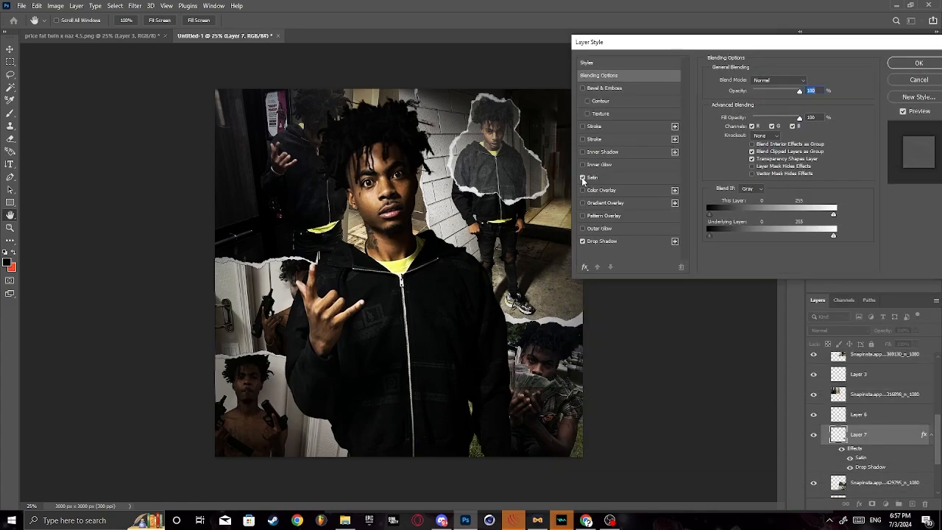
pyautogui.click(581, 241)
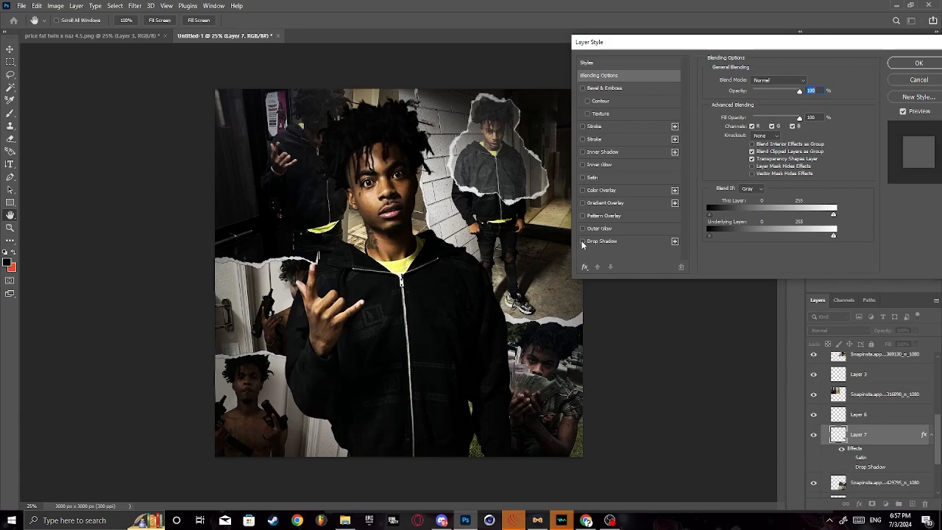
pyautogui.click(582, 242)
pyautogui.click(582, 241)
pyautogui.click(583, 88)
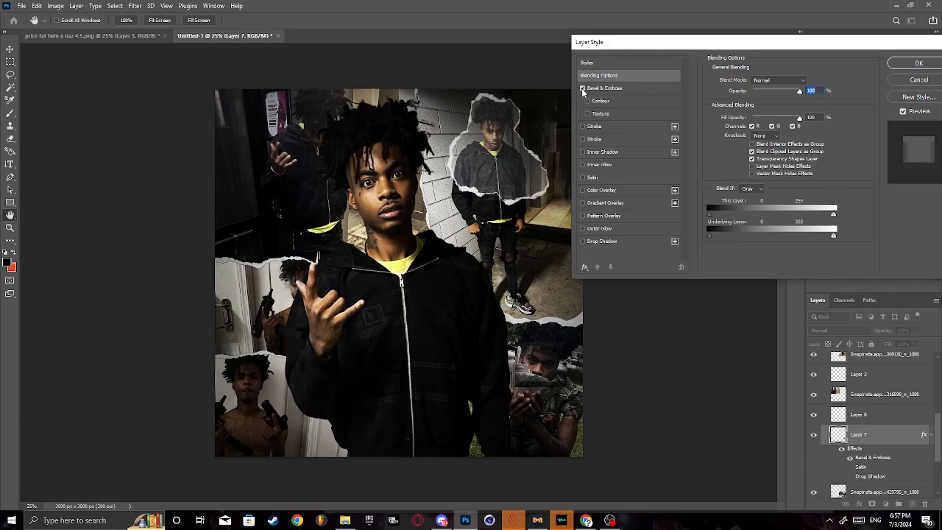
pyautogui.click(582, 89)
# Apply a drop shadow with 100% opacity and a near-zero size to the pasted face-and-cash layer.
pyautogui.click(583, 243)
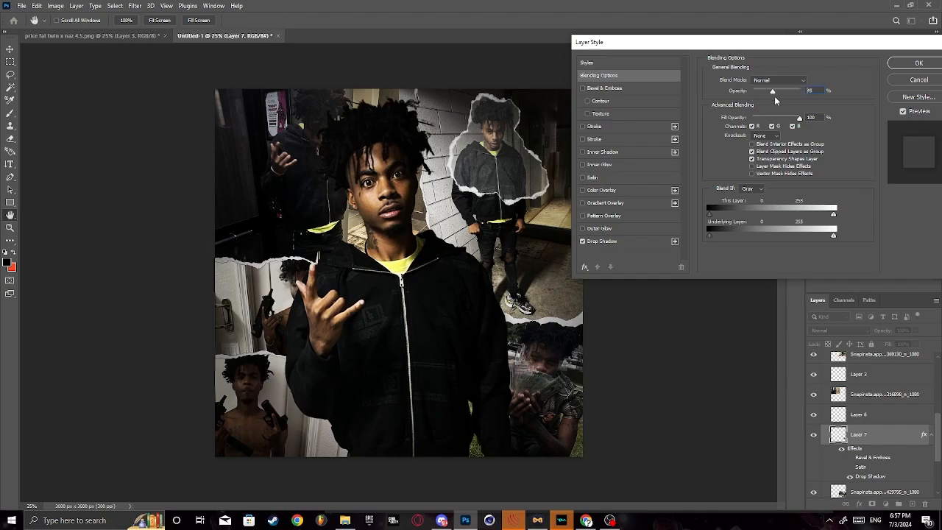
pyautogui.click(602, 241)
pyautogui.moveTo(764, 95); pyautogui.dragTo(803, 97)
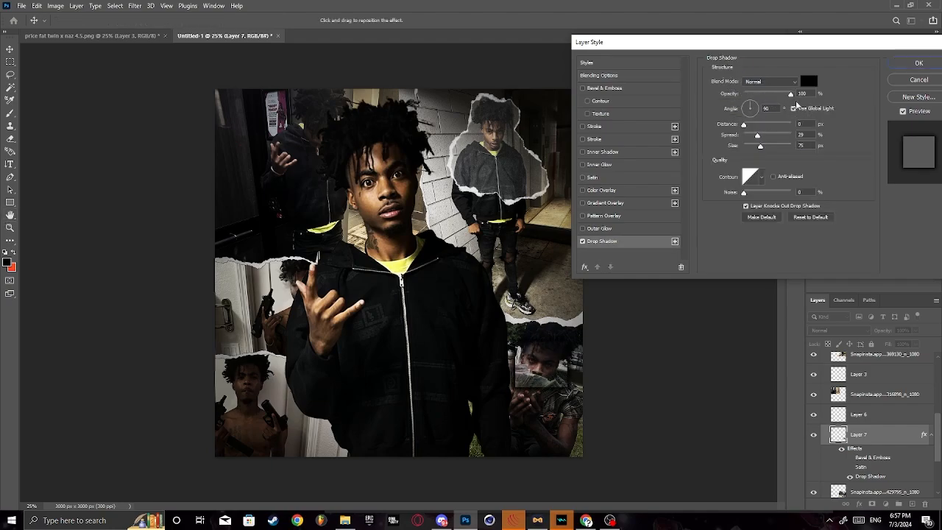
pyautogui.moveTo(763, 147); pyautogui.dragTo(744, 147)
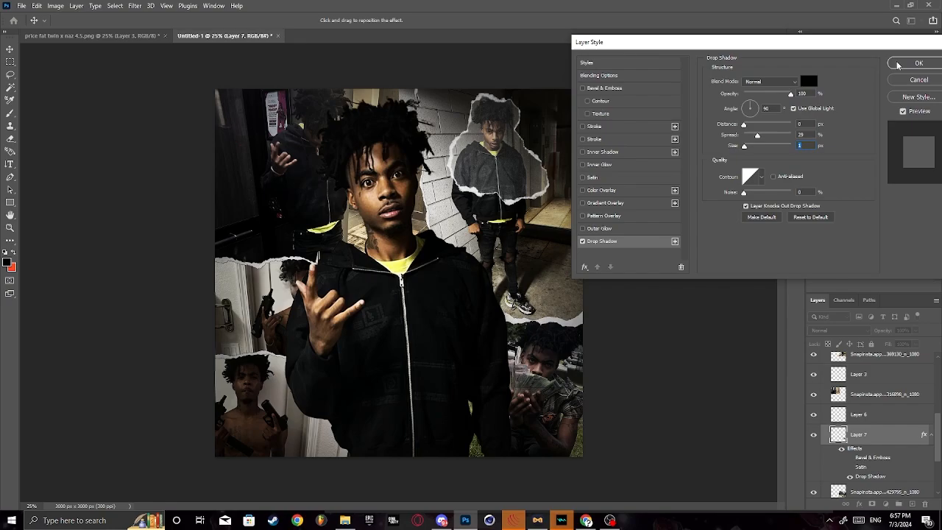
pyautogui.click(919, 63)
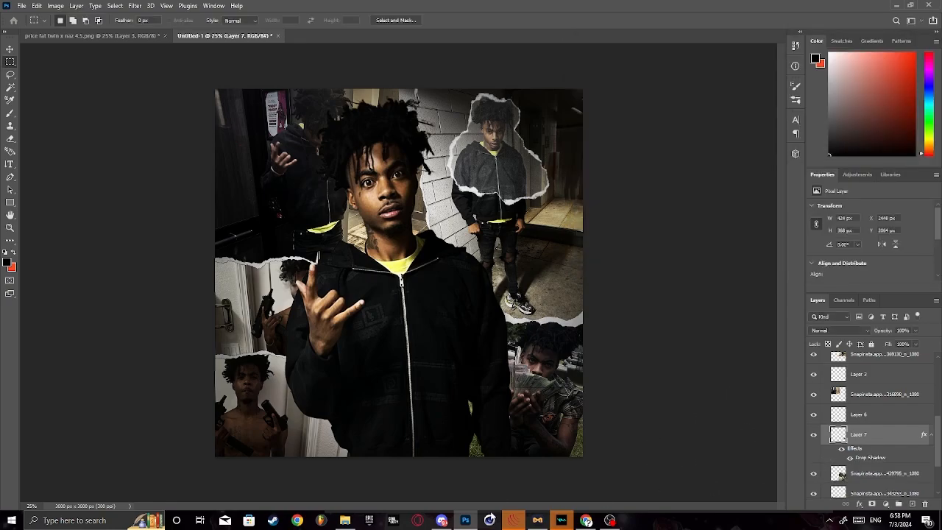
# Place the torn-paper image 6 from File Explorer's Ripped Papper folder and rotate it 90.41° so that it lies horizontally.
pyautogui.scroll(-1, 898, 445)
pyautogui.click(344, 520)
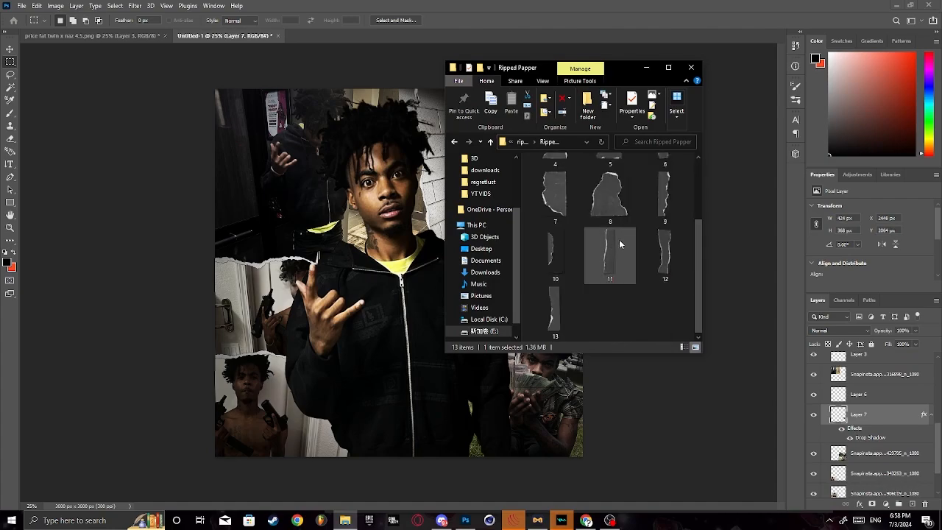
pyautogui.click(660, 248)
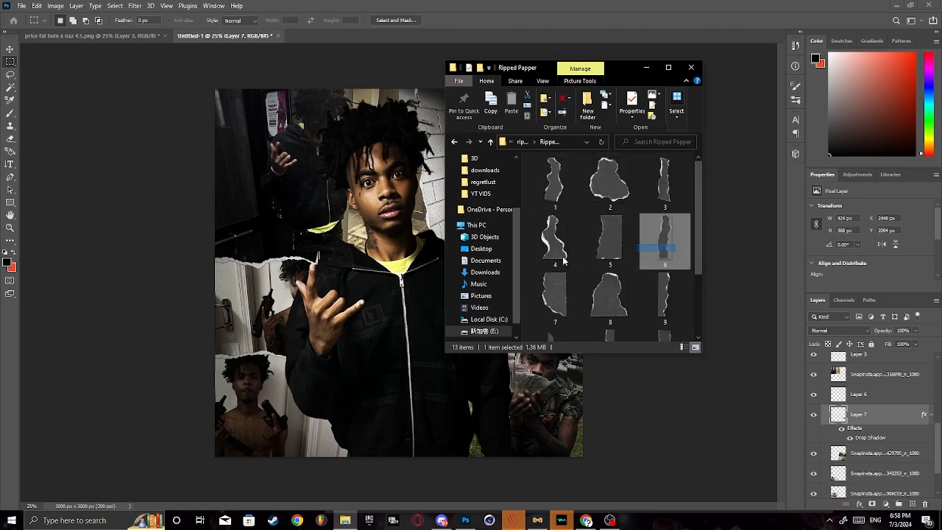
pyautogui.moveTo(398, 233); pyautogui.dragTo(398, 234)
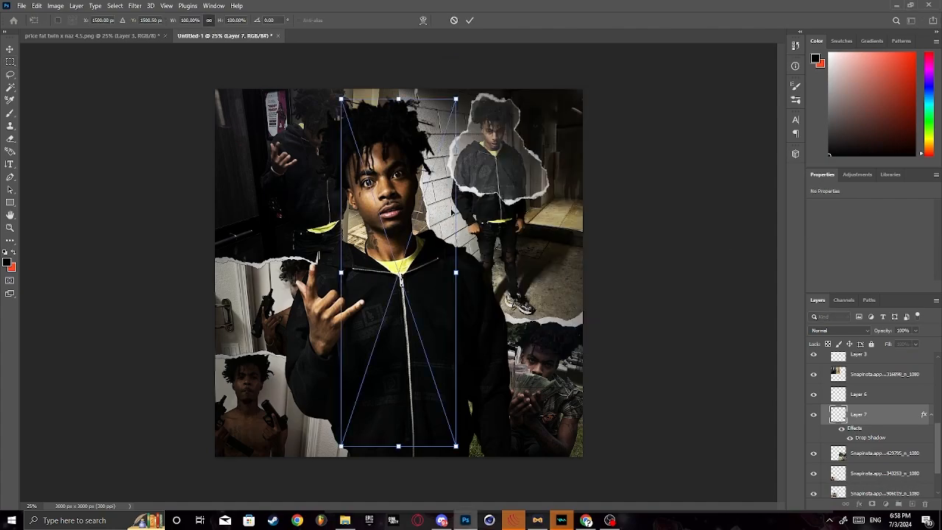
pyautogui.moveTo(468, 166); pyautogui.dragTo(499, 329)
pyautogui.press('Return')
# Move torn-paper layer 6 to the top of Group 1 and enlarge the strip to about 112% so it spans the canvas width.
pyautogui.scroll(5, 876, 420)
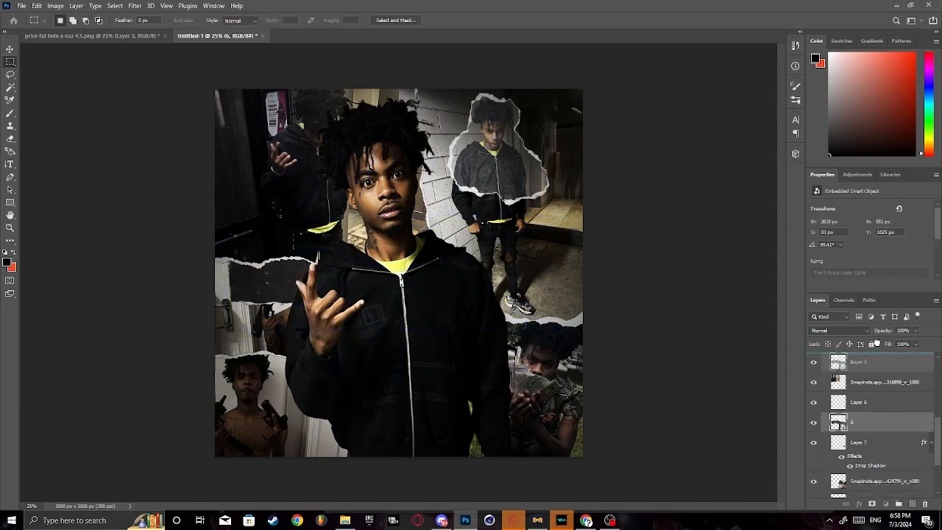
pyautogui.moveTo(898, 210); pyautogui.dragTo(880, 405)
pyautogui.hotkey('ctrl', 't')
pyautogui.moveTo(485, 291); pyautogui.dragTo(466, 293)
pyautogui.moveTo(552, 280); pyautogui.dragTo(594, 276)
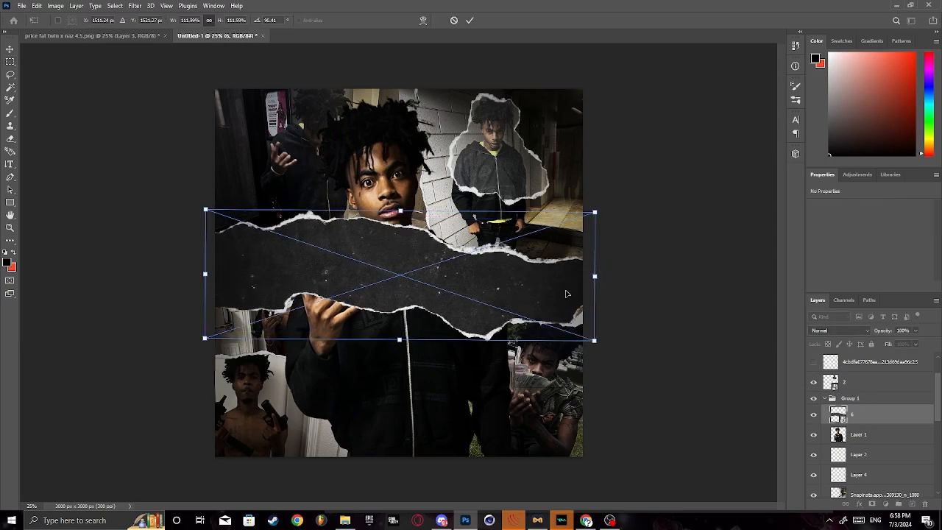
pyautogui.press('Return')
# Set torn-paper layer 6 to Lighten, shift the strip up across the lower face, and keep it above Layer 1 in Group 1.
pyautogui.click(840, 331)
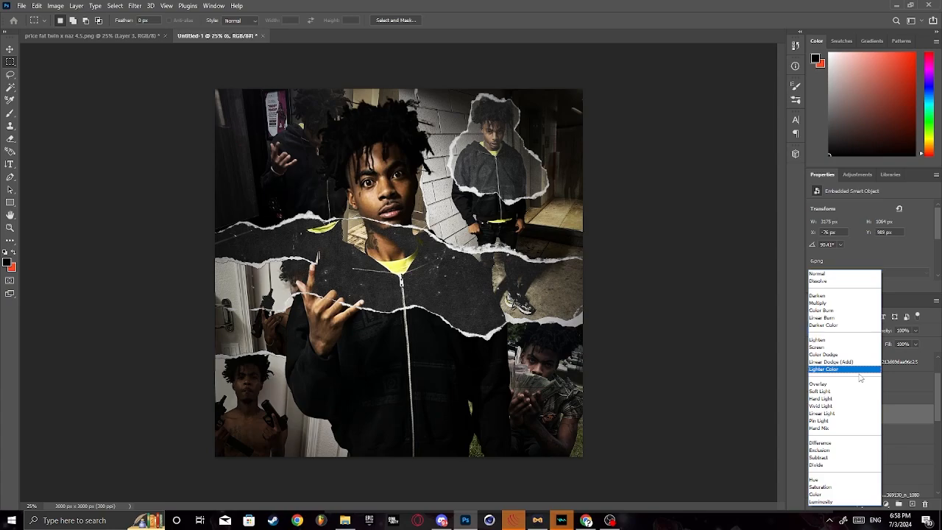
pyautogui.moveTo(467, 182); pyautogui.dragTo(458, 239)
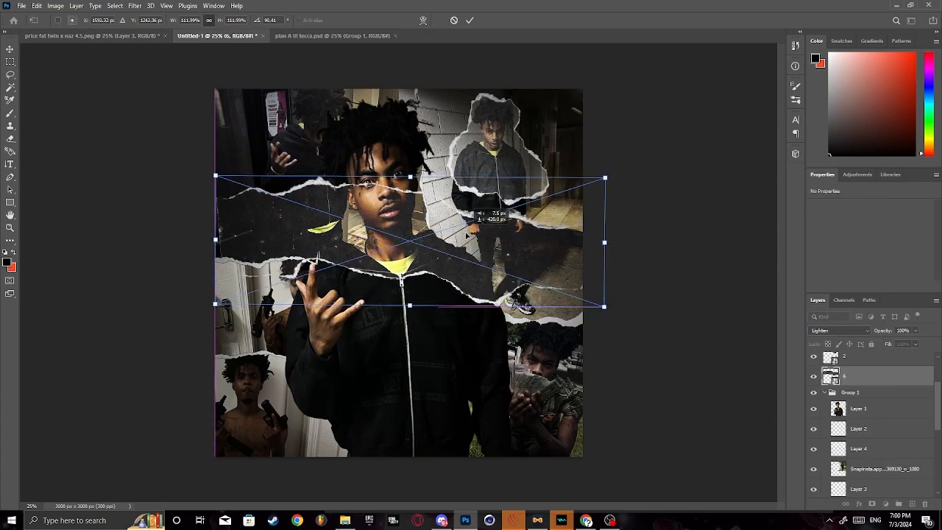
pyautogui.moveTo(468, 220); pyautogui.dragTo(468, 221)
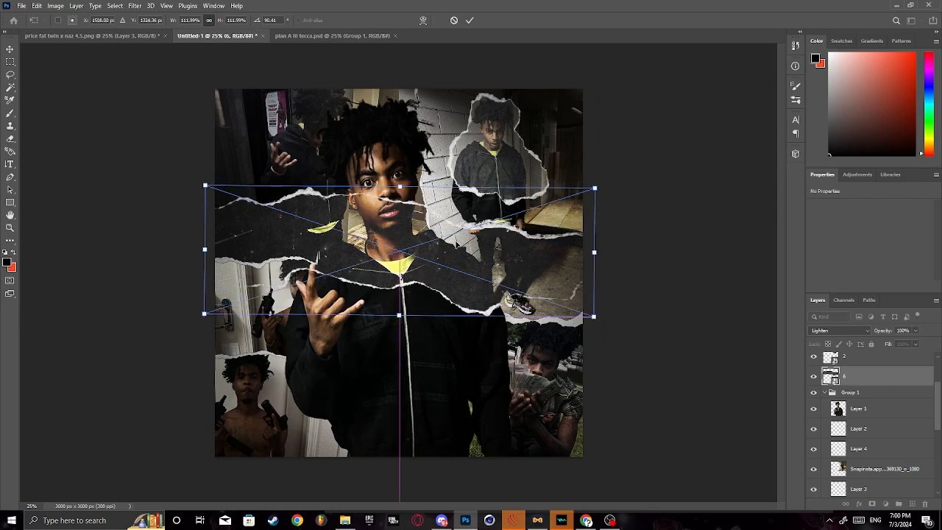
pyautogui.press('Return')
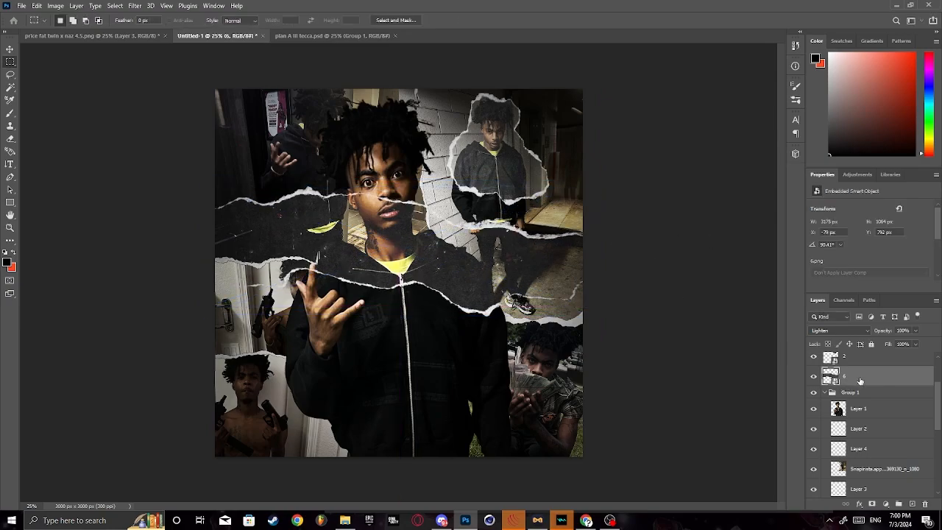
pyautogui.moveTo(860, 380); pyautogui.dragTo(802, 383)
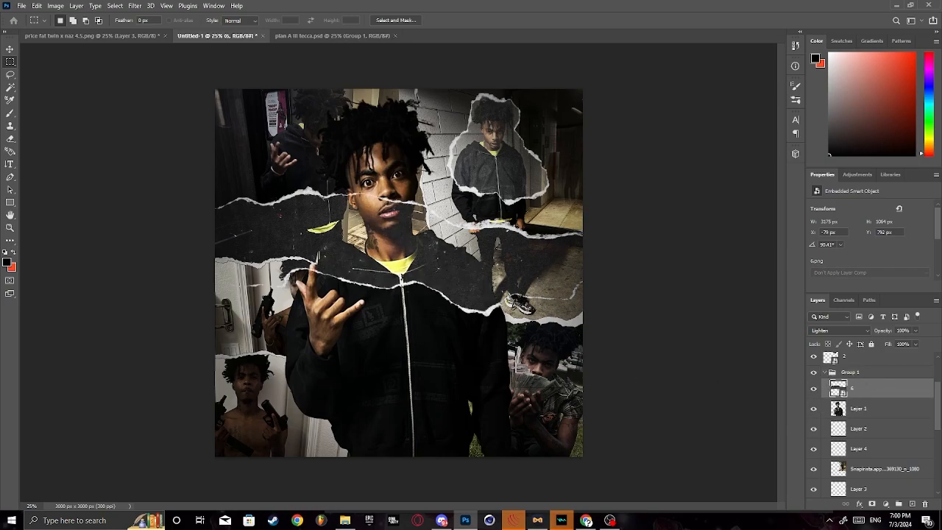
# Duplicate Layer 1, the foreground cutout, within the current document.
pyautogui.click(872, 412)
pyautogui.rightClick(879, 412)
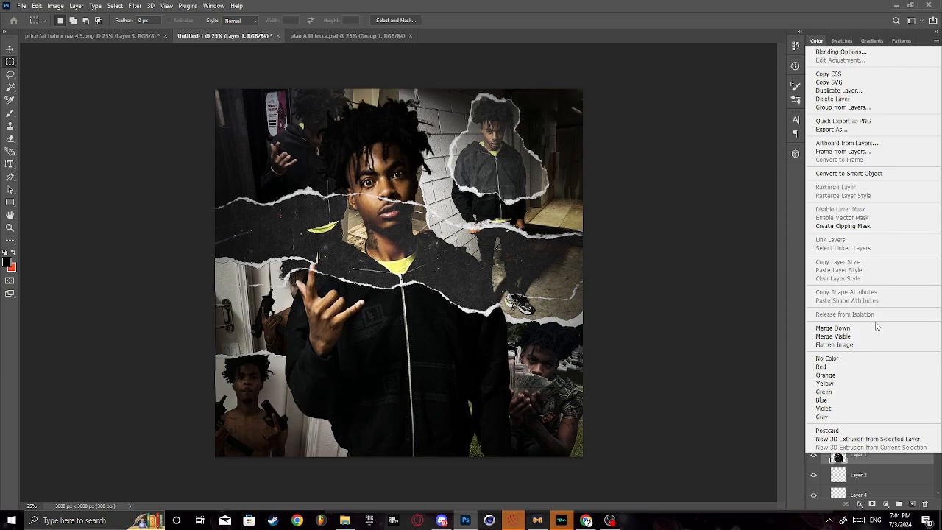
pyautogui.click(854, 92)
pyautogui.click(551, 145)
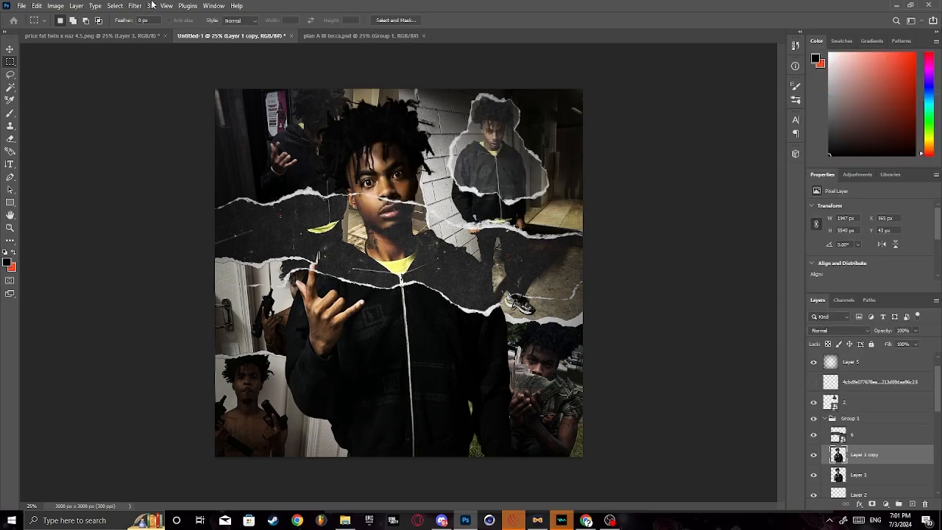
# Start a Path Blur on the cutout copy and bend its path from the shoulder around to the canvas's upper edge.
pyautogui.click(135, 5)
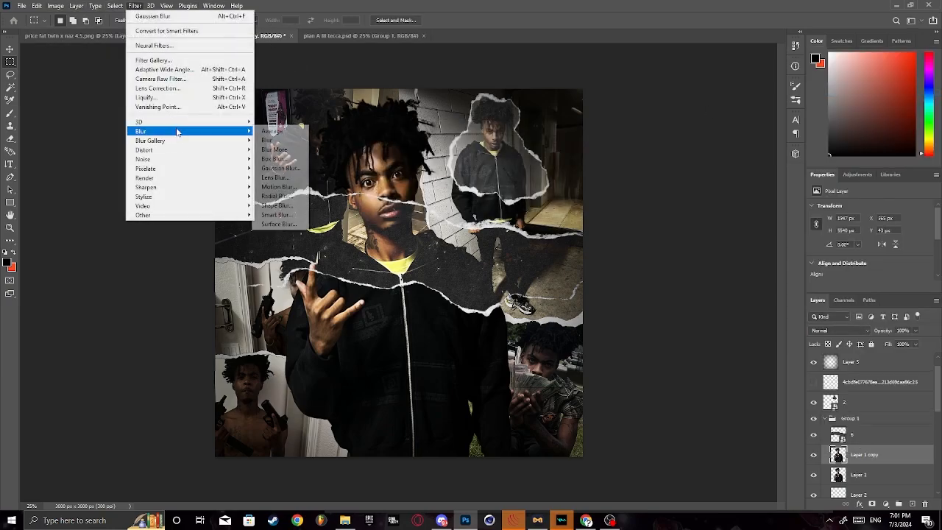
pyautogui.moveTo(186, 141)
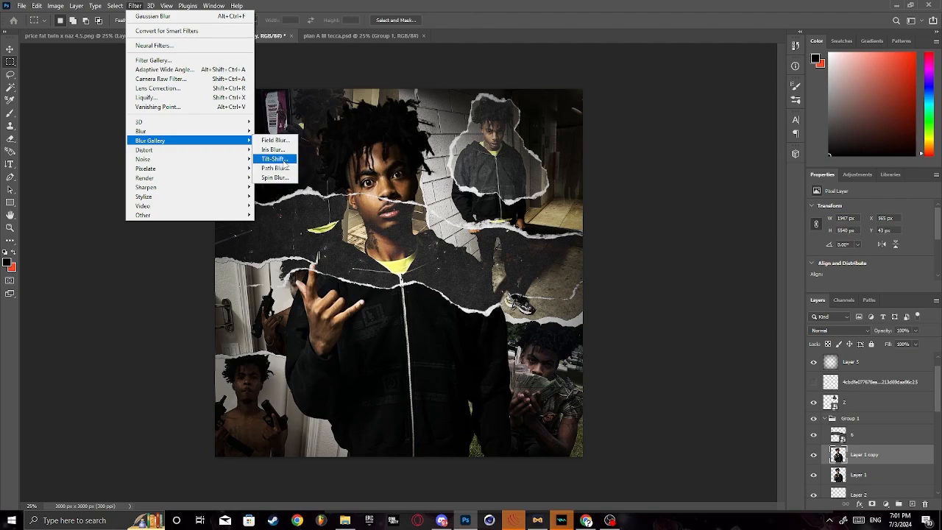
pyautogui.click(275, 167)
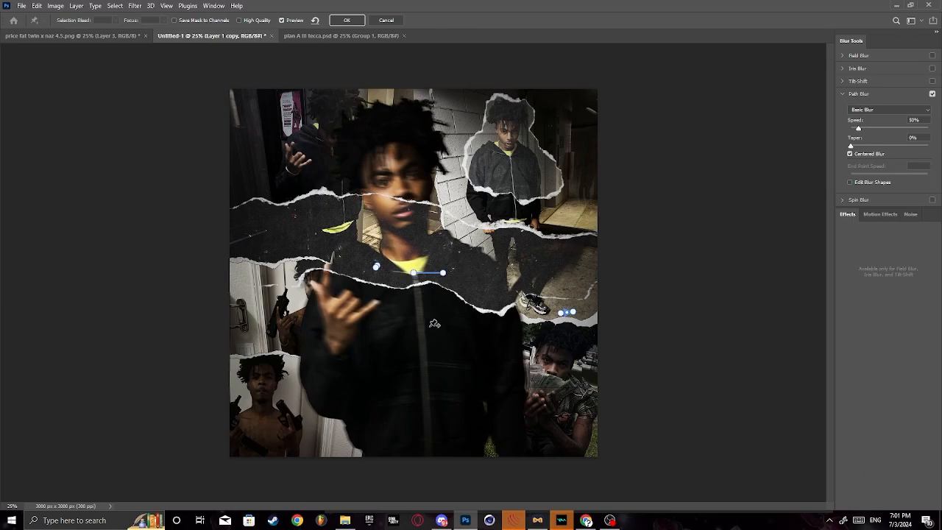
pyautogui.click(443, 273)
pyautogui.moveTo(443, 273); pyautogui.dragTo(462, 91)
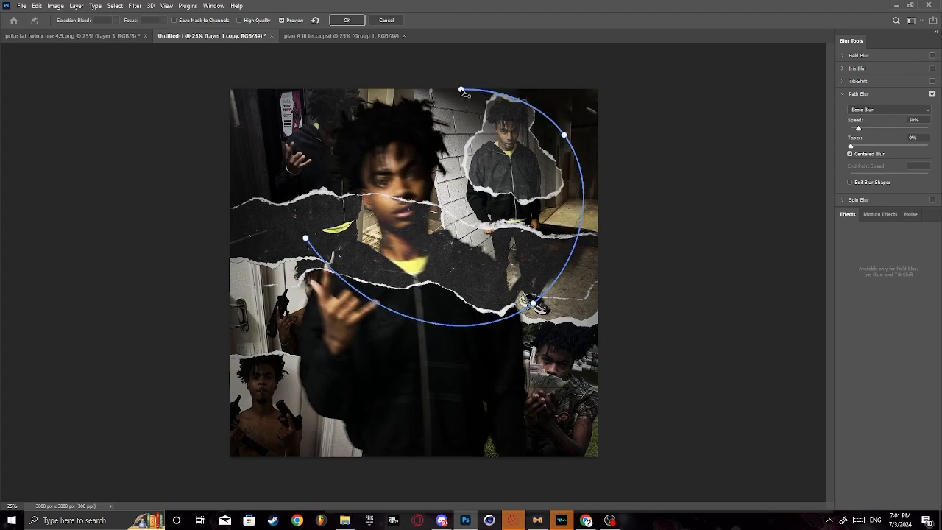
# Try the maximum 500% blur speed, switch to the Rear Sync Flash preset, and apply the Path Blur.
pyautogui.moveTo(860, 131); pyautogui.dragTo(937, 141)
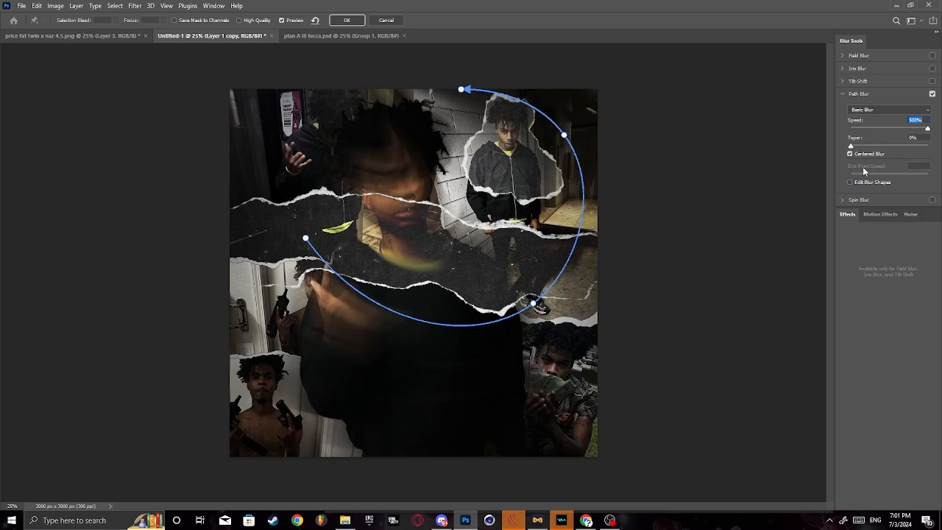
pyautogui.click(875, 109)
pyautogui.click(864, 126)
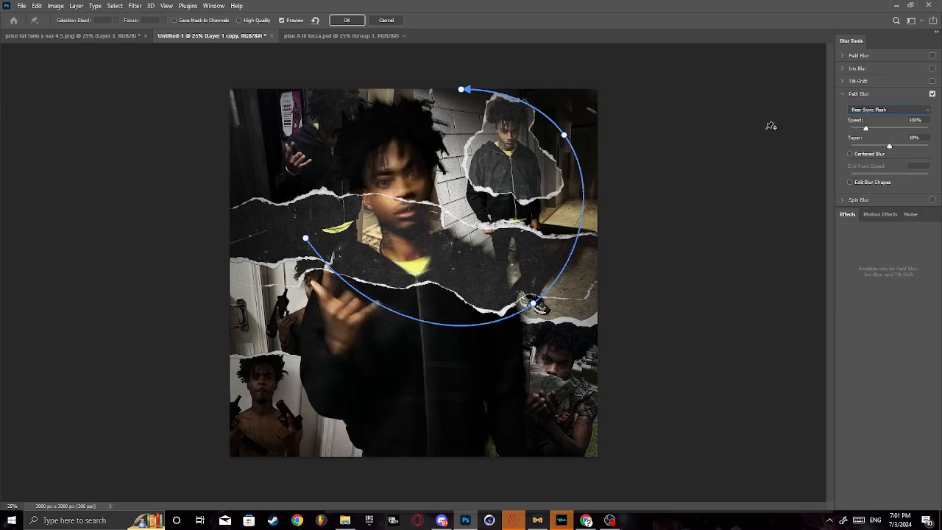
pyautogui.click(347, 20)
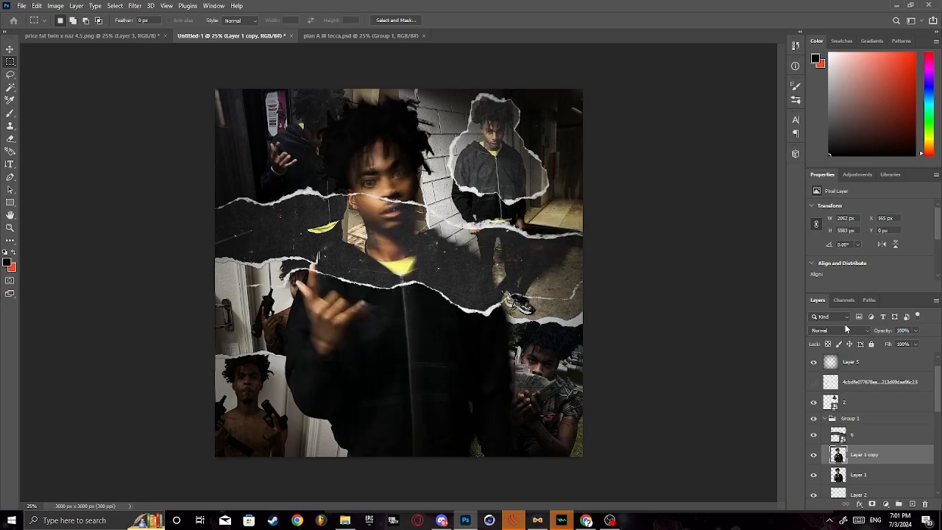
# Set the blurred cutout copy's blend mode to Hard Light, try lower opacities, and return the opacity to 100%.
pyautogui.click(845, 329)
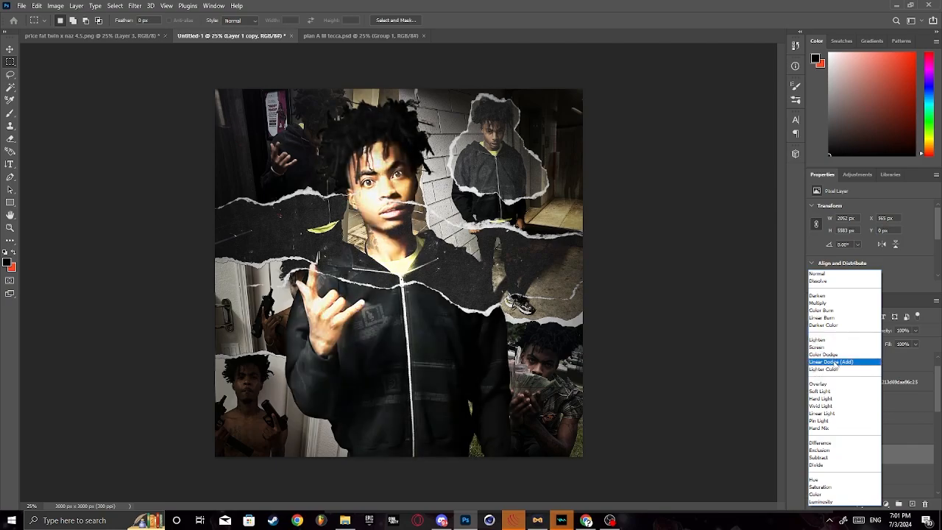
pyautogui.click(832, 399)
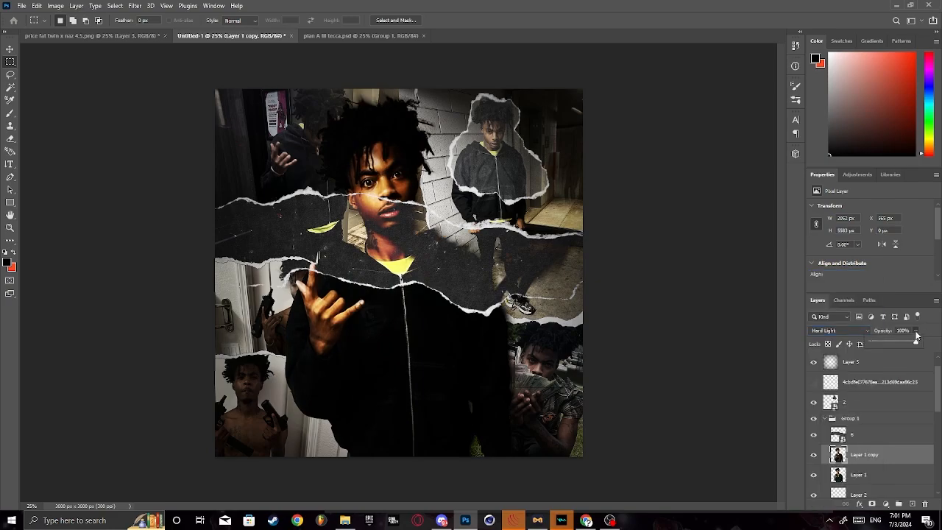
pyautogui.moveTo(903, 344); pyautogui.dragTo(899, 345)
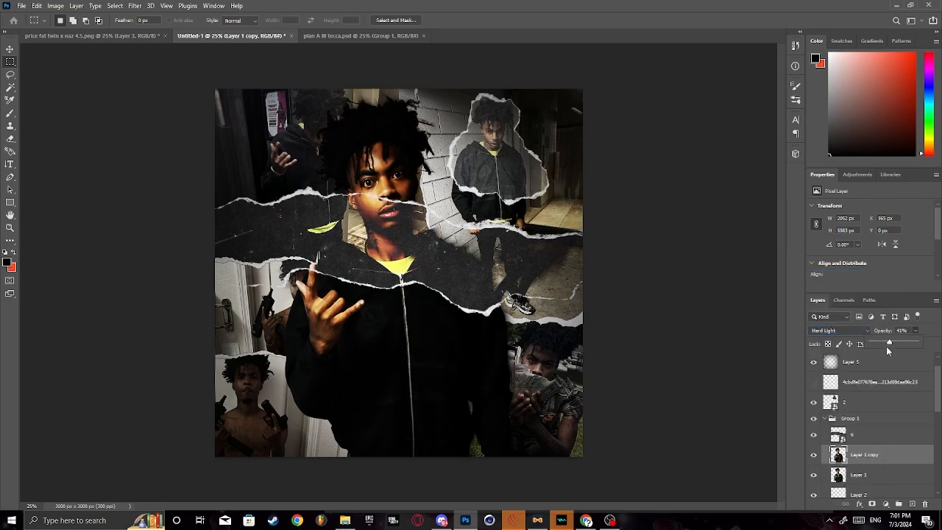
pyautogui.click(909, 349)
pyautogui.click(915, 331)
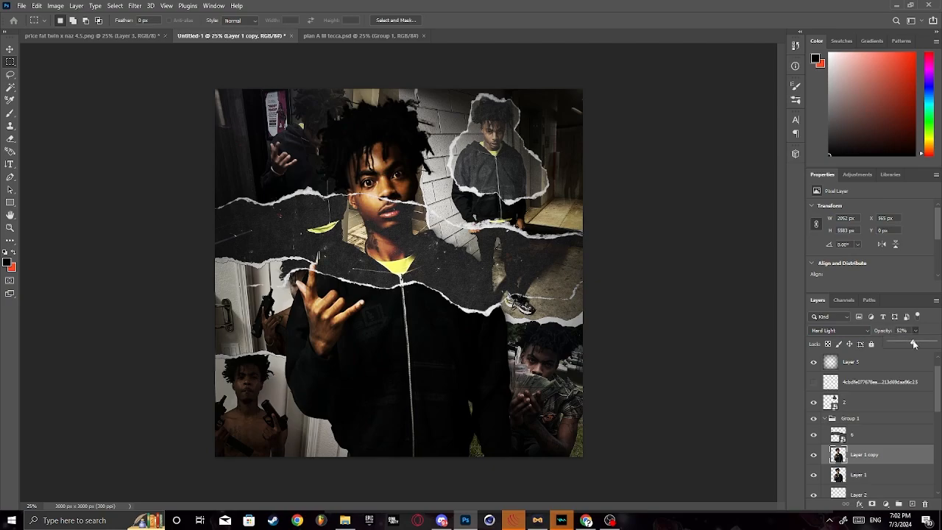
pyautogui.moveTo(912, 343); pyautogui.dragTo(936, 343)
pyautogui.click(722, 337)
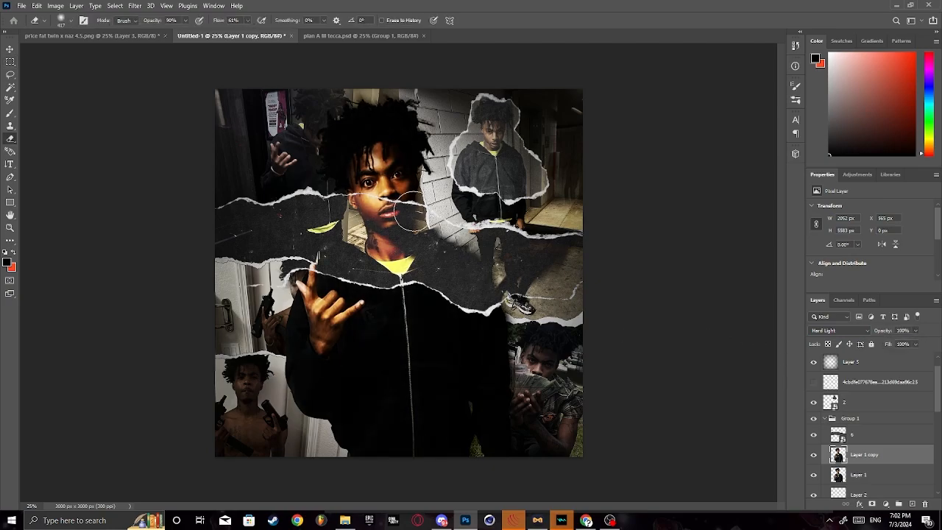
# Erase the blurred copy over the foreground figure's face, hand and neck with the soft Eraser.
pyautogui.press('e')
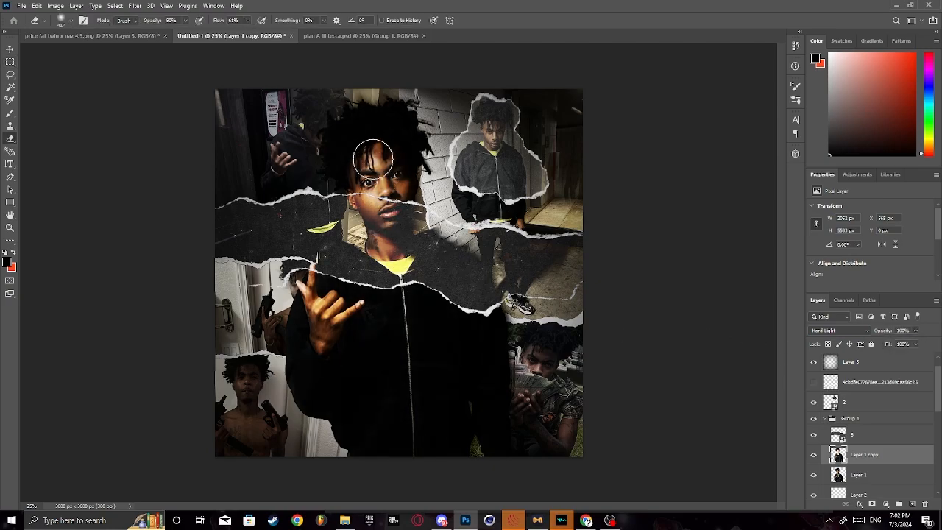
pyautogui.moveTo(328, 314)
pyautogui.mouseDown()
pyautogui.moveTo(358, 301)
pyautogui.moveTo(316, 292)
pyautogui.mouseUp()
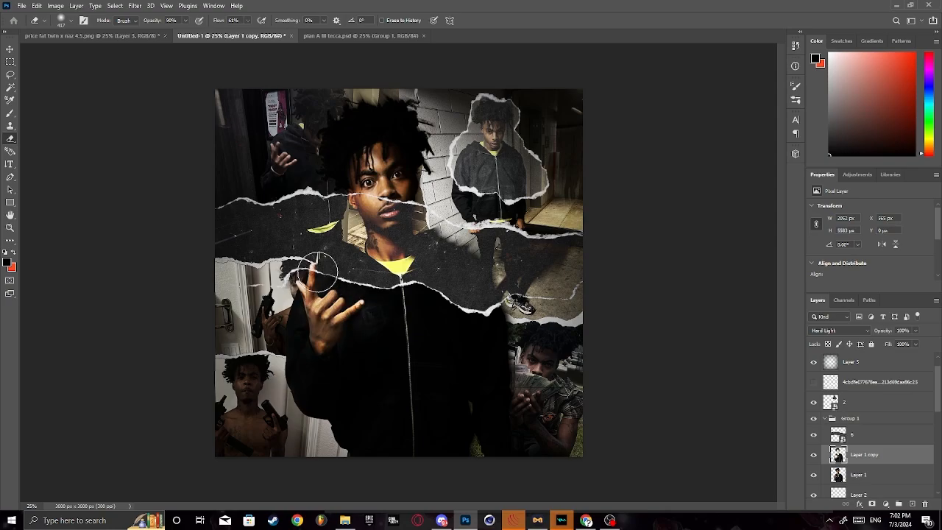
pyautogui.moveTo(391, 257); pyautogui.dragTo(392, 236)
# Move layer 6, Layer 1 copy and Layer 1 together out of Group 1 so they sit directly above it.
pyautogui.scroll(-3, 867, 427)
pyautogui.click(872, 413)
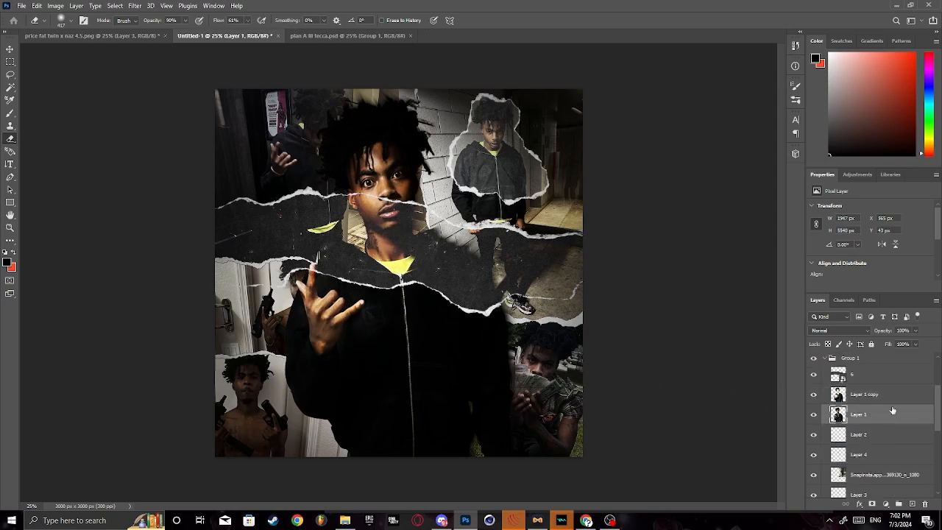
pyautogui.scroll(-5, 879, 423)
pyautogui.scroll(4, 884, 425)
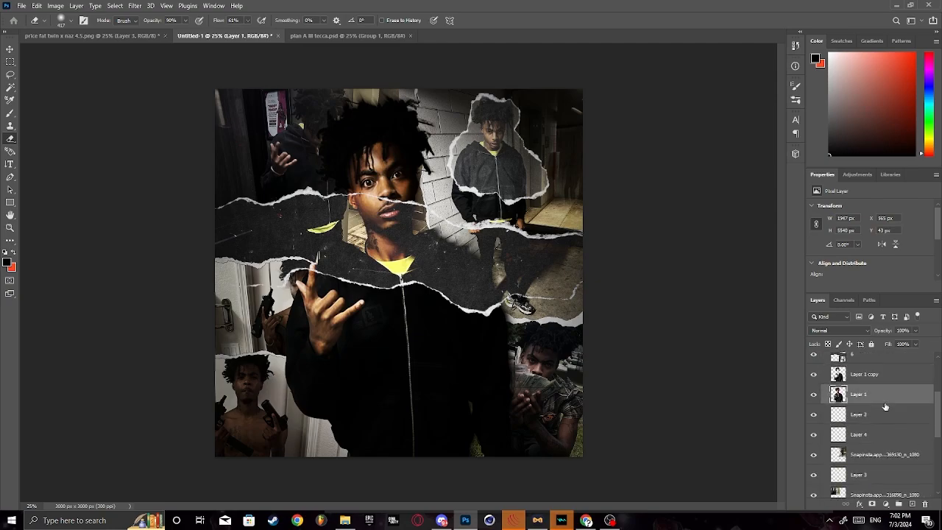
pyautogui.scroll(-2, 870, 425)
pyautogui.scroll(6, 870, 423)
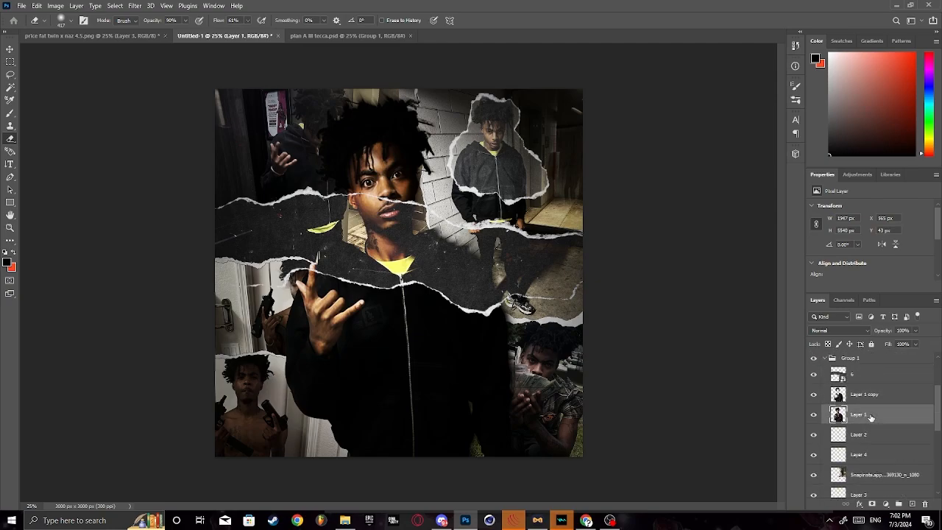
pyautogui.click(871, 466)
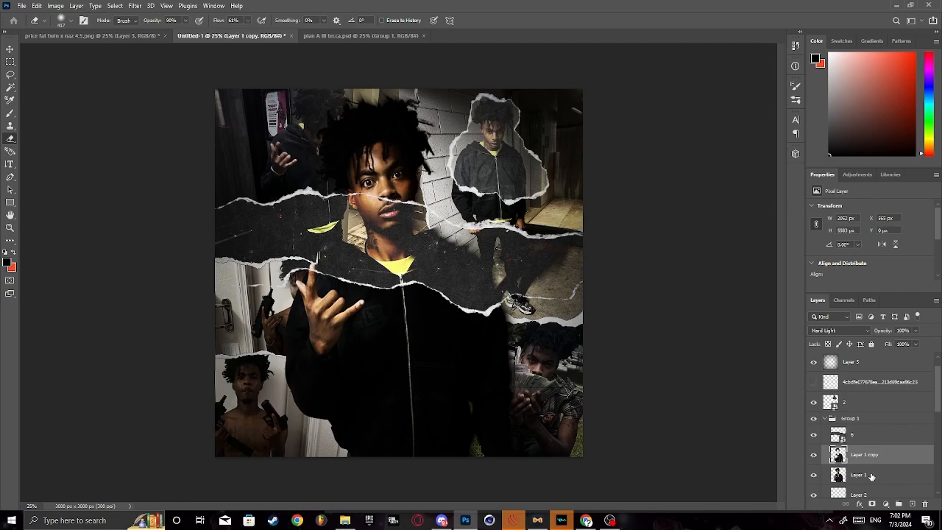
pyautogui.keyDown('shift'); pyautogui.click(872, 475); pyautogui.keyUp('shift')
pyautogui.moveTo(874, 460); pyautogui.dragTo(867, 416)
pyautogui.keyDown('shift'); pyautogui.click(862, 439); pyautogui.keyUp('shift')
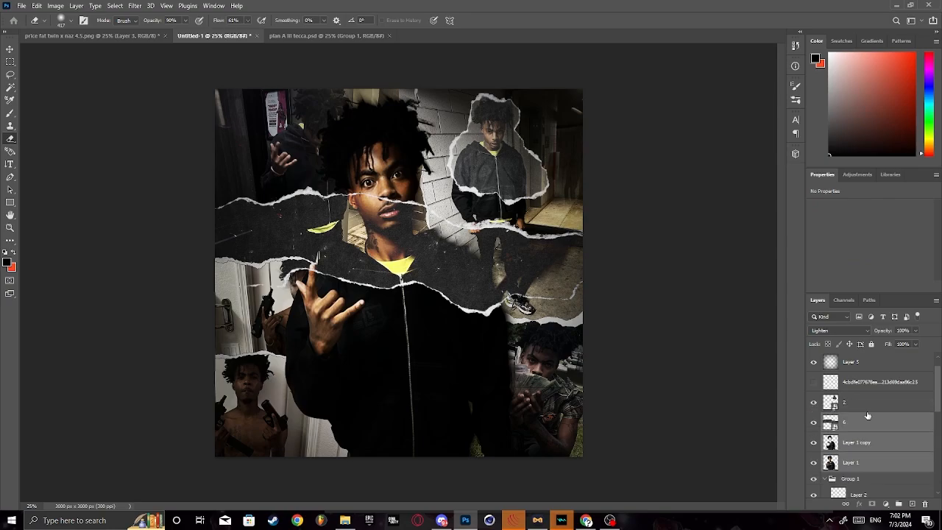
# Check the background layers in Group 1 by looking through them and briefly hiding the group.
pyautogui.scroll(-6, 855, 457)
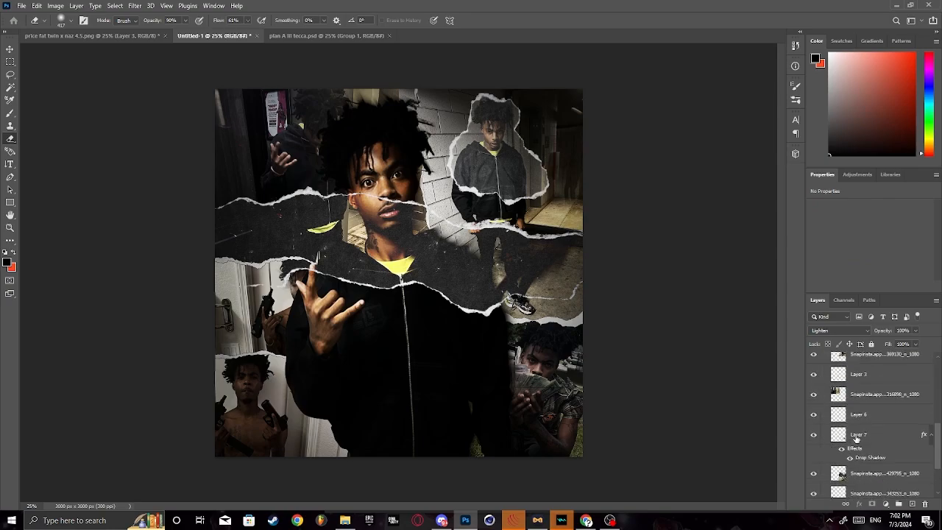
pyautogui.scroll(-2, 858, 440)
pyautogui.moveTo(869, 407); pyautogui.dragTo(881, 431)
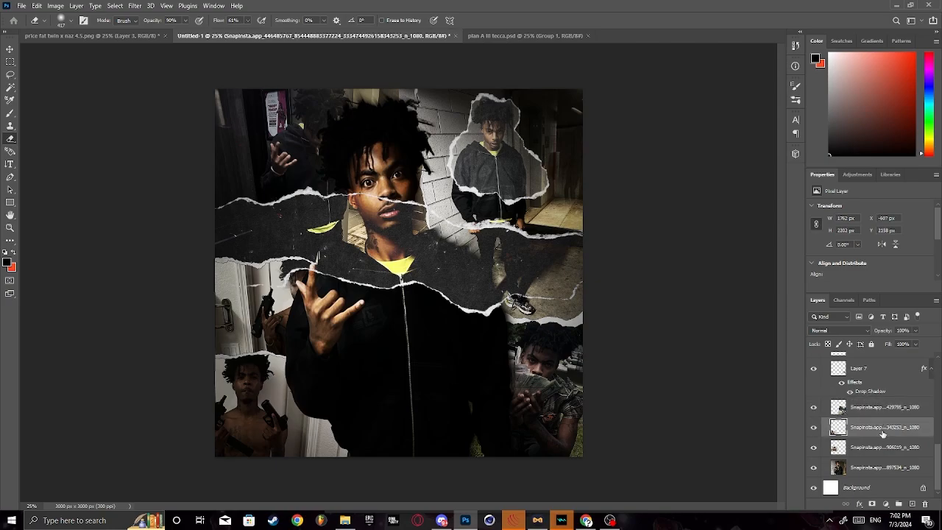
pyautogui.scroll(9, 866, 417)
pyautogui.click(813, 434)
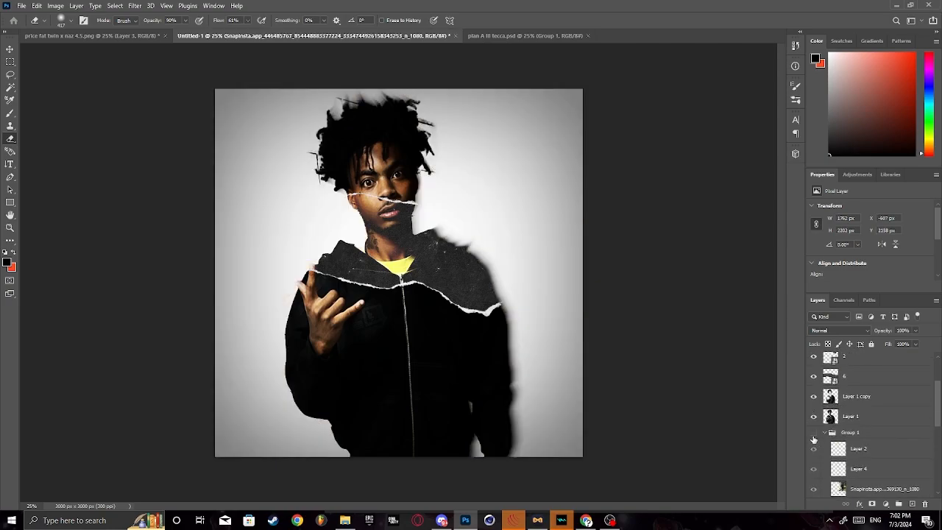
pyautogui.click(814, 435)
# Duplicate Group 1 and merge the duplicate group into a single layer.
pyautogui.rightClick(836, 435)
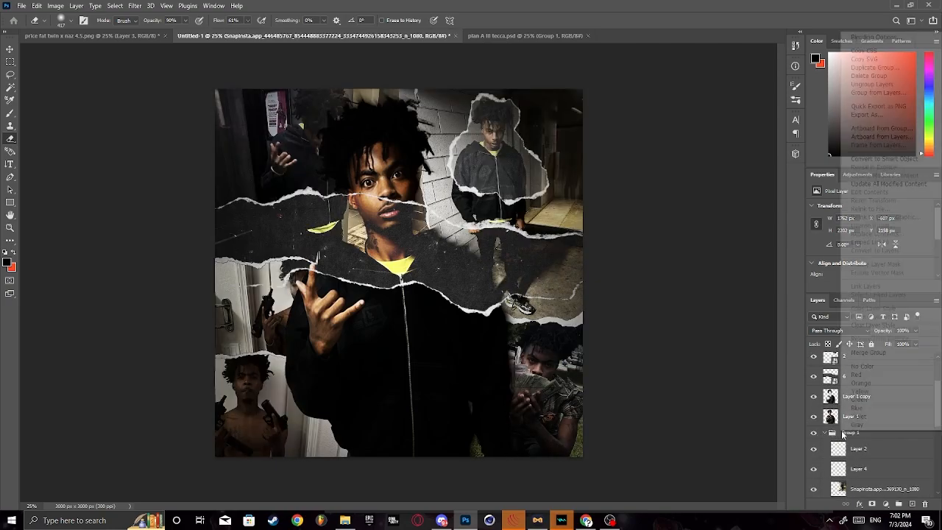
pyautogui.click(873, 74)
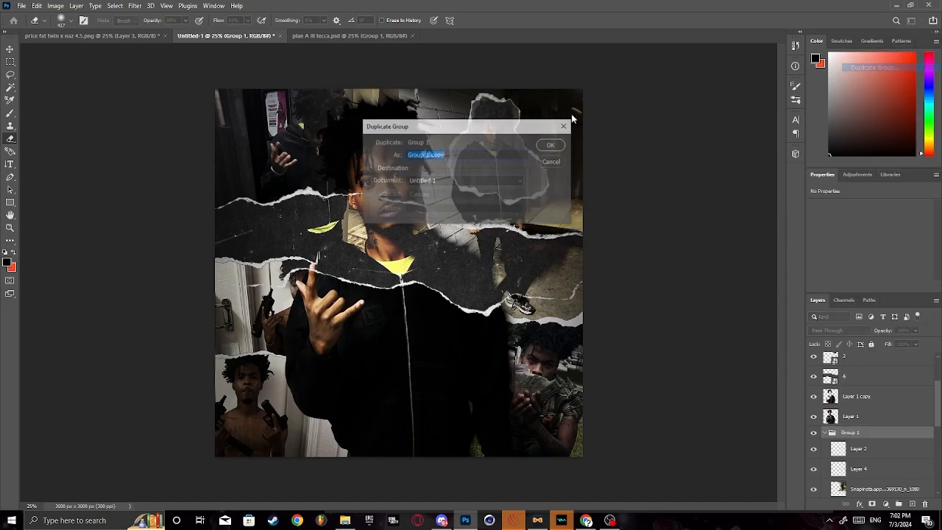
pyautogui.click(550, 146)
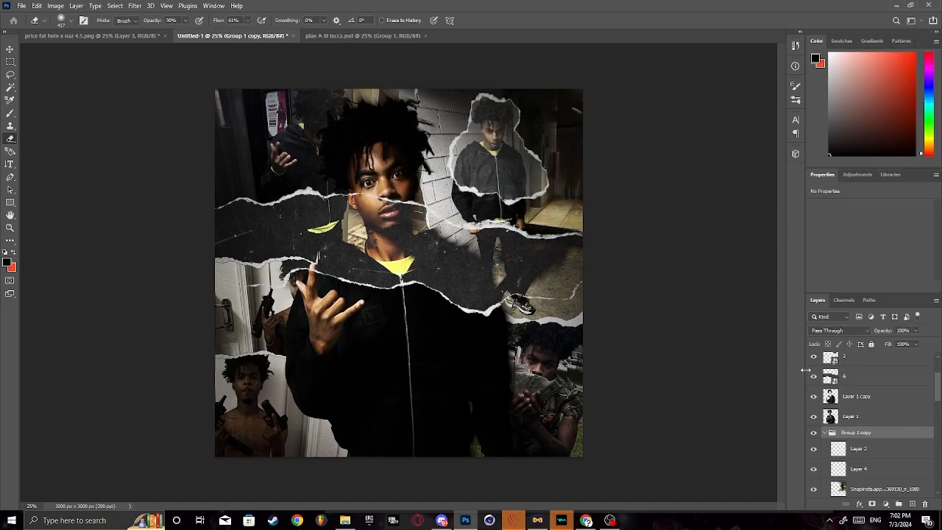
pyautogui.rightClick(871, 436)
pyautogui.click(865, 356)
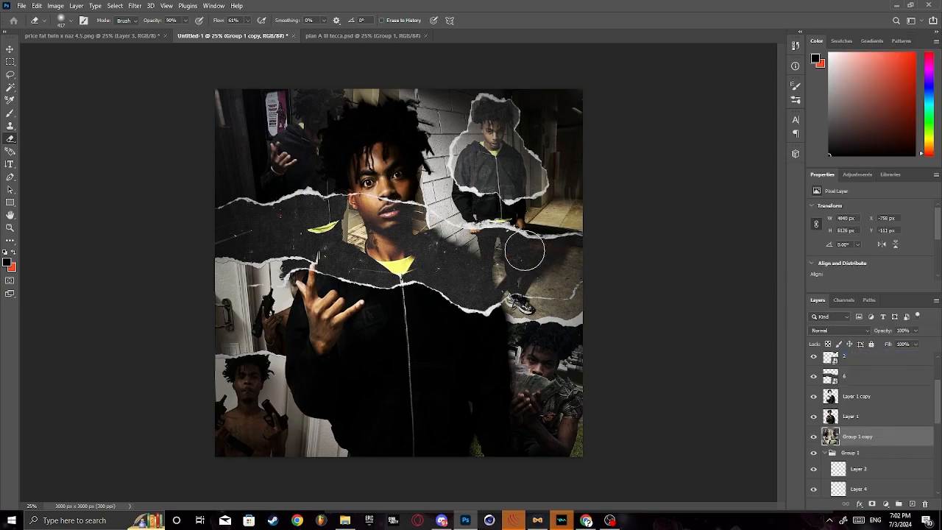
pyautogui.click(134, 5)
pyautogui.moveTo(243, 131)
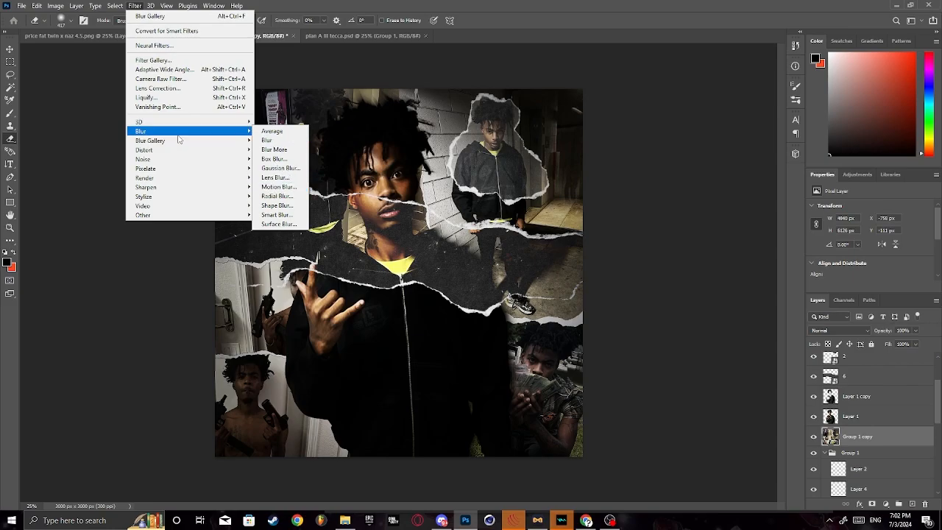
pyautogui.click(272, 168)
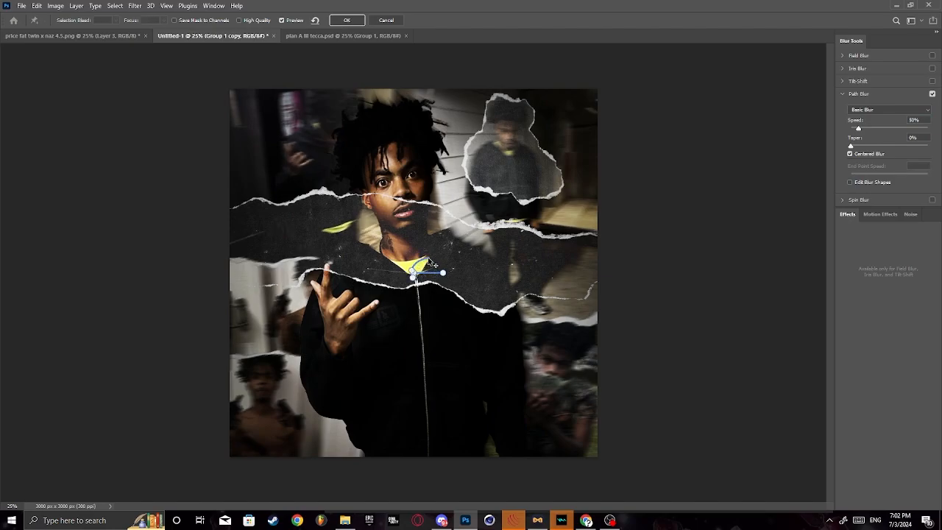
pyautogui.click(524, 171)
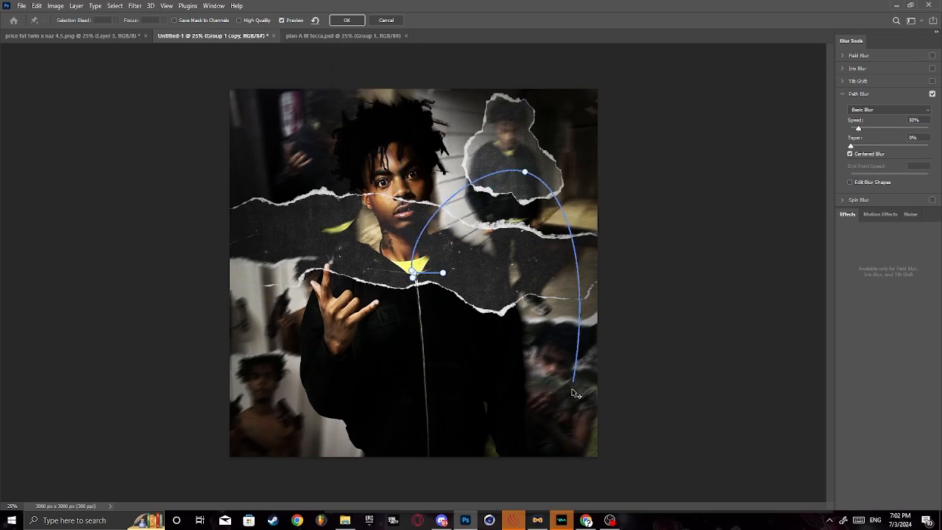
pyautogui.click(571, 390)
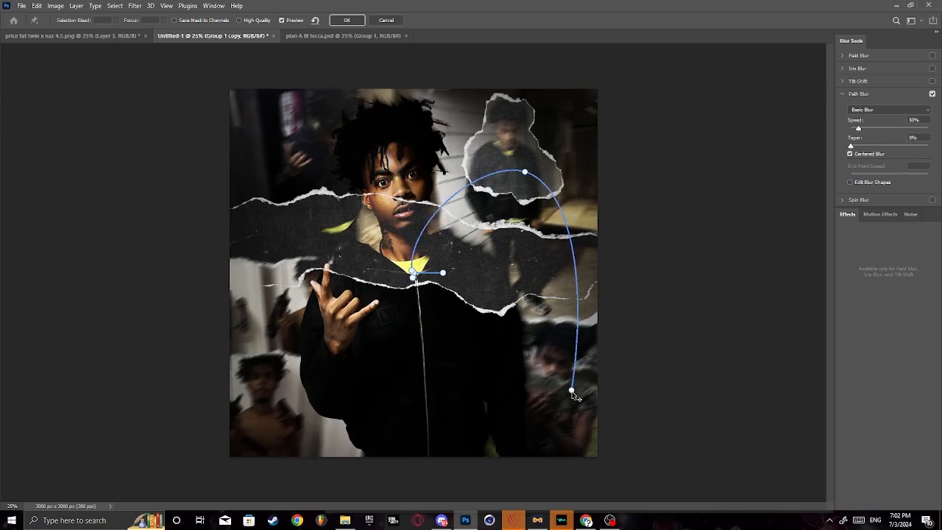
pyautogui.click(383, 24)
pyautogui.doubleClick(411, 165)
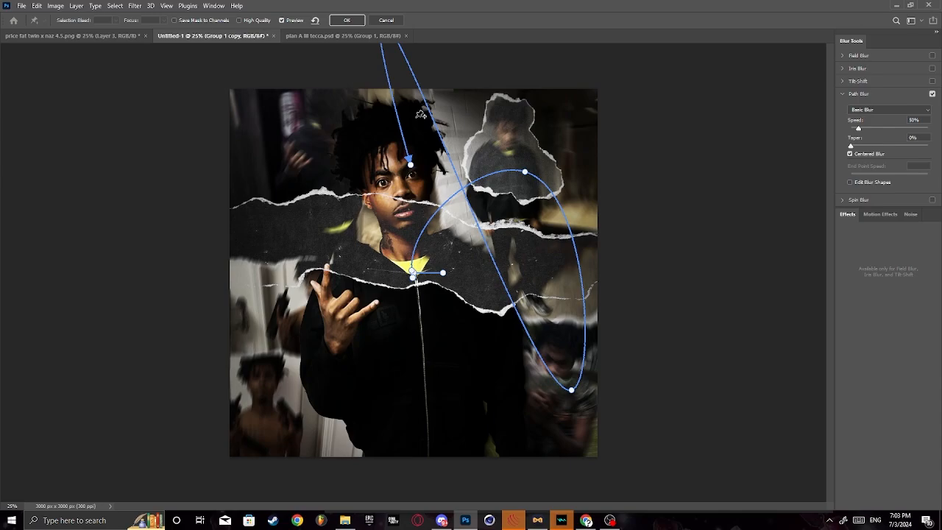
pyautogui.click(386, 21)
# Start a Path Blur on the Group 1 copy layer and bend its path into a U-shaped curve across the foreground figure's right side.
pyautogui.click(135, 5)
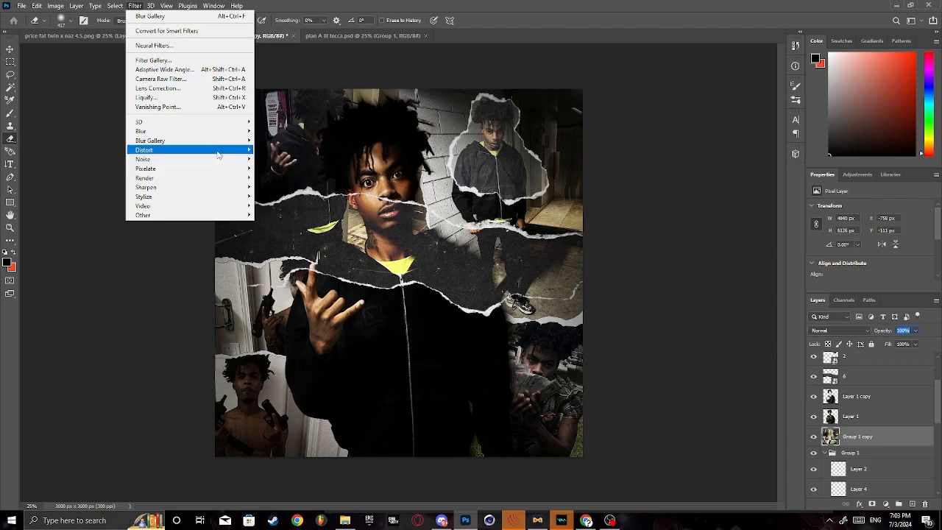
pyautogui.moveTo(223, 140)
pyautogui.click(273, 168)
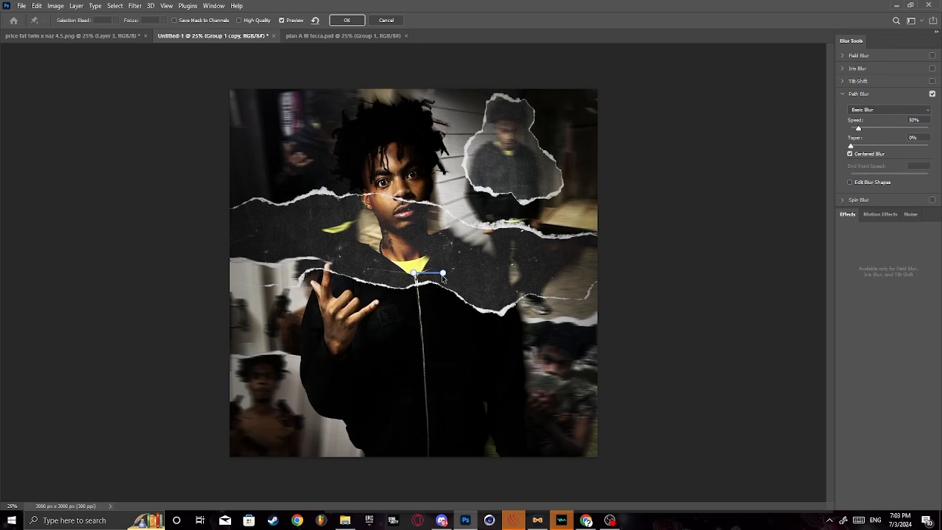
pyautogui.moveTo(442, 276); pyautogui.dragTo(571, 249)
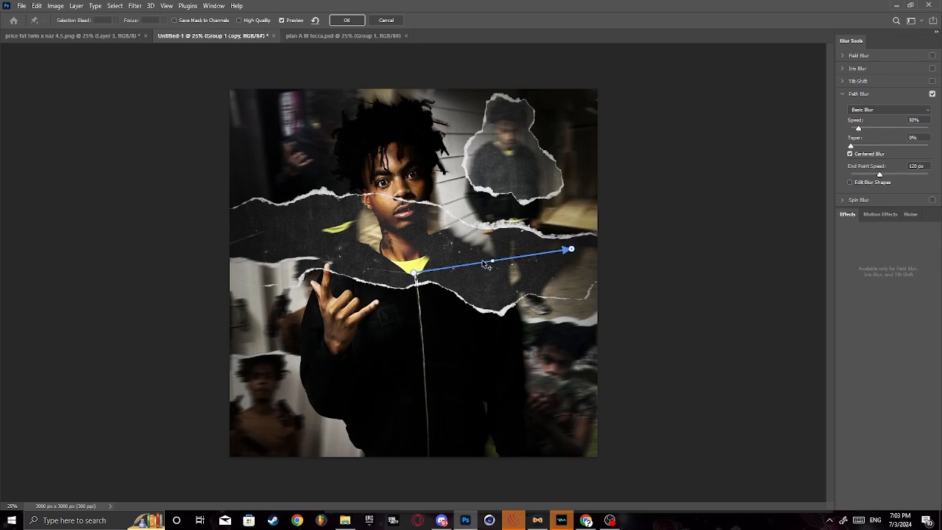
pyautogui.moveTo(493, 262); pyautogui.dragTo(524, 362)
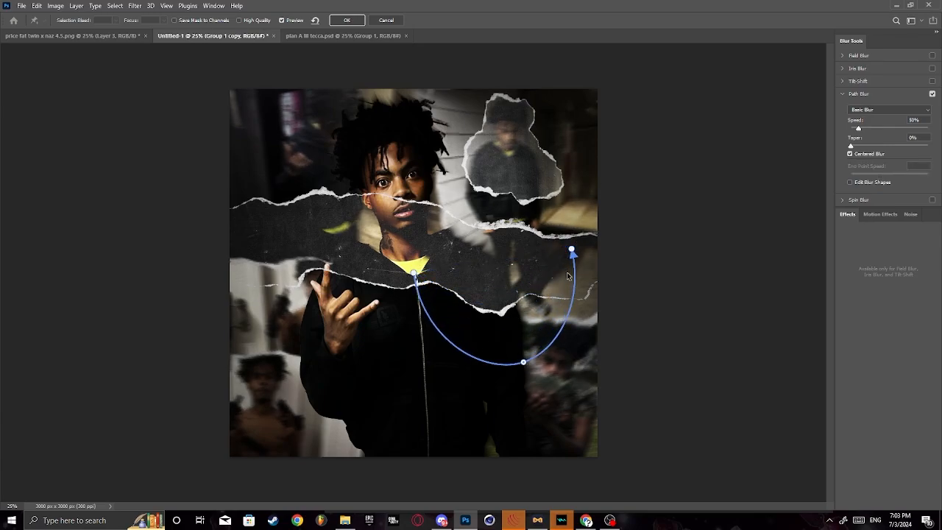
pyautogui.moveTo(572, 251); pyautogui.dragTo(570, 237)
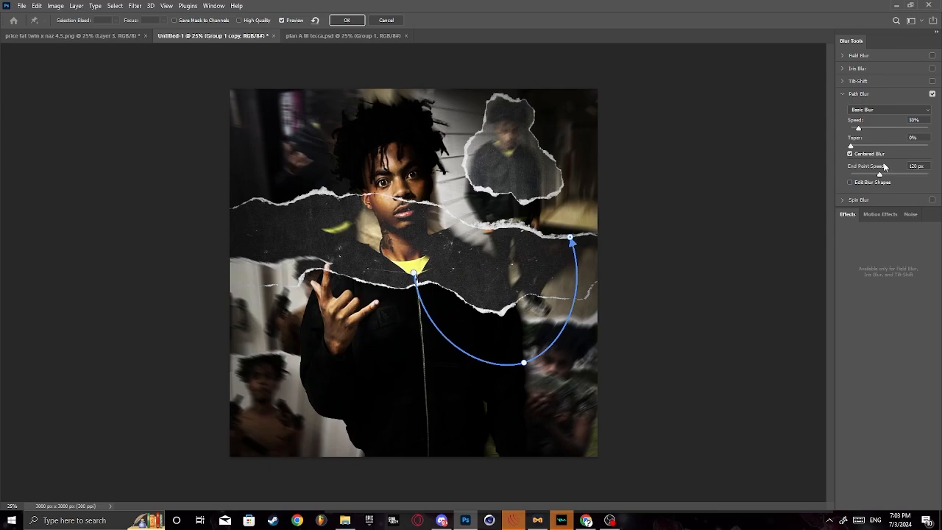
# Switch the path blur to the Rear Sync Flash preset and apply the filter.
pyautogui.moveTo(860, 129); pyautogui.dragTo(891, 132)
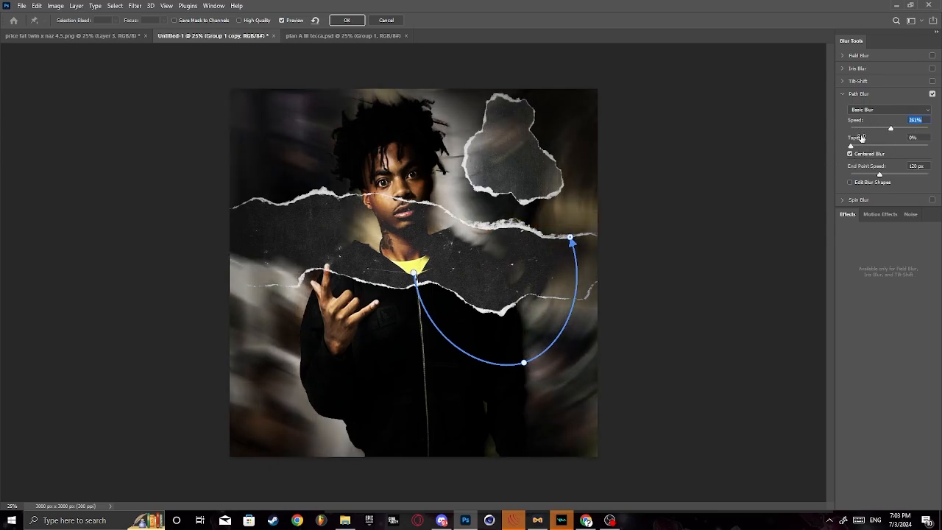
pyautogui.click(869, 110)
pyautogui.click(872, 120)
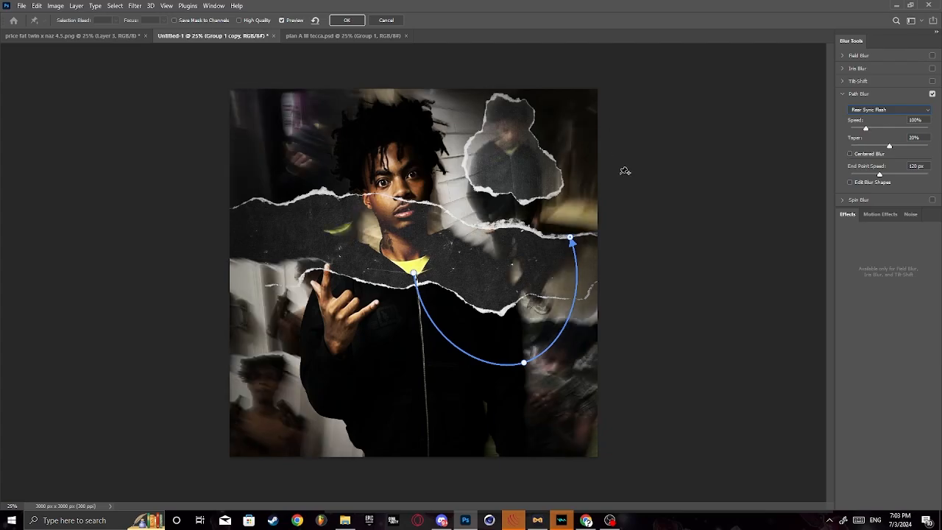
pyautogui.click(349, 20)
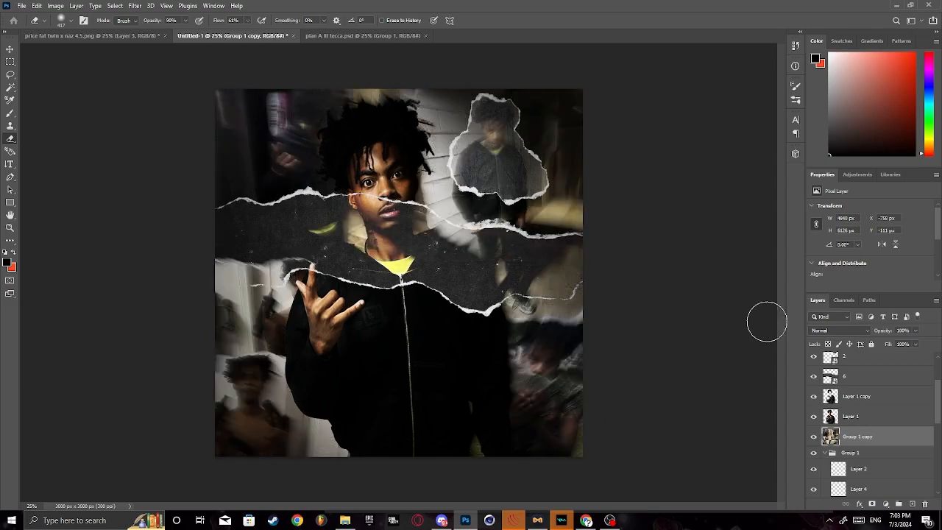
# Set the Group 1 copy layer's blend mode to Overlay and erase its blur over the figures in the collage's lower corners.
pyautogui.click(834, 330)
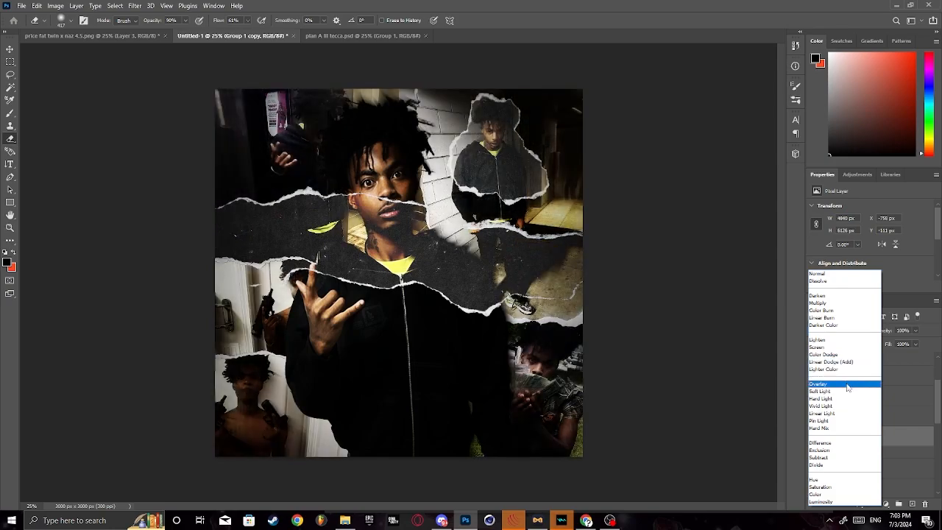
pyautogui.click(847, 385)
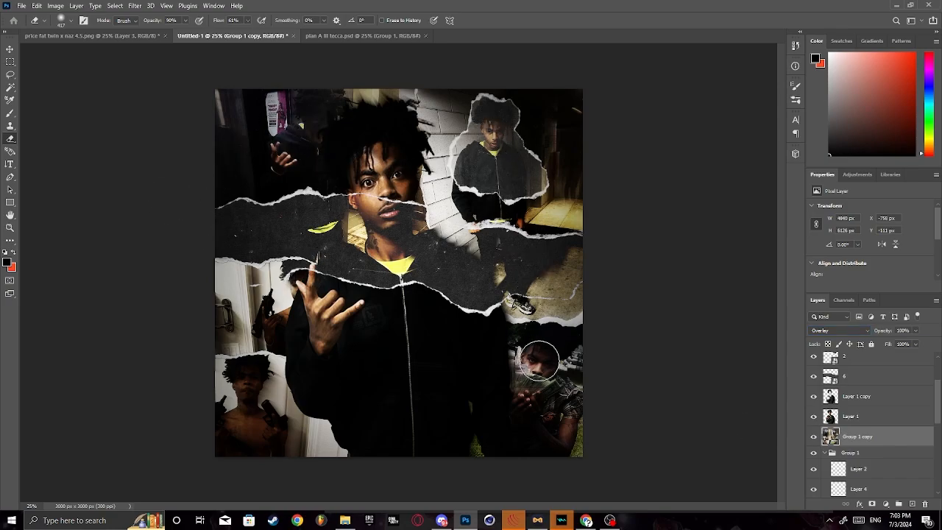
pyautogui.moveTo(267, 387)
pyautogui.mouseDown()
pyautogui.moveTo(250, 423)
pyautogui.moveTo(230, 427)
pyautogui.moveTo(265, 438)
pyautogui.moveTo(214, 446)
pyautogui.mouseUp()
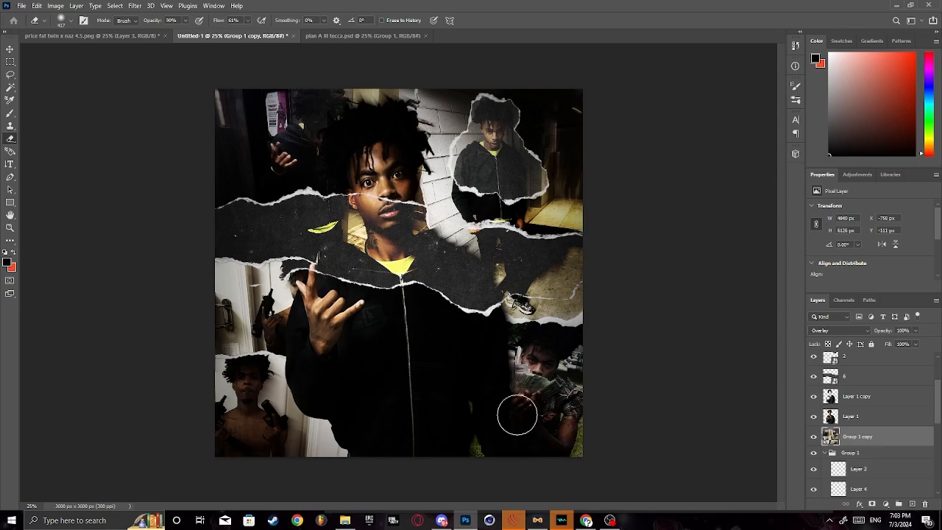
# Raise the Gradient Map 1 layer's opacity to 100%.
pyautogui.scroll(3, 861, 416)
pyautogui.click(883, 363)
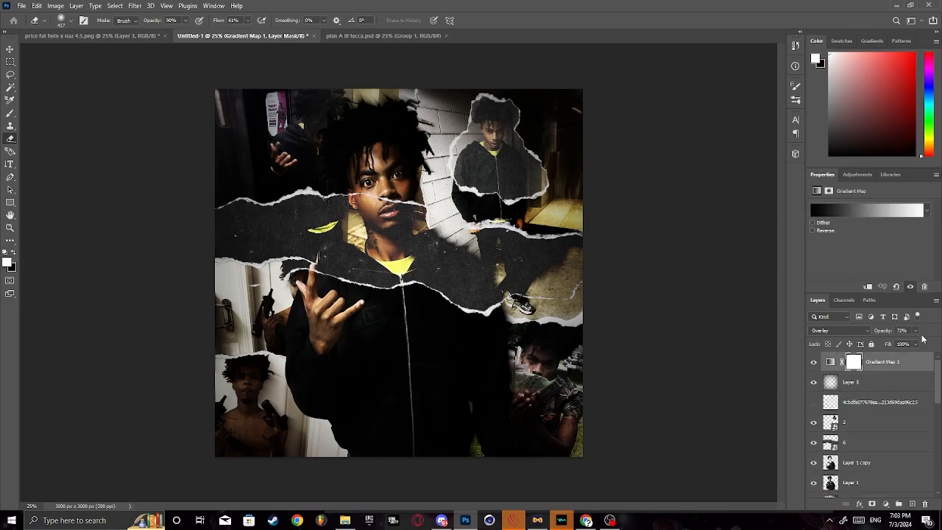
pyautogui.click(916, 331)
pyautogui.moveTo(918, 343); pyautogui.dragTo(929, 346)
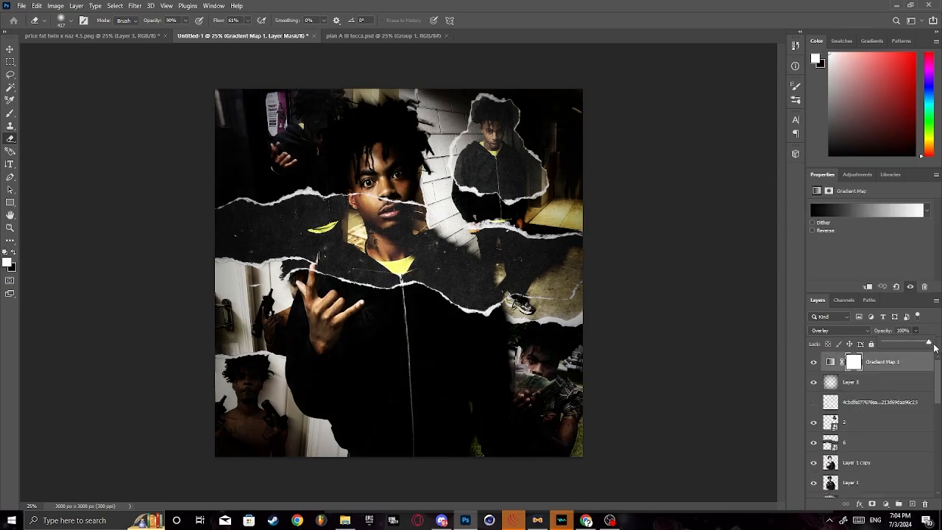
pyautogui.click(831, 362)
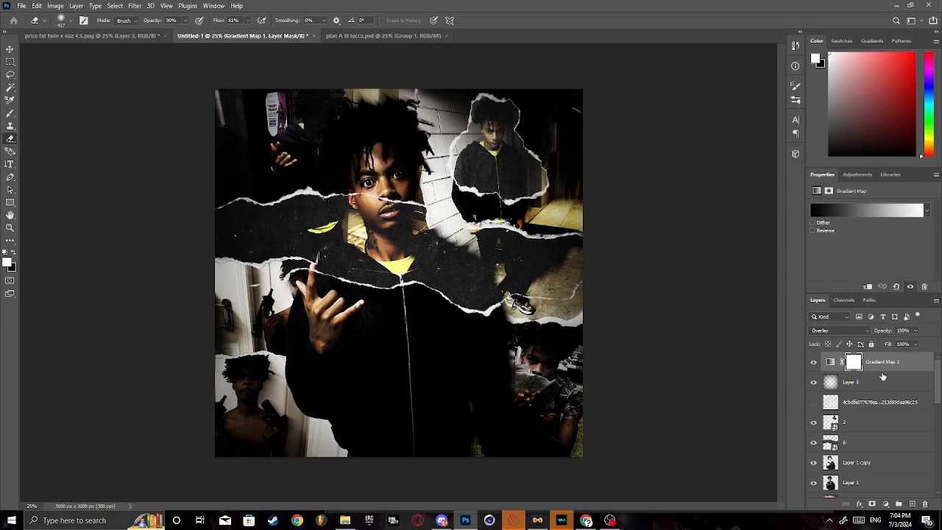
# Add a second Gradient Map adjustment layer with a black-to-orange gradient above Gradient Map 1, keeping its blend mode Normal.
pyautogui.click(885, 504)
pyautogui.click(890, 491)
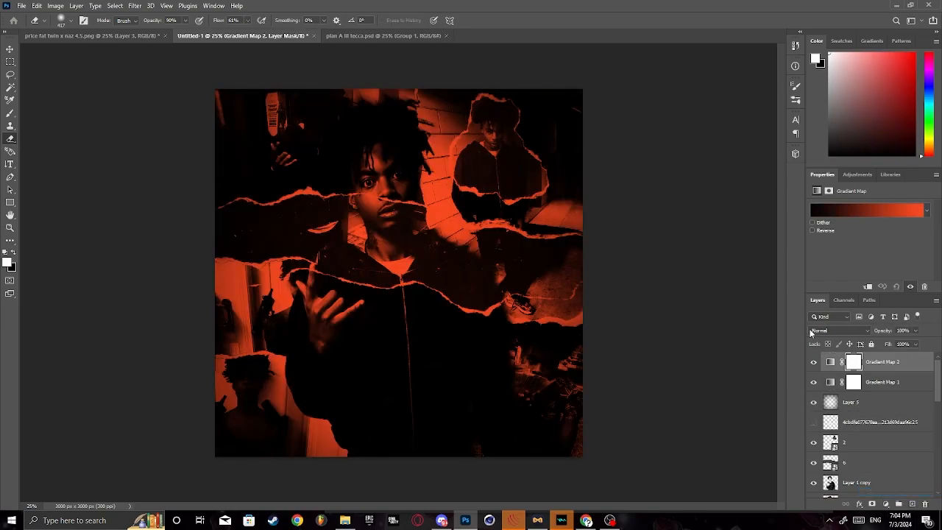
pyautogui.click(856, 331)
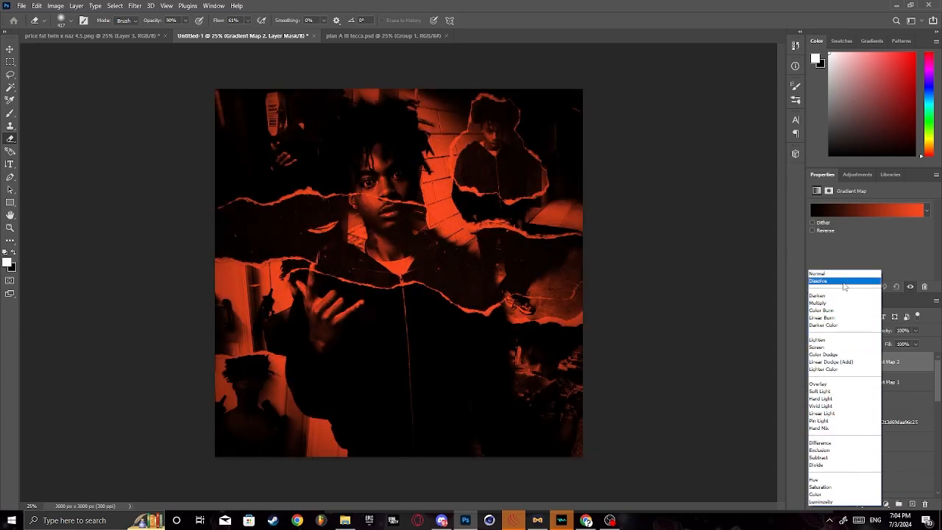
pyautogui.click(843, 274)
pyautogui.click(916, 332)
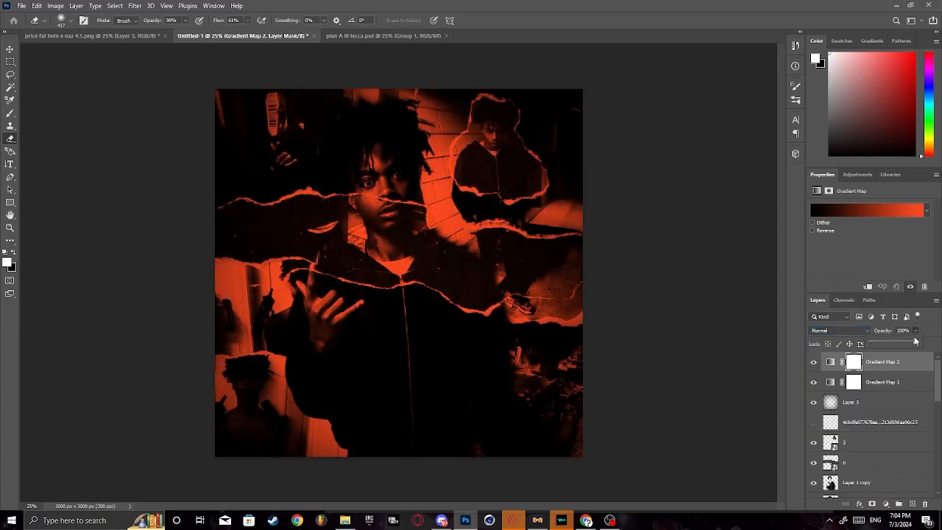
pyautogui.scroll(-3, 836, 431)
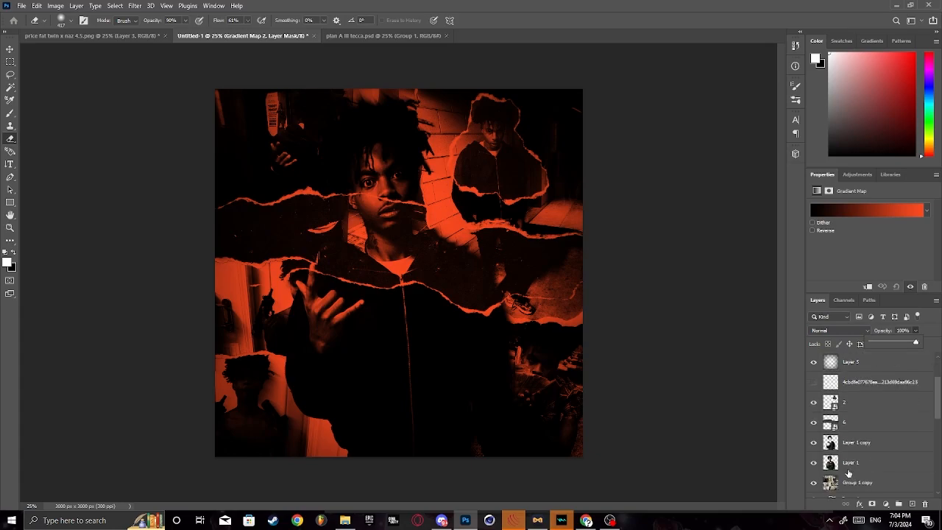
pyautogui.click(841, 329)
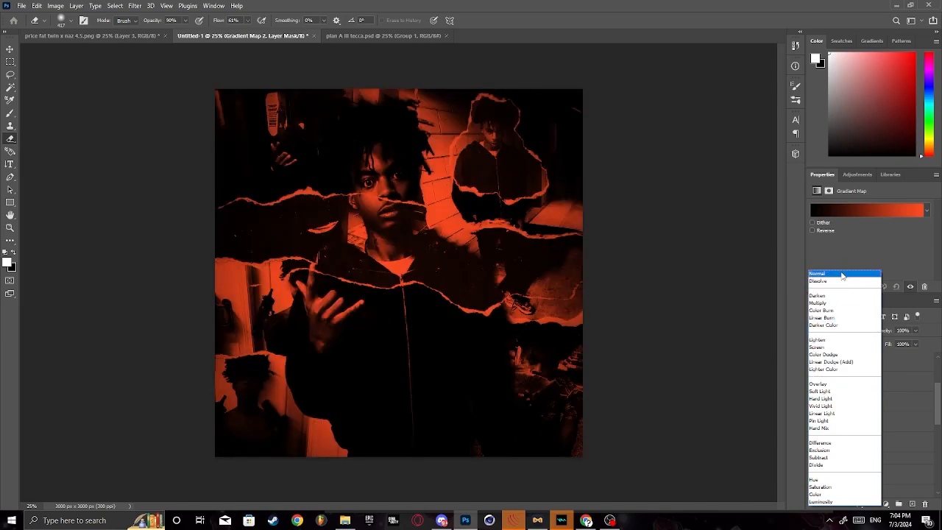
pyautogui.click(609, 520)
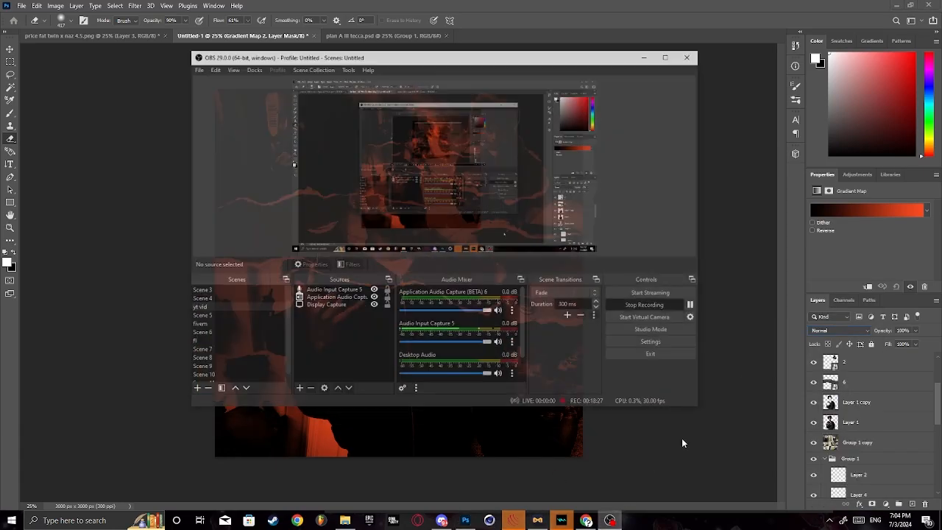
pyautogui.click(689, 293)
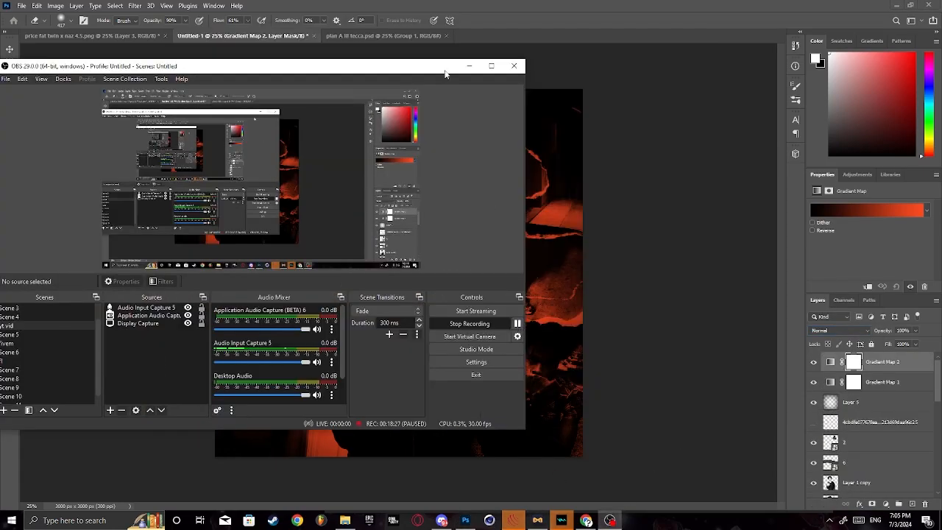
pyautogui.click(469, 66)
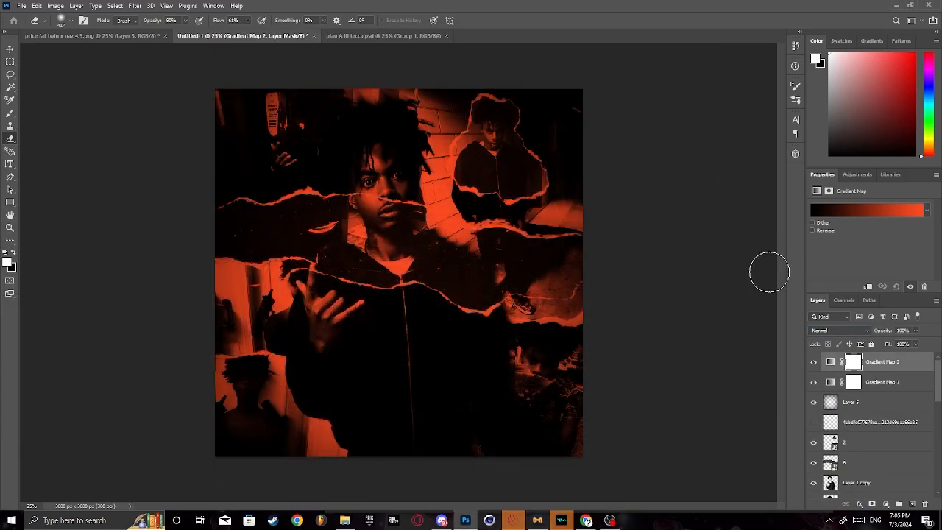
# Set the Gradient Map 2 layer's blend mode to Color Dodge.
pyautogui.click(853, 329)
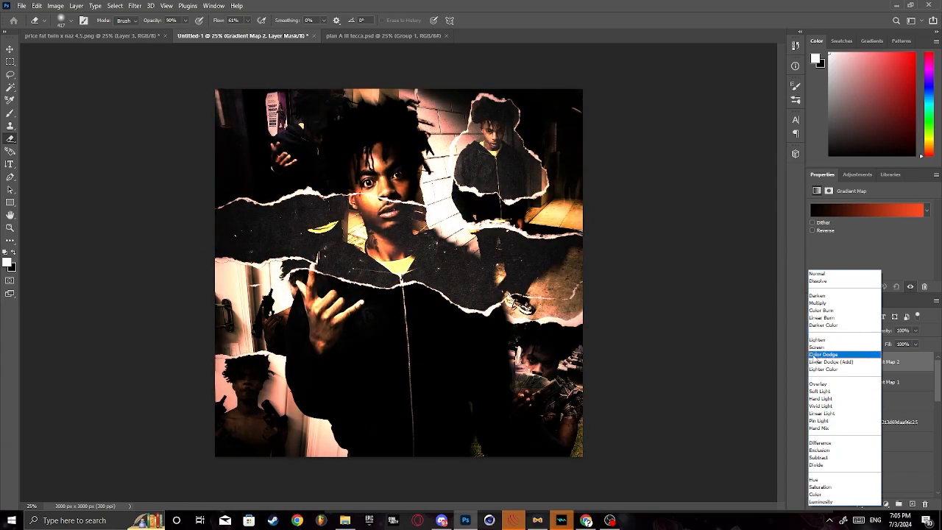
pyautogui.click(813, 355)
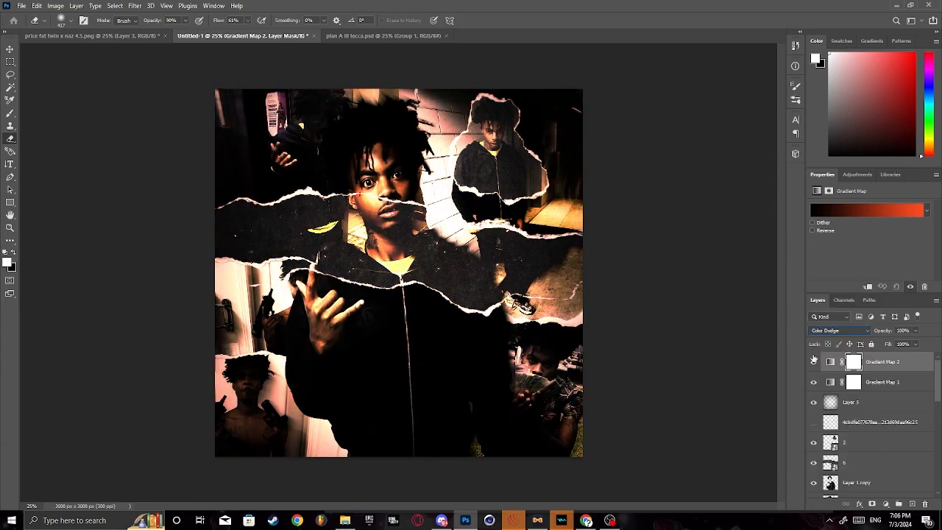
pyautogui.click(909, 331)
# Set the Gradient Map 1 layer's blend mode to Normal and reduce its opacity to about 79%.
pyautogui.click(883, 380)
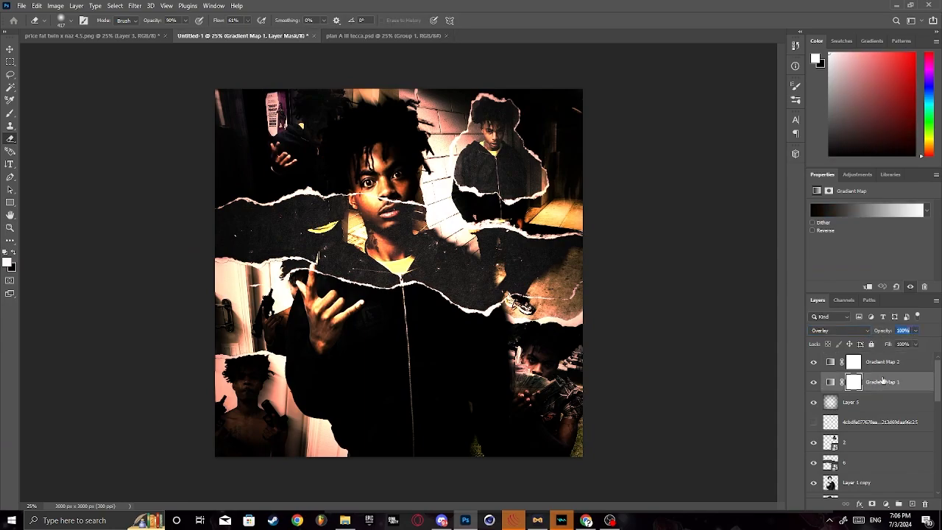
pyautogui.click(914, 331)
pyautogui.moveTo(919, 343); pyautogui.dragTo(892, 345)
pyautogui.click(831, 331)
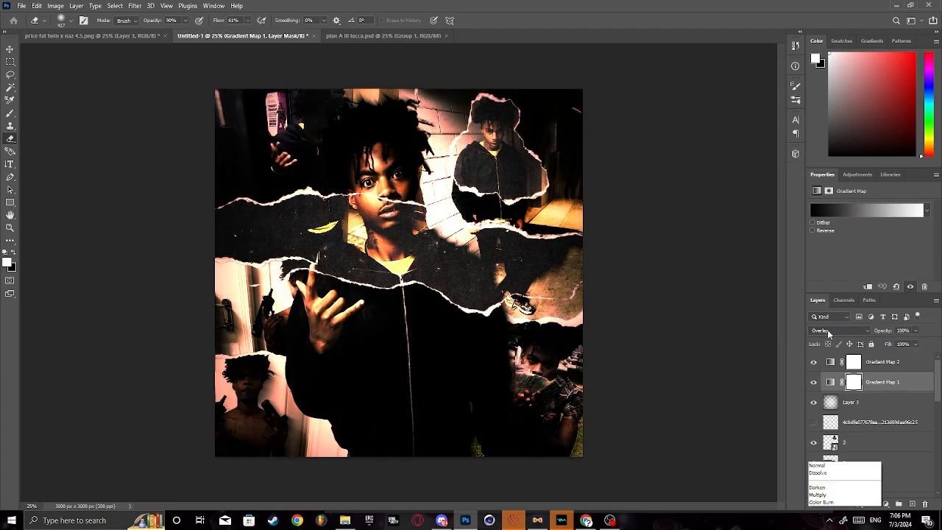
pyautogui.click(823, 275)
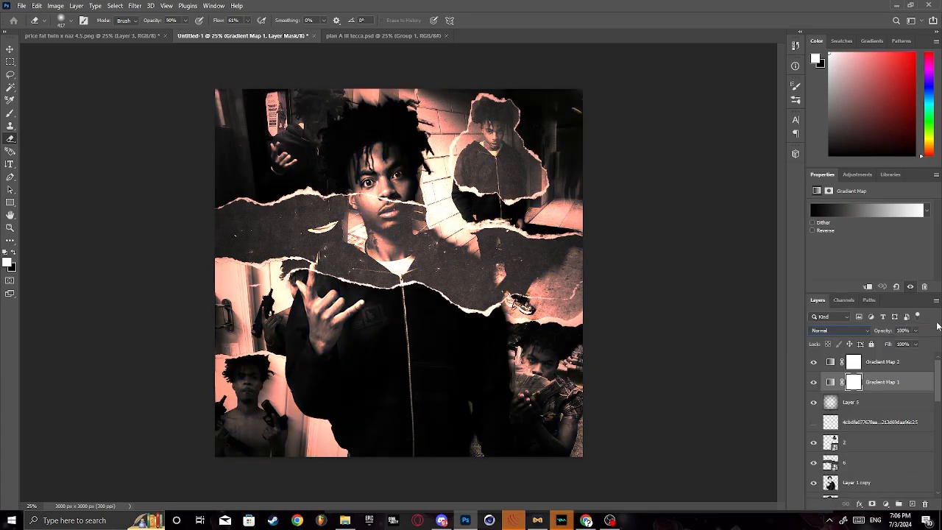
pyautogui.click(917, 330)
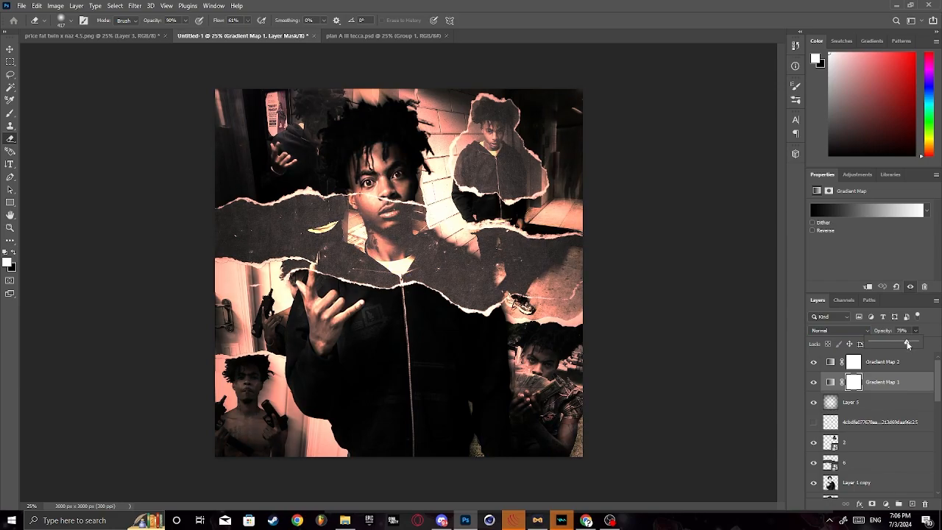
# Check the dark vignette on Layer 5 by briefly hiding it, and open the layer's options.
pyautogui.click(878, 422)
pyautogui.click(876, 410)
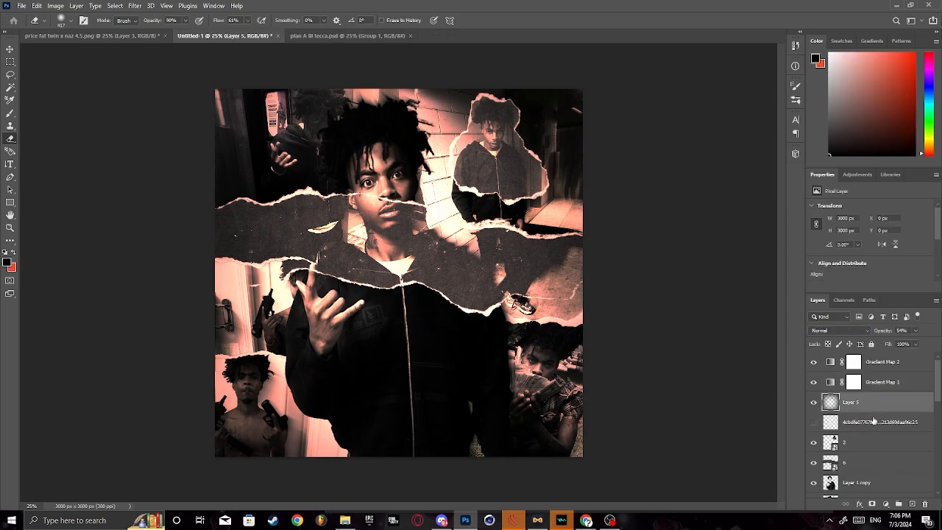
pyautogui.click(814, 403)
pyautogui.click(814, 404)
pyautogui.rightClick(867, 400)
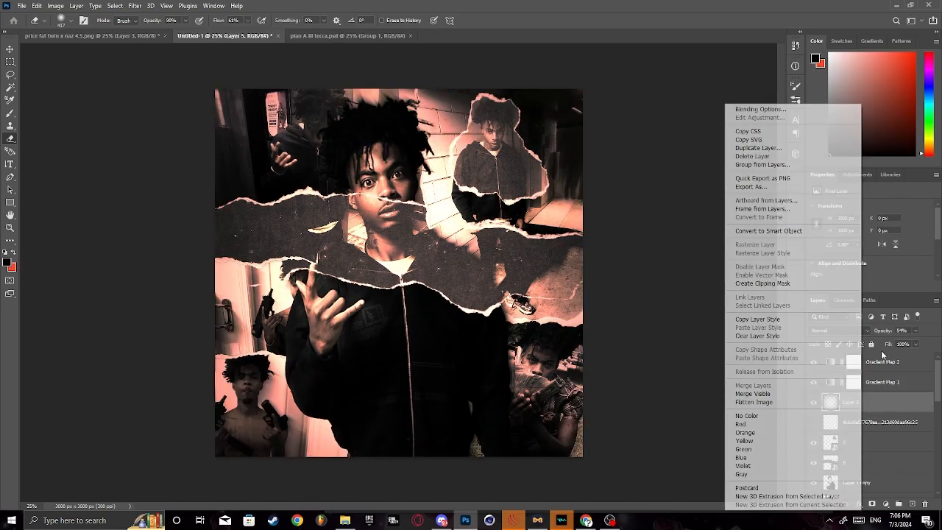
# Strengthen the dark vignette by merging a duplicate of Layer 5 into it, and reduce the merged layer's opacity to 82%.
pyautogui.click(773, 146)
pyautogui.click(552, 145)
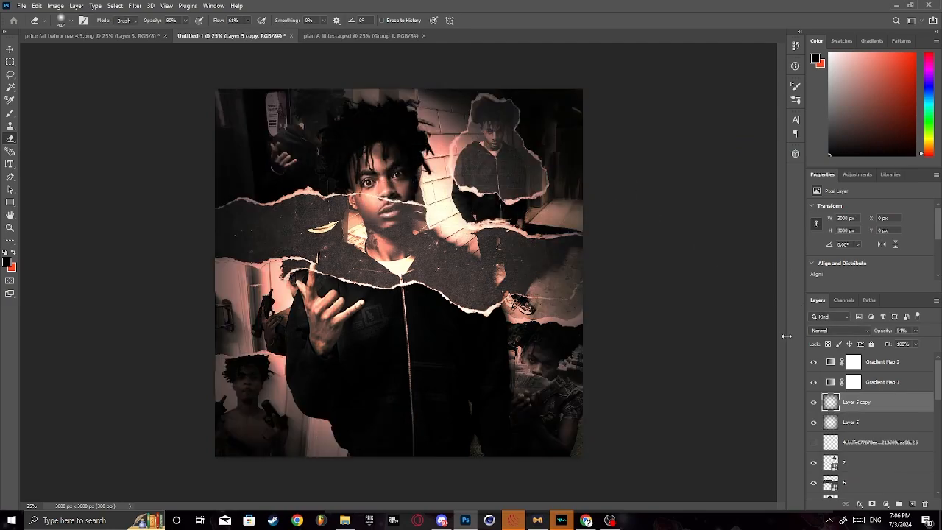
pyautogui.rightClick(873, 401)
pyautogui.rightClick(880, 403)
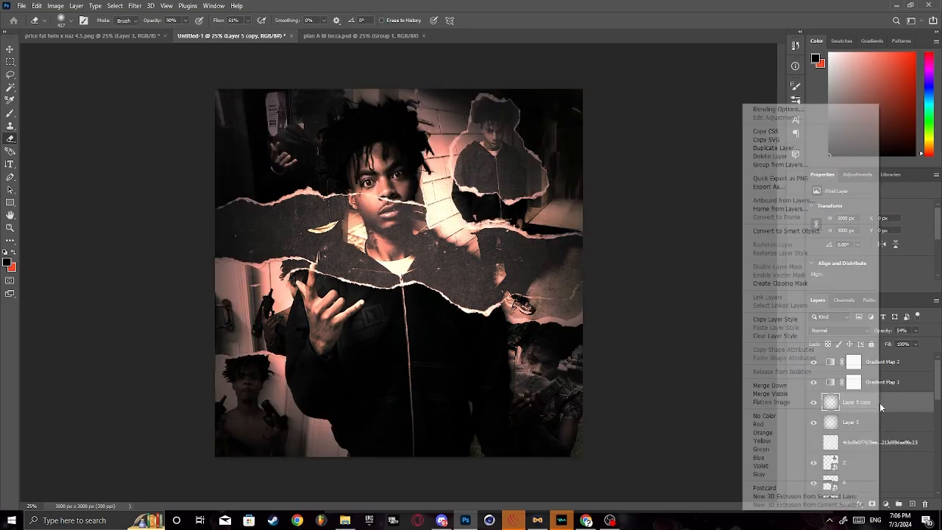
pyautogui.click(769, 385)
pyautogui.click(915, 331)
pyautogui.moveTo(922, 345); pyautogui.dragTo(905, 344)
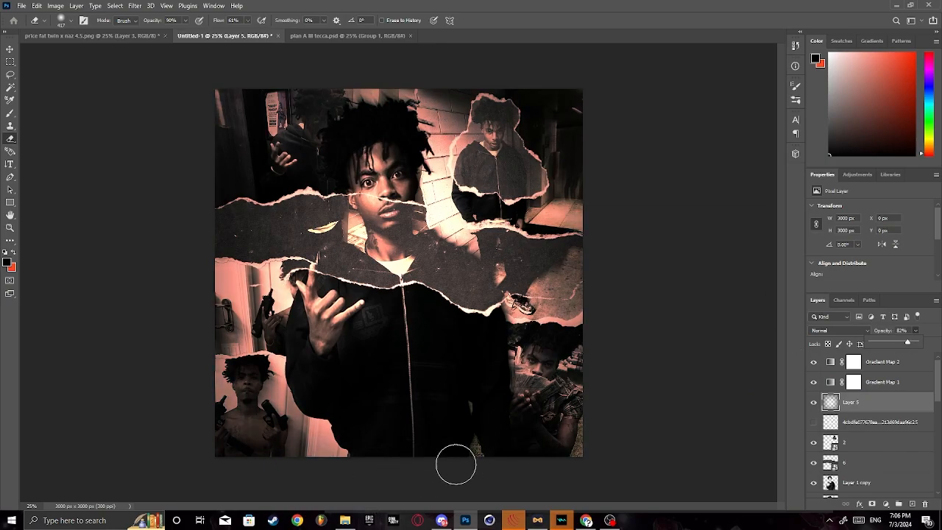
# Place the BLKMARKET_COPYSCAN_16 (1) texture from File Explorer above Layer 5, covering the whole canvas and roughly centred.
pyautogui.click(342, 522)
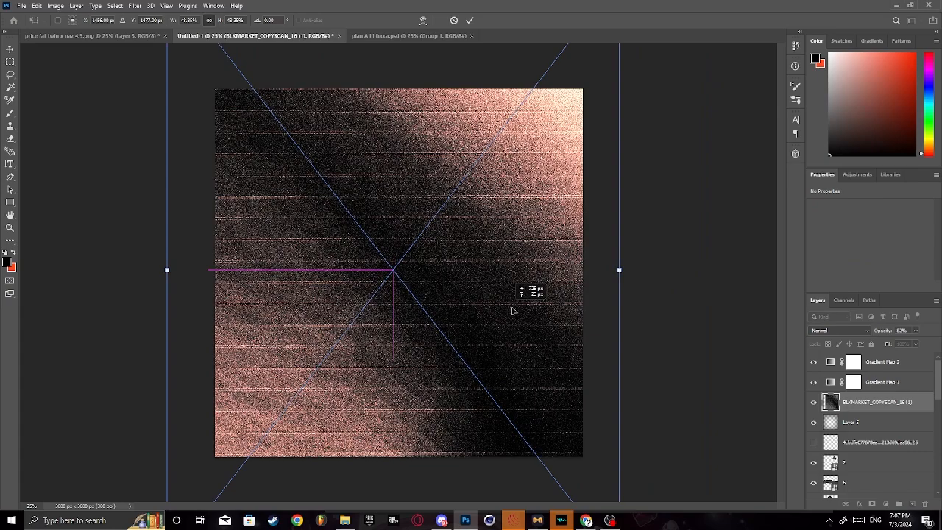
pyautogui.moveTo(511, 309); pyautogui.dragTo(520, 309)
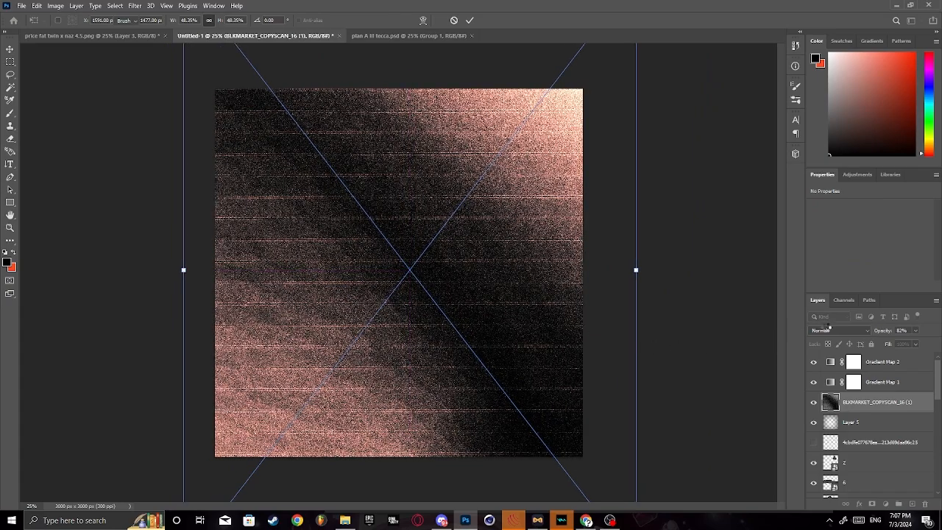
pyautogui.press('Return')
# Set the copy-scan texture layer's blend mode to Screen and reduce its opacity to about 49%.
pyautogui.click(837, 331)
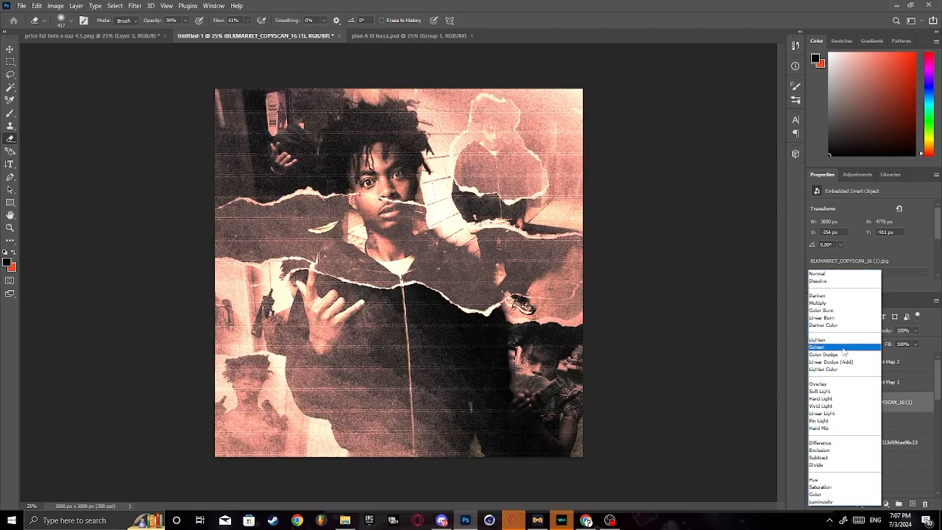
pyautogui.click(847, 347)
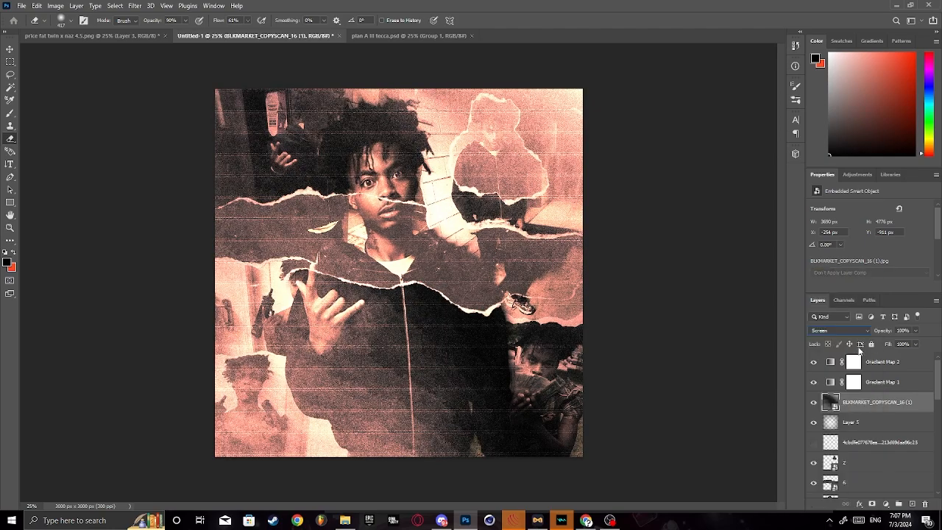
pyautogui.click(915, 331)
pyautogui.moveTo(916, 343); pyautogui.dragTo(891, 345)
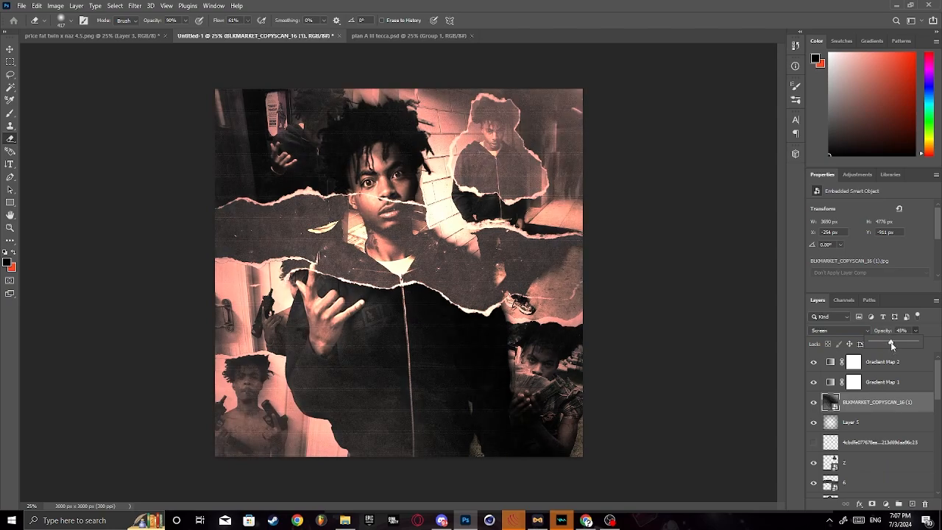
pyautogui.click(840, 330)
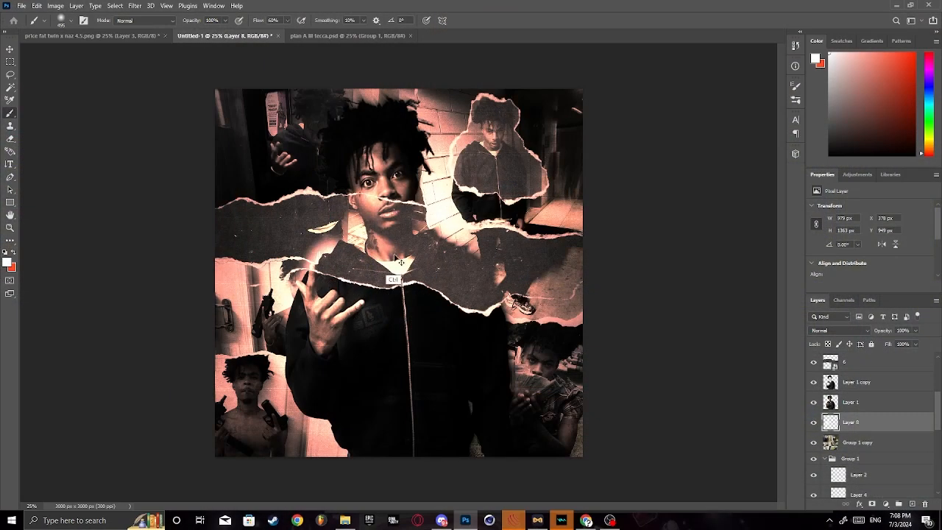
# Lower the brush opacity to 74% and try soft white strokes along the central figure on Layer 8.
pyautogui.hotkey('ctrl', 'z')
pyautogui.click(225, 21)
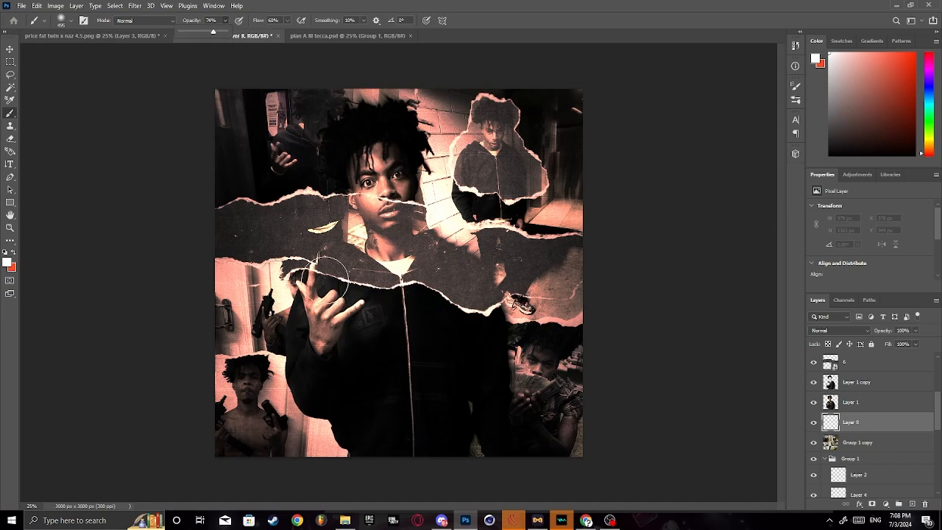
pyautogui.moveTo(329, 277)
pyautogui.mouseDown()
pyautogui.moveTo(300, 331)
pyautogui.moveTo(311, 307)
pyautogui.moveTo(308, 385)
pyautogui.moveTo(346, 418)
pyautogui.moveTo(357, 455)
pyautogui.mouseUp()
pyautogui.moveTo(378, 225)
pyautogui.mouseDown()
pyautogui.moveTo(390, 192)
pyautogui.moveTo(395, 230)
pyautogui.moveTo(371, 183)
pyautogui.moveTo(364, 193)
pyautogui.moveTo(341, 158)
pyautogui.moveTo(364, 131)
pyautogui.moveTo(403, 207)
pyautogui.moveTo(410, 243)
pyautogui.moveTo(447, 270)
pyautogui.moveTo(463, 268)
pyautogui.moveTo(481, 291)
pyautogui.moveTo(494, 348)
pyautogui.moveTo(483, 440)
pyautogui.mouseUp()
pyautogui.hotkey('ctrl', 'z')
pyautogui.hotkey('ctrl', 'z')
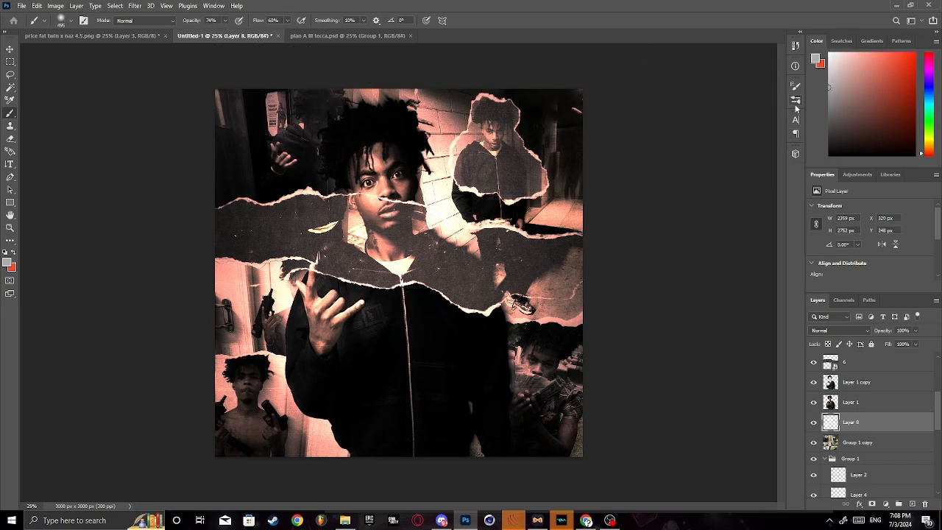
# Paint soft light-grey glow strokes on Layer 8 behind the central figure's head, shoulders and lower body.
pyautogui.moveTo(326, 158)
pyautogui.mouseDown()
pyautogui.moveTo(353, 177)
pyautogui.moveTo(377, 225)
pyautogui.mouseUp()
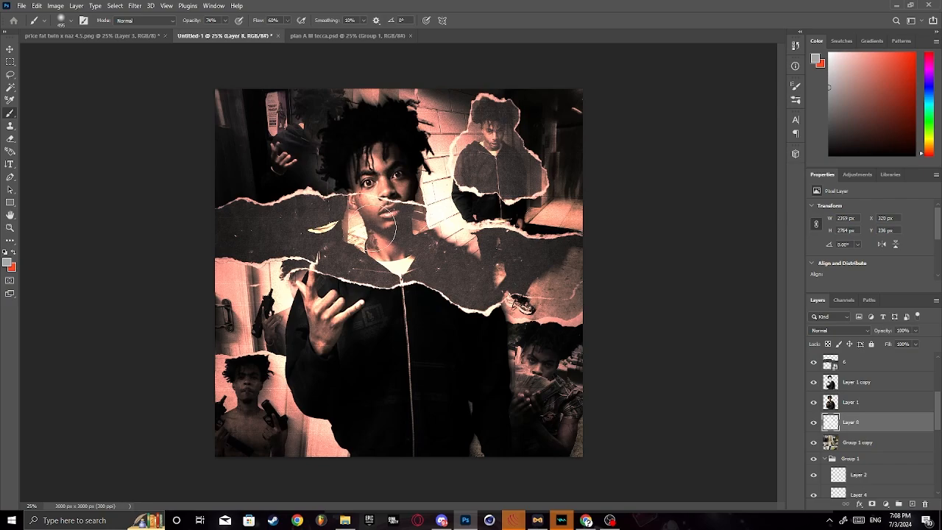
pyautogui.moveTo(347, 143); pyautogui.dragTo(382, 127)
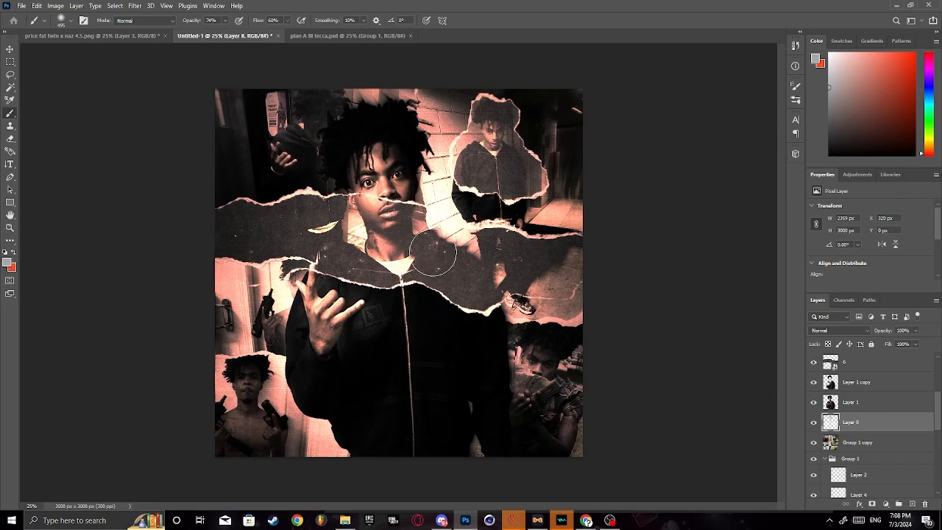
pyautogui.moveTo(331, 393)
pyautogui.mouseDown()
pyautogui.moveTo(336, 421)
pyautogui.moveTo(363, 454)
pyautogui.moveTo(338, 427)
pyautogui.moveTo(340, 446)
pyautogui.moveTo(326, 441)
pyautogui.moveTo(367, 445)
pyautogui.mouseUp()
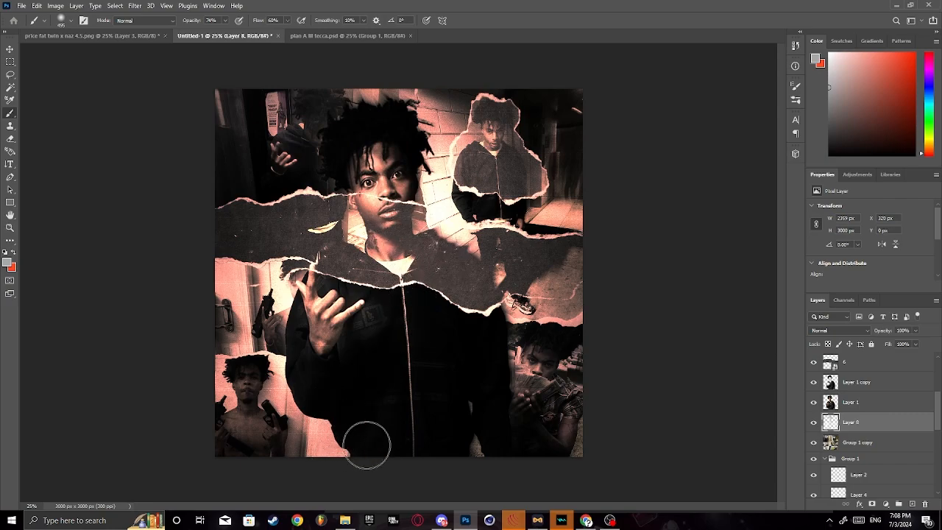
pyautogui.press('x')
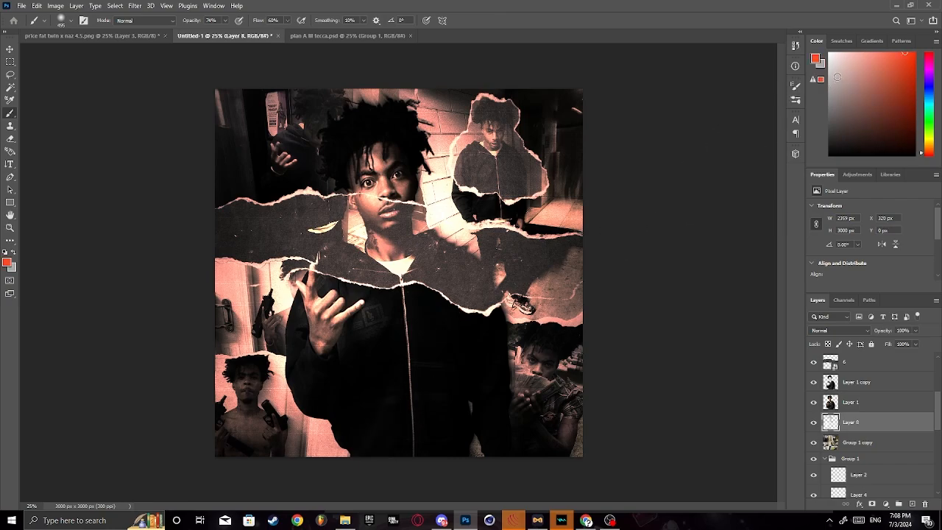
pyautogui.press('x')
pyautogui.moveTo(352, 444); pyautogui.dragTo(358, 458)
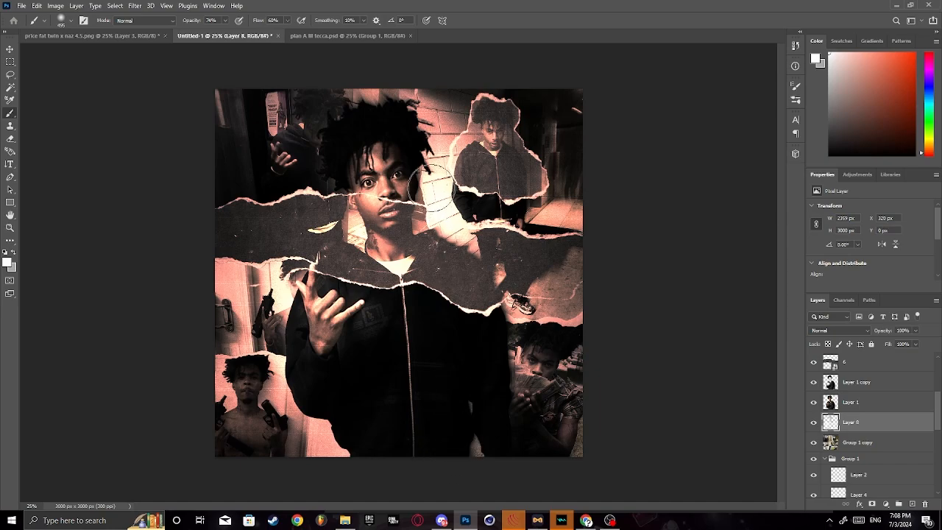
# Create a new layer above Layer 1 copy and try large soft white dabs over the central figure's face.
pyautogui.click(877, 387)
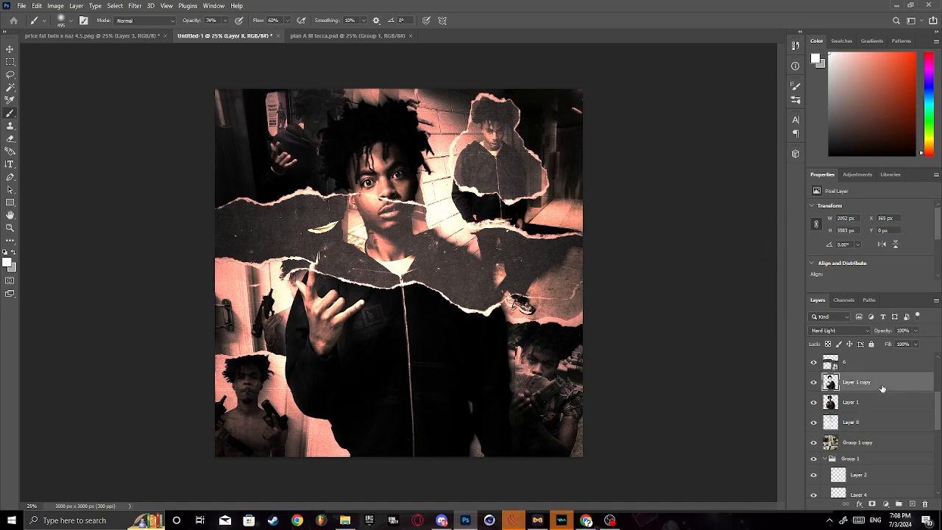
pyautogui.click(912, 504)
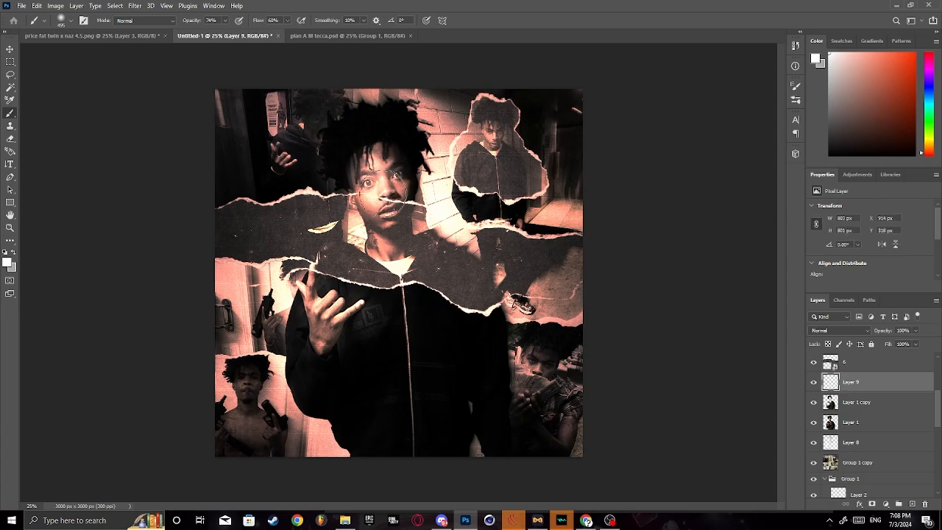
pyautogui.click(368, 181)
pyautogui.hotkey('ctrl', 'z')
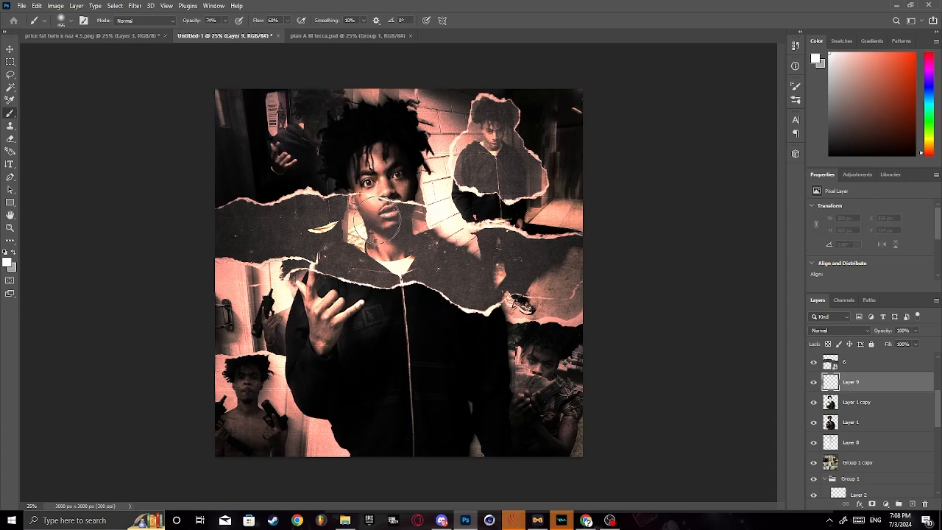
pyautogui.click(366, 187)
pyautogui.hotkey('ctrl', 'z')
# Set the brush to 130 px at 55% opacity and dab a white glow over the central figure's eyes on Layer 9.
pyautogui.click(72, 20)
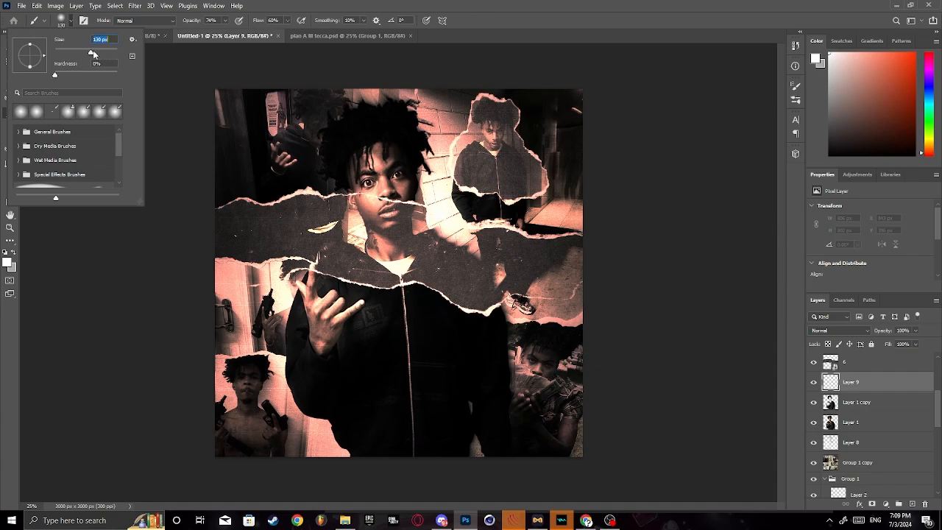
pyautogui.click(77, 25)
pyautogui.click(366, 184)
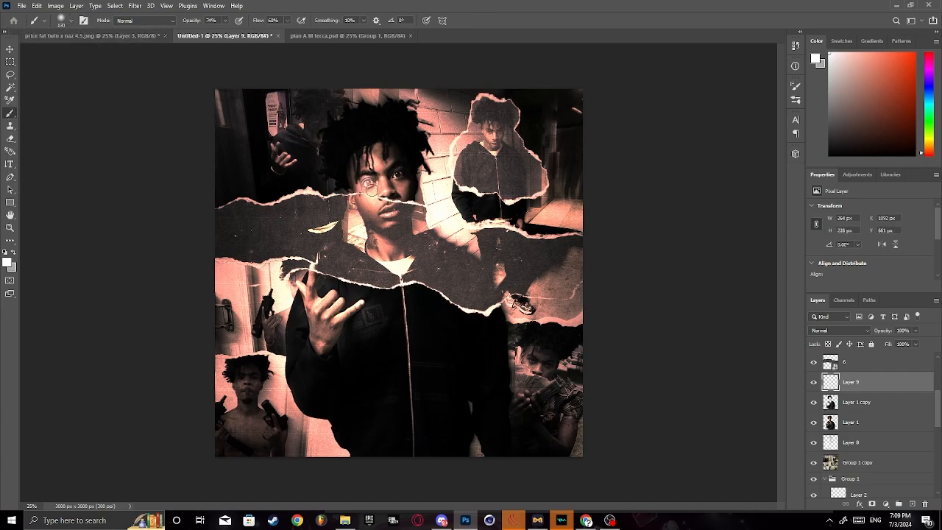
pyautogui.hotkey('ctrl', 'z')
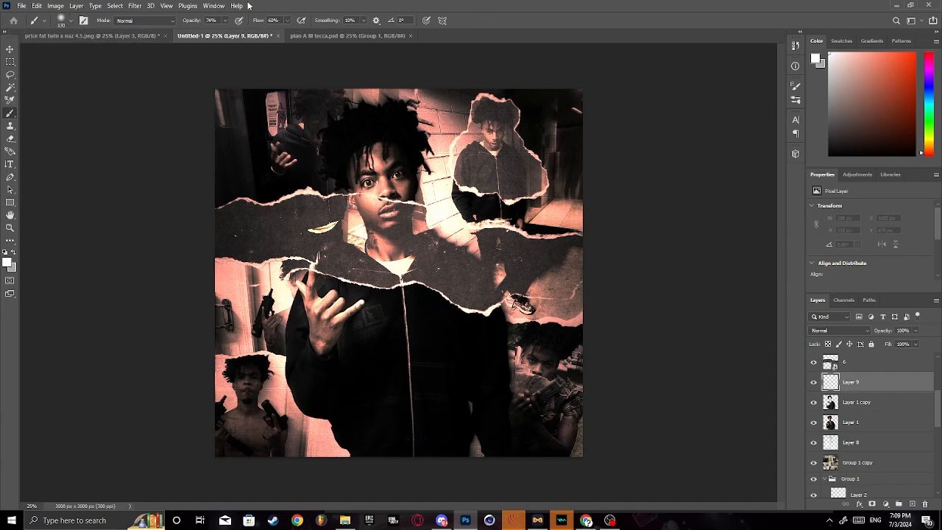
pyautogui.click(226, 21)
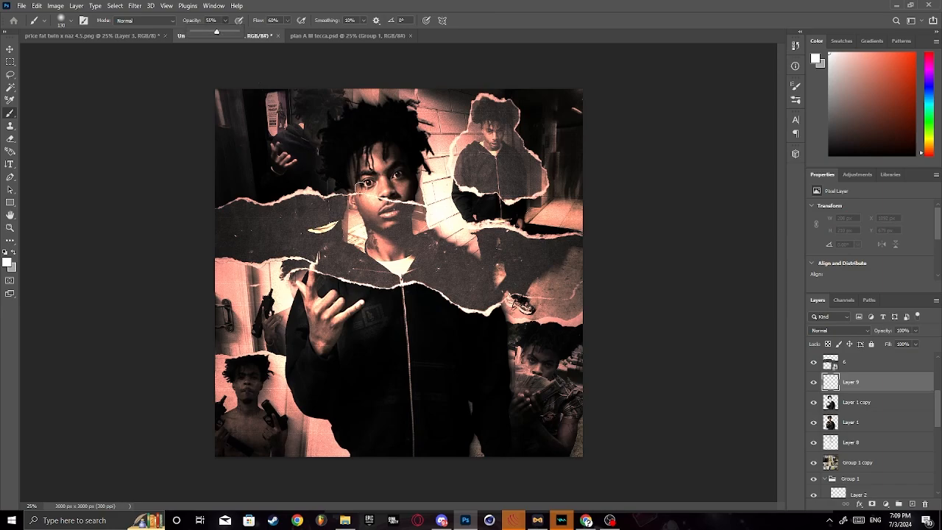
pyautogui.click(367, 182)
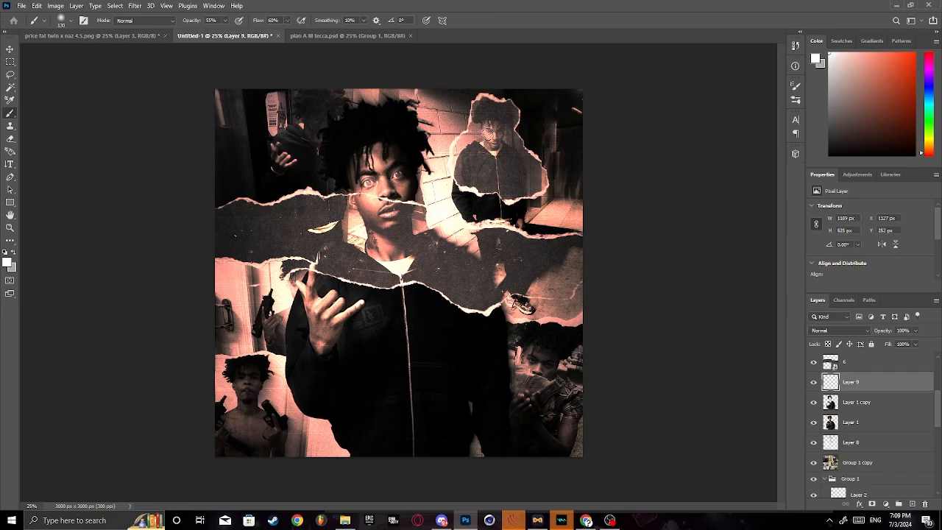
# Paint soft white glows on Layer 9 over the guns in the lower-left photos and the cash in the lower-right photo.
pyautogui.click(284, 303)
pyautogui.click(262, 405)
pyautogui.moveTo(271, 404); pyautogui.dragTo(286, 416)
pyautogui.click(220, 398)
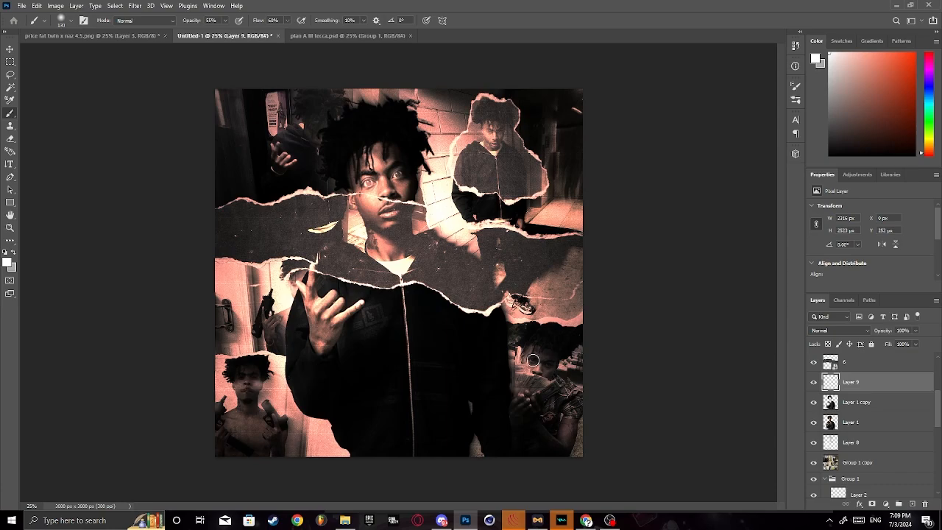
pyautogui.moveTo(523, 375); pyautogui.dragTo(536, 374)
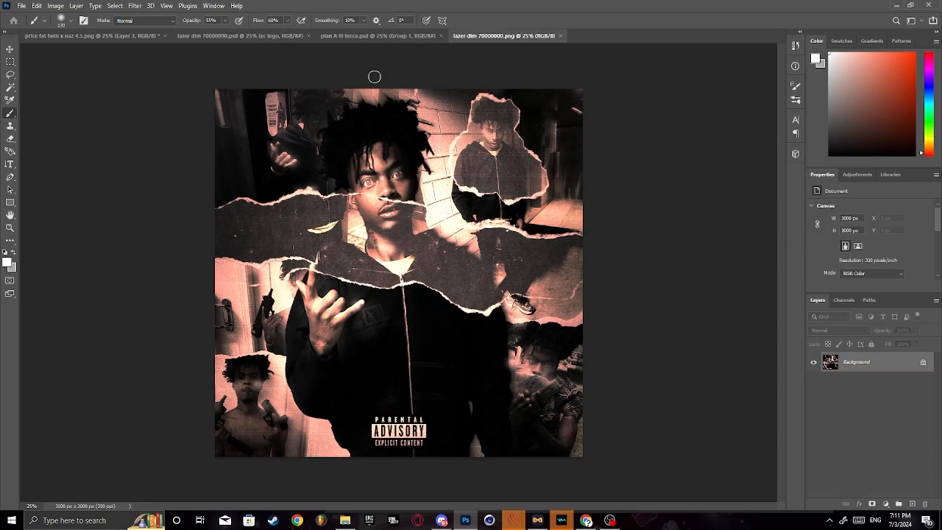
# Open the Camera Raw Filter on the flattened cover PNG and set Whites to +50, Exposure to -0.10 and Blacks to about -65.
pyautogui.click(134, 5)
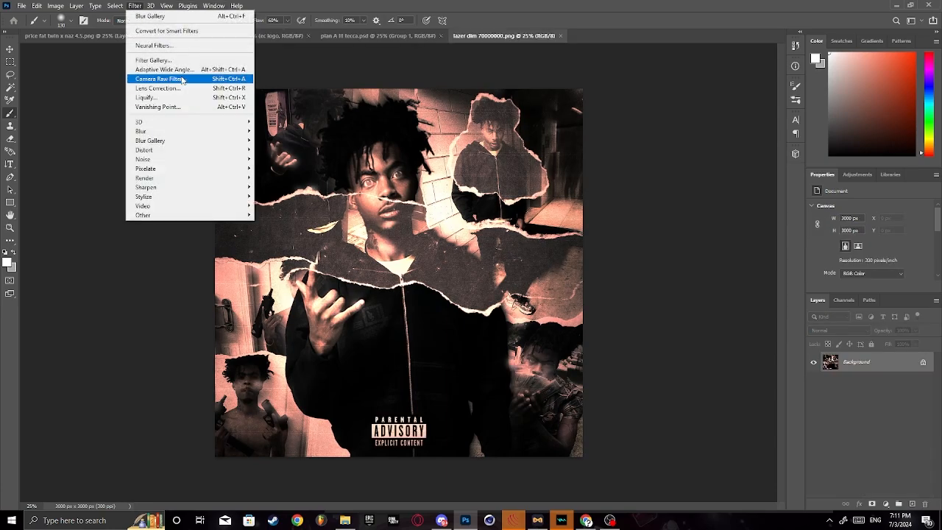
pyautogui.click(159, 78)
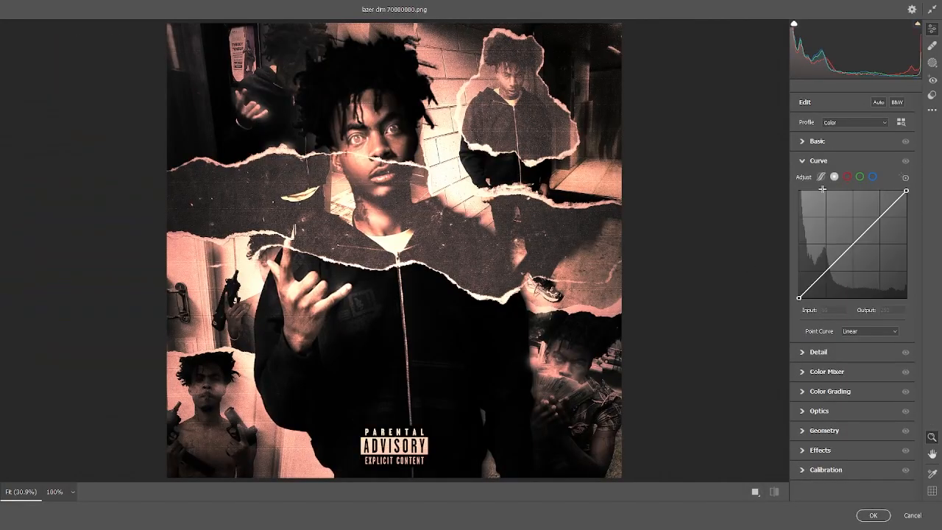
pyautogui.click(817, 142)
pyautogui.moveTo(853, 278); pyautogui.dragTo(878, 278)
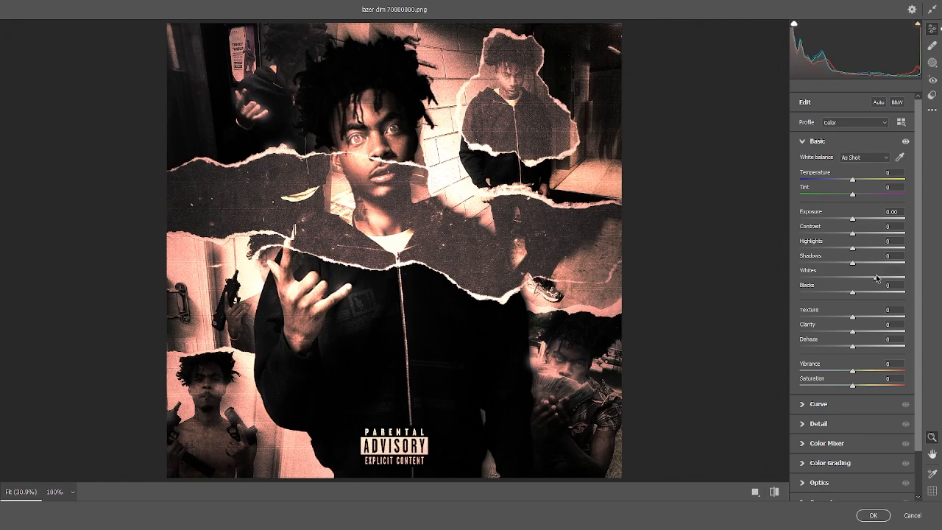
pyautogui.moveTo(853, 220)
pyautogui.mouseDown()
pyautogui.moveTo(863, 222)
pyautogui.moveTo(852, 219)
pyautogui.mouseUp()
pyautogui.moveTo(853, 293); pyautogui.dragTo(823, 293)
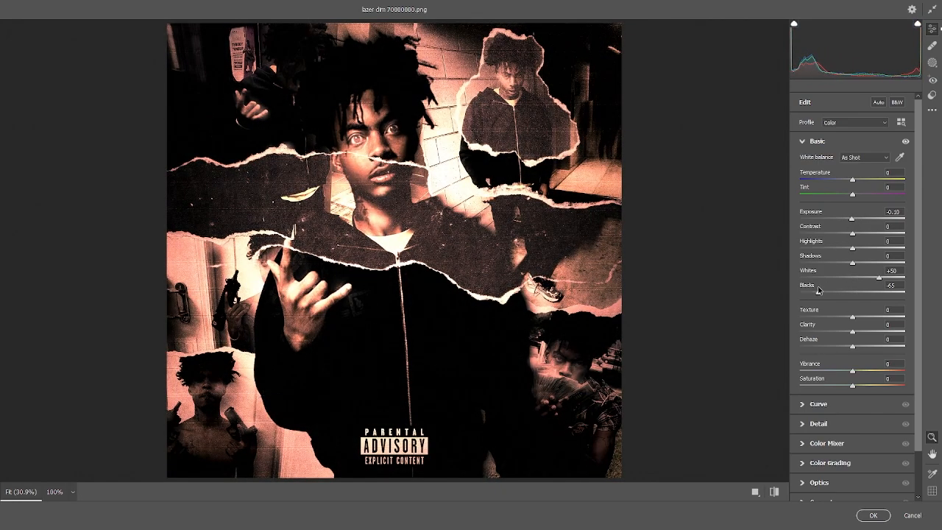
# Fine-tune the Basic and Detail adjustments in Camera Raw and add a darkening vignette of about -21.
pyautogui.scroll(-1, 844, 357)
pyautogui.moveTo(853, 321)
pyautogui.mouseDown()
pyautogui.moveTo(860, 335)
pyautogui.moveTo(848, 331)
pyautogui.moveTo(866, 332)
pyautogui.mouseUp()
pyautogui.click(822, 375)
pyautogui.click(817, 141)
pyautogui.moveTo(853, 317)
pyautogui.mouseDown()
pyautogui.moveTo(800, 318)
pyautogui.moveTo(840, 322)
pyautogui.mouseUp()
pyautogui.scroll(-1, 834, 325)
pyautogui.click(820, 469)
# Adjust the upper part of the Camera Raw tone curve slightly.
pyautogui.click(830, 161)
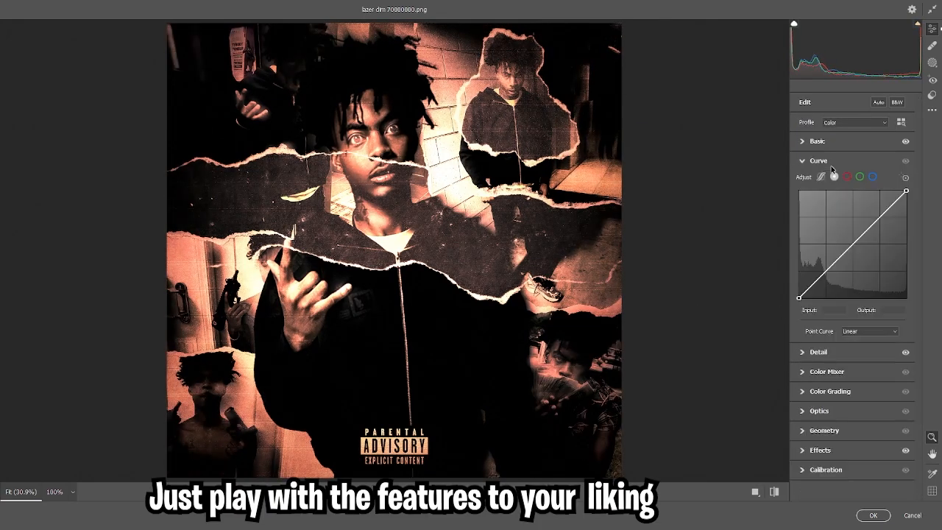
pyautogui.moveTo(882, 215); pyautogui.dragTo(879, 214)
pyautogui.click(825, 159)
# Tint the midtones and shadows with Color Grading to give the cover blue shadows and pink highlights.
pyautogui.click(831, 219)
pyautogui.moveTo(852, 287); pyautogui.dragTo(845, 306)
pyautogui.moveTo(821, 365); pyautogui.dragTo(812, 443)
pyautogui.hotkey('ctrl', 'z')
pyautogui.hotkey('ctrl', 'z')
pyautogui.moveTo(872, 285); pyautogui.dragTo(839, 301)
pyautogui.moveTo(808, 373)
pyautogui.mouseDown()
pyautogui.moveTo(813, 382)
pyautogui.moveTo(828, 362)
pyautogui.moveTo(816, 371)
pyautogui.mouseUp()
# Raise the Contrast in the Basic adjustments and apply the Camera Raw Filter.
pyautogui.scroll(-2, 828, 441)
pyautogui.click(826, 471)
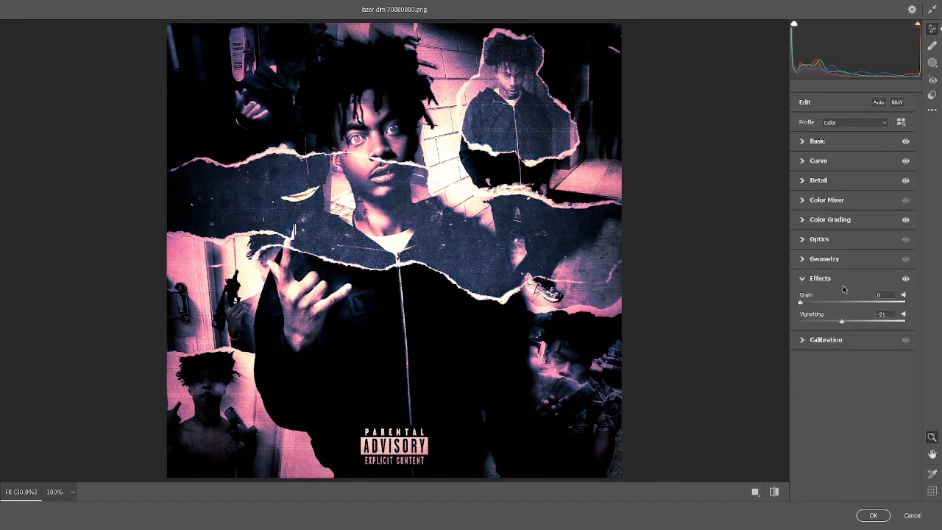
pyautogui.click(817, 142)
pyautogui.moveTo(853, 233)
pyautogui.mouseDown()
pyautogui.moveTo(879, 234)
pyautogui.moveTo(871, 234)
pyautogui.mouseUp()
pyautogui.click(874, 516)
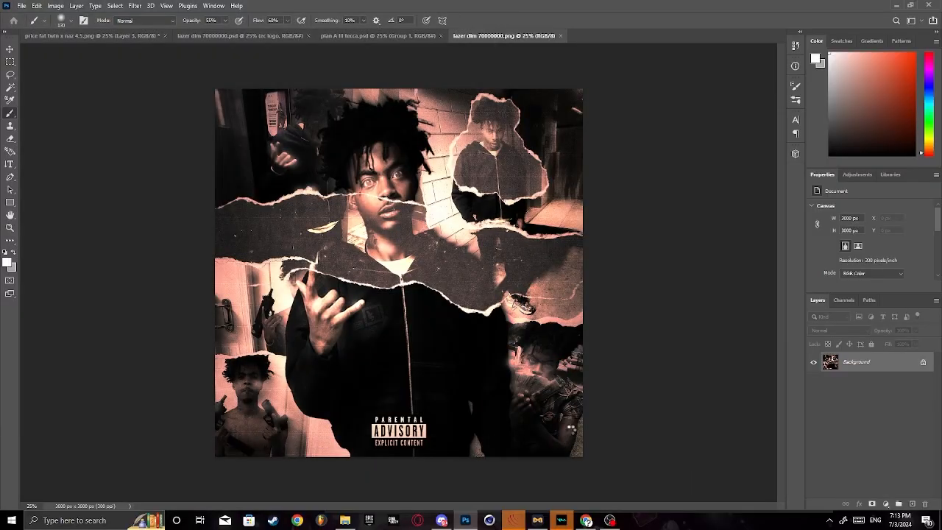